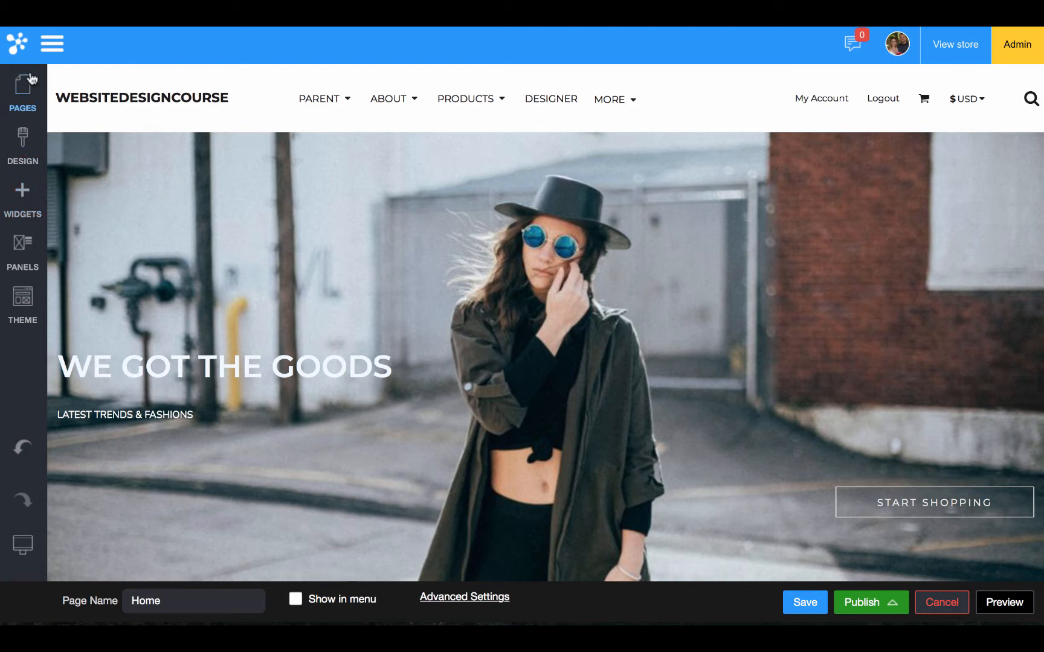
Show the Pages panel listing Home, About, Products, Designer and the system pages
{"action": "left_click", "coordinate": [30, 101]}
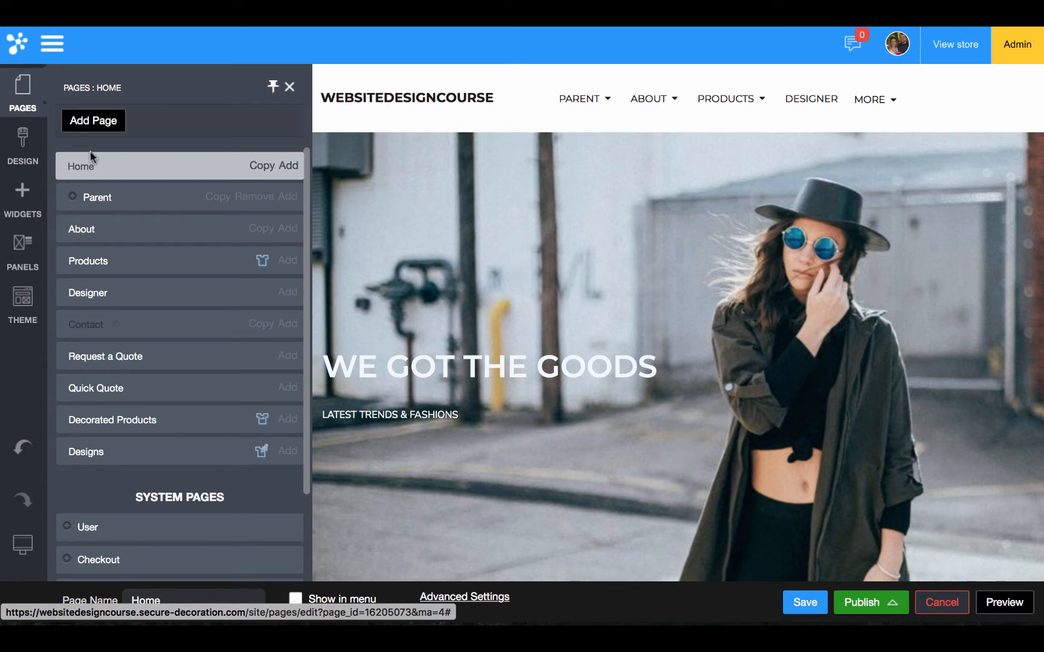
Show the Add Widgets panel scrolled down to the Media widgets: Image, Video and Slider
{"action": "left_click", "coordinate": [35, 203]}
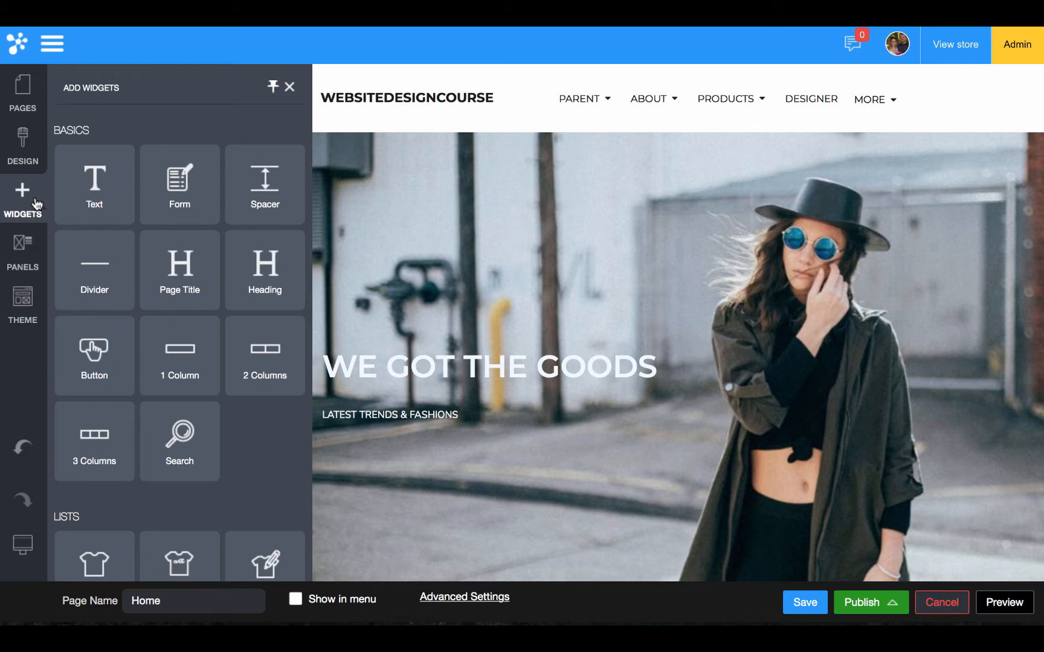
{"action": "scroll", "coordinate": [203, 302], "scroll_direction": "down", "scroll_amount": 7}
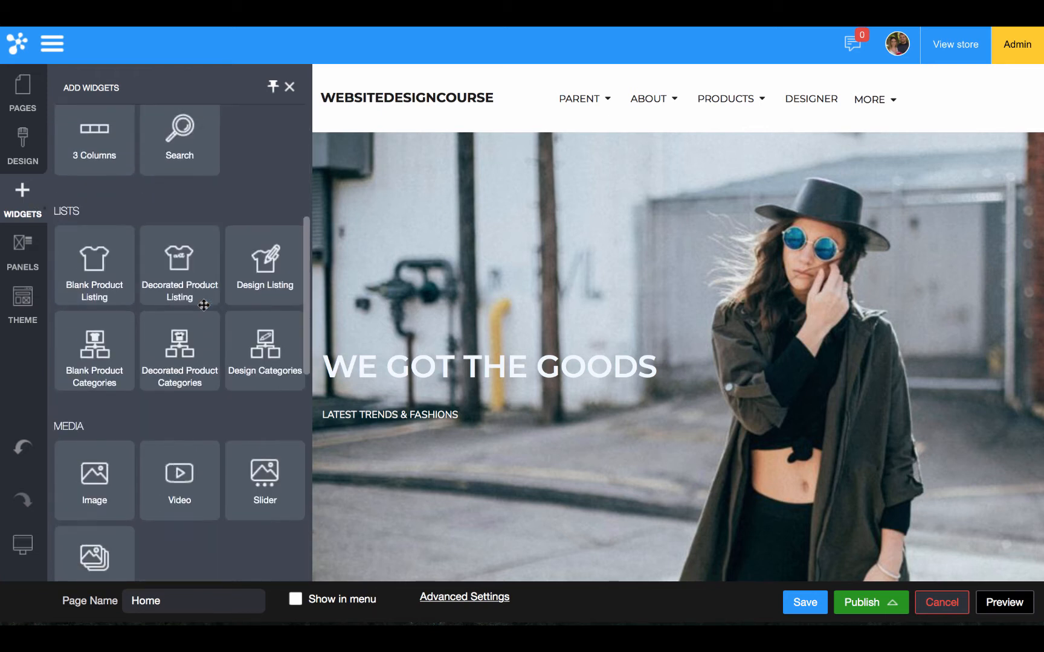
{"action": "scroll", "coordinate": [176, 393], "scroll_direction": "down", "scroll_amount": 4}
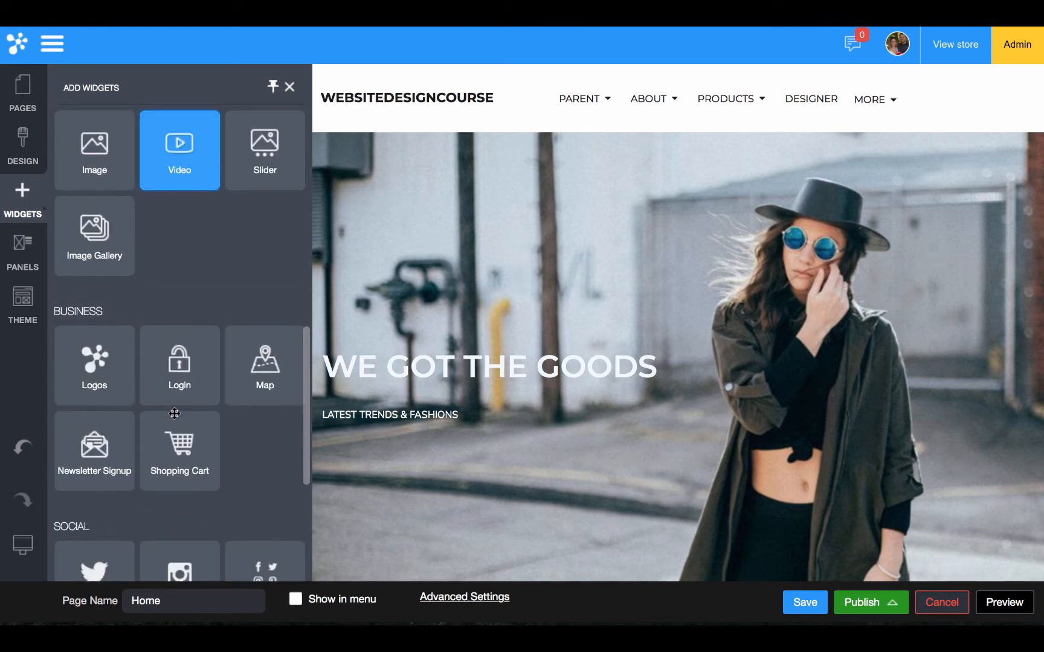
{"action": "scroll", "coordinate": [174, 425], "scroll_direction": "down", "scroll_amount": 2}
{"action": "scroll", "coordinate": [175, 417], "scroll_direction": "down", "scroll_amount": 1}
{"action": "scroll", "coordinate": [181, 420], "scroll_direction": "up", "scroll_amount": 6}
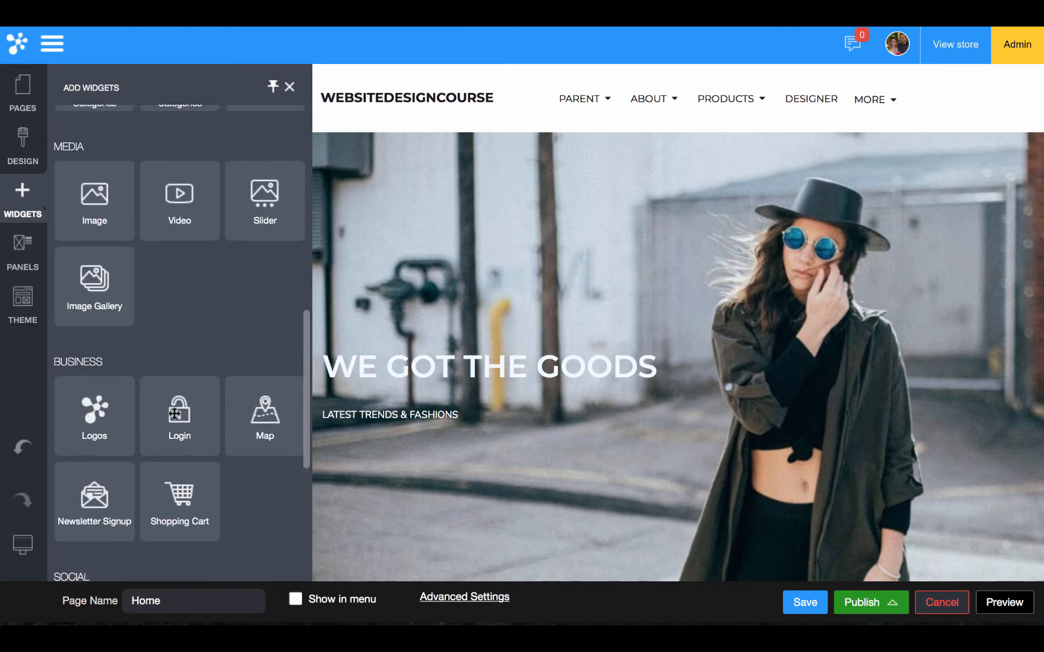
{"action": "scroll", "coordinate": [215, 424], "scroll_direction": "down", "scroll_amount": 2}
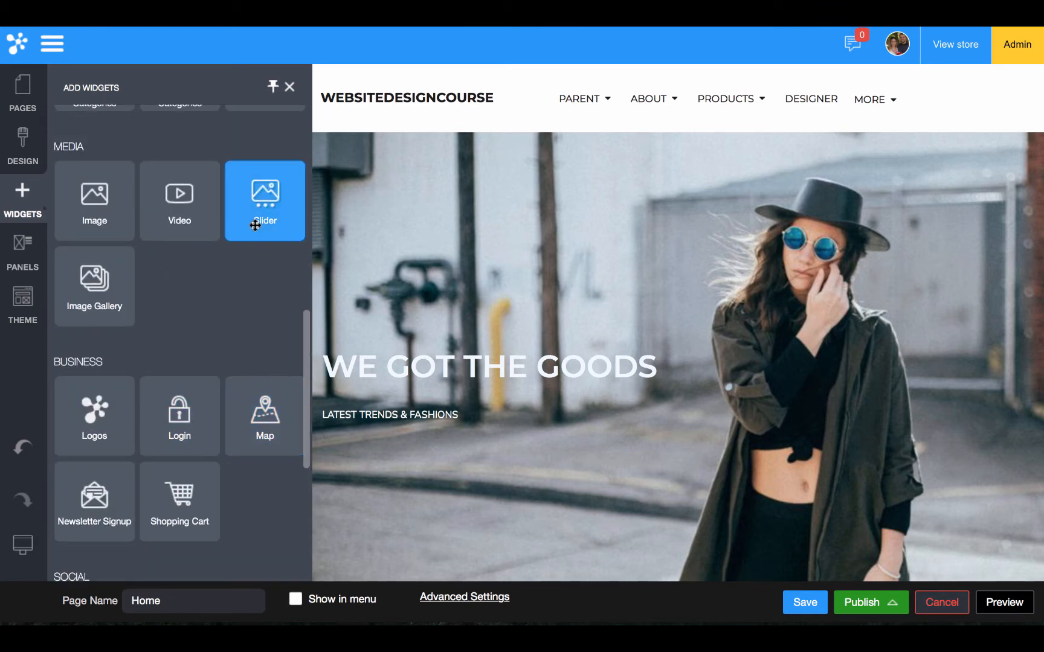
Place a Video widget at the top of the home page, keeping YouTube as the source
{"action": "left_click_drag", "start_coordinate": [186, 217], "coordinate": [413, 180]}
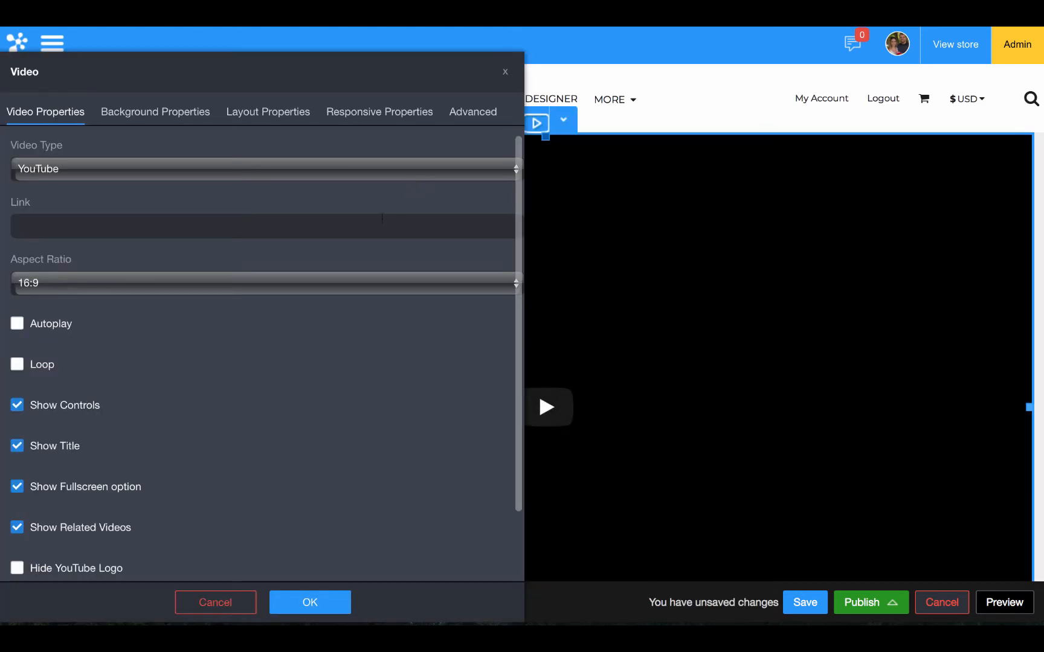
{"action": "left_click", "coordinate": [341, 177]}
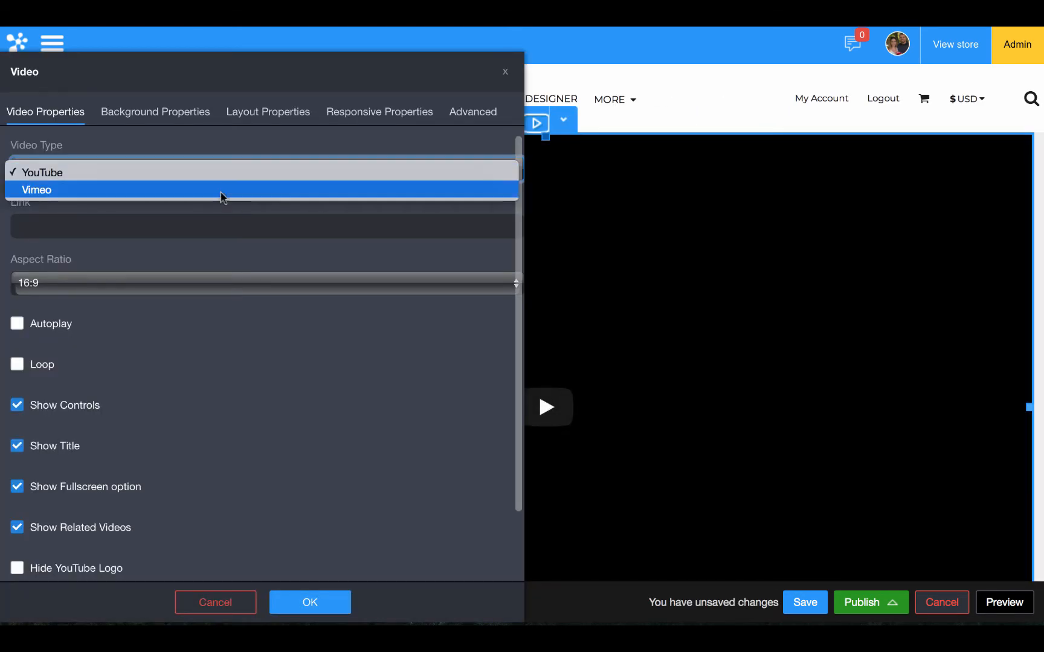
{"action": "left_click", "coordinate": [187, 218]}
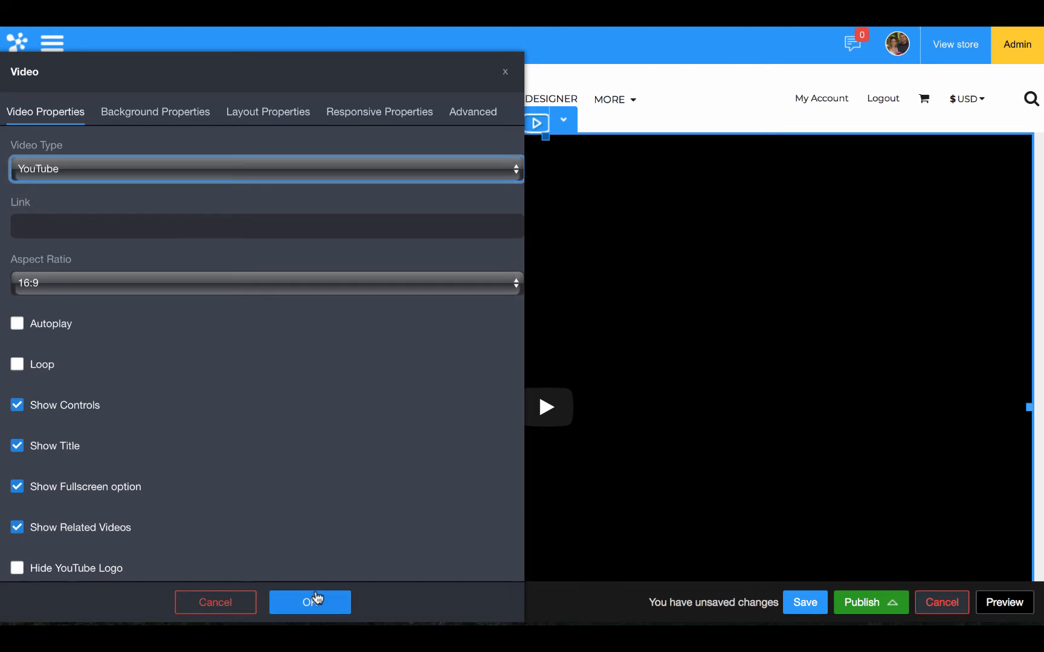
{"action": "left_click", "coordinate": [252, 606]}
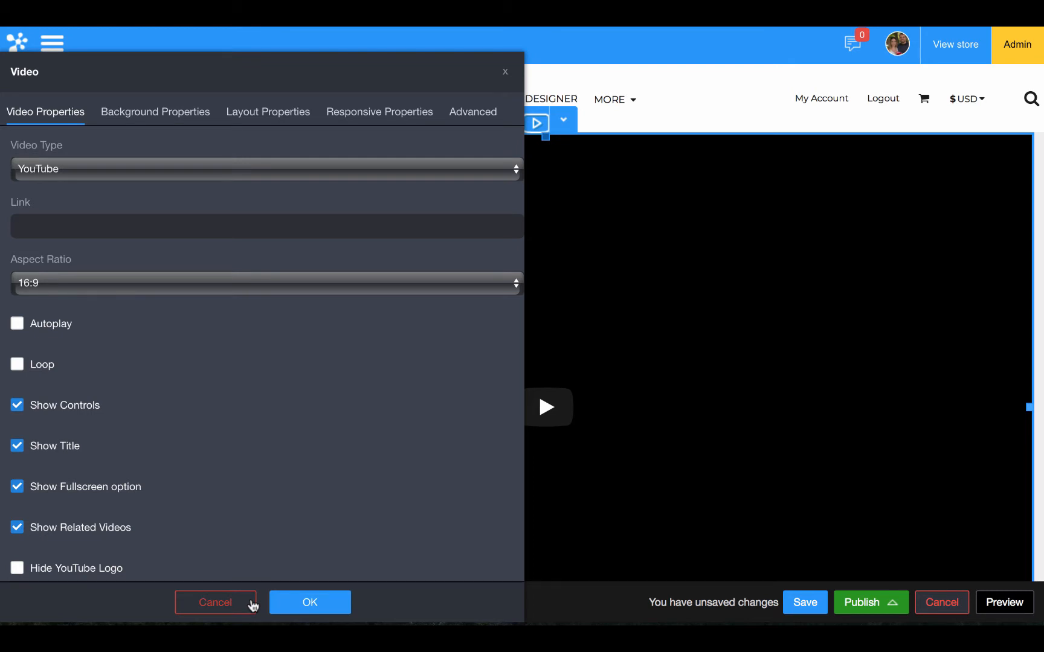
{"action": "left_click", "coordinate": [253, 606]}
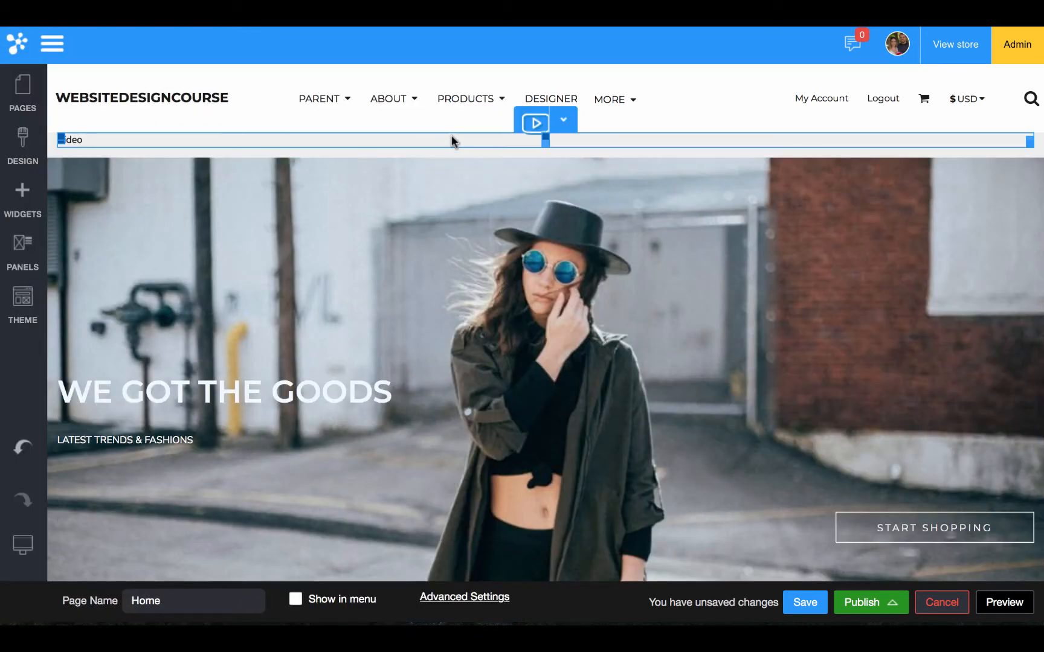
Delete the video block from the page and confirm the removal
{"action": "left_click", "coordinate": [554, 144]}
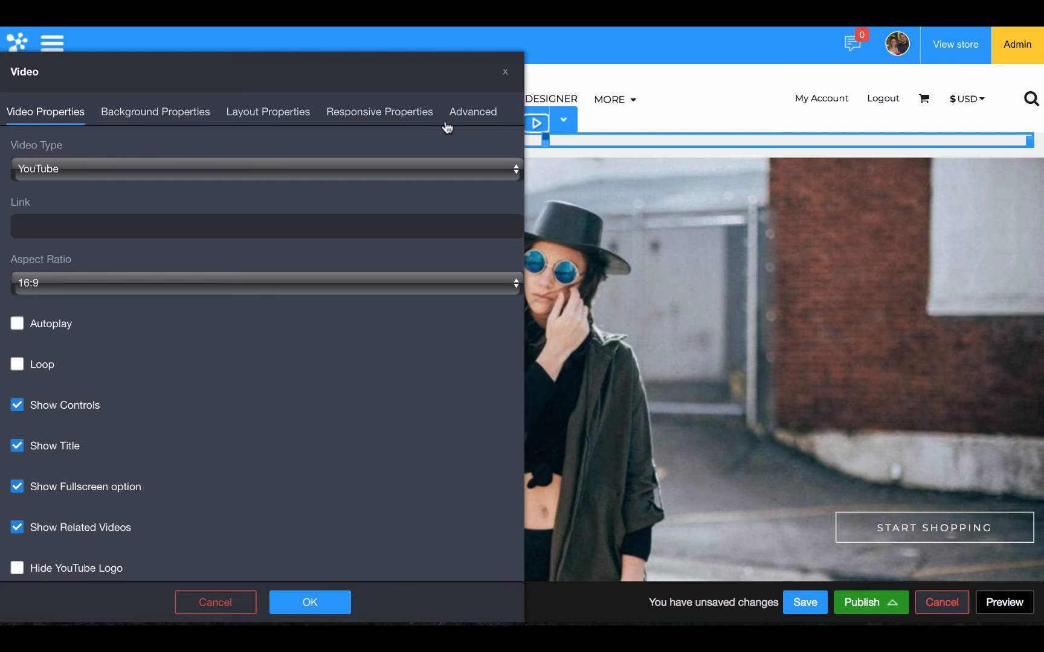
{"action": "left_click", "coordinate": [505, 72]}
{"action": "left_click", "coordinate": [562, 124]}
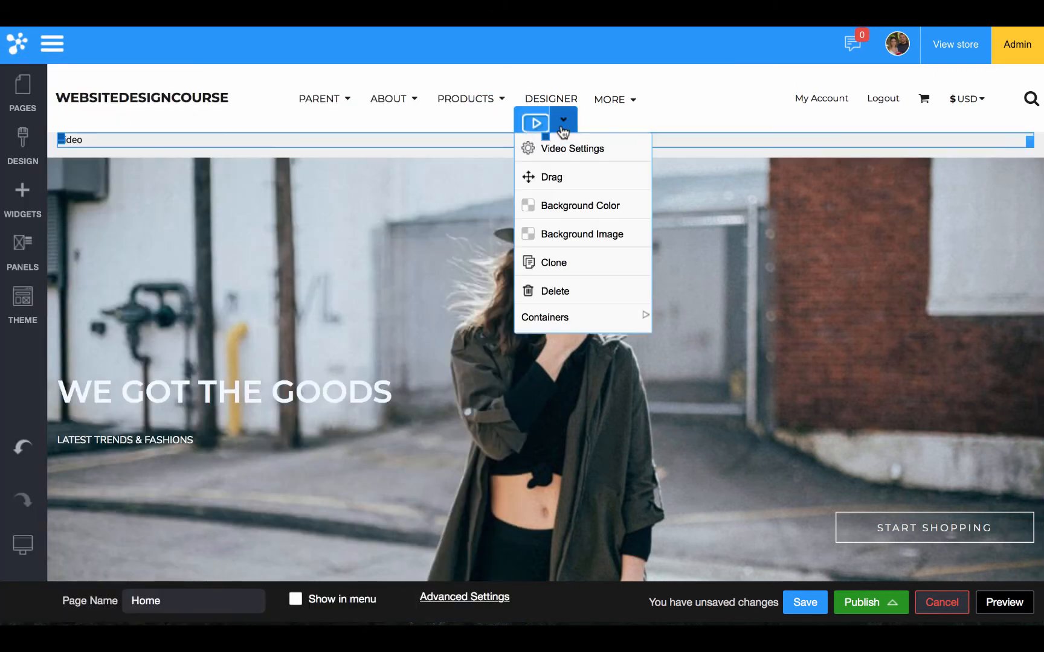
{"action": "left_click", "coordinate": [562, 122]}
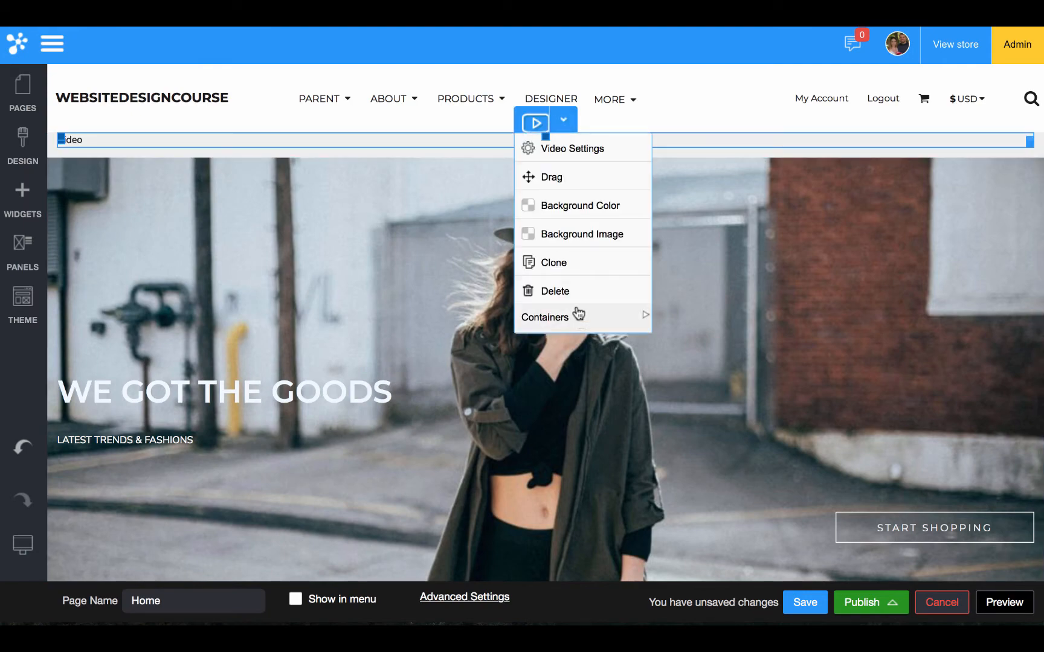
{"action": "left_click", "coordinate": [554, 290]}
{"action": "left_click", "coordinate": [476, 365]}
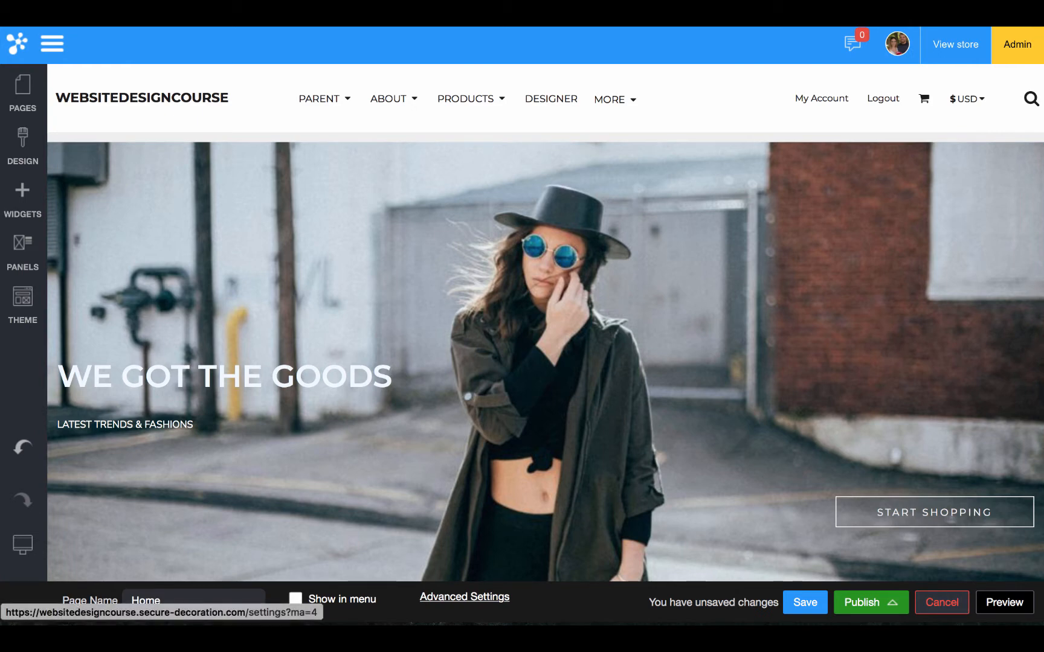
Load apple.com in a new Safari tab from the address-bar suggestions
{"action": "left_click", "coordinate": [465, 597]}
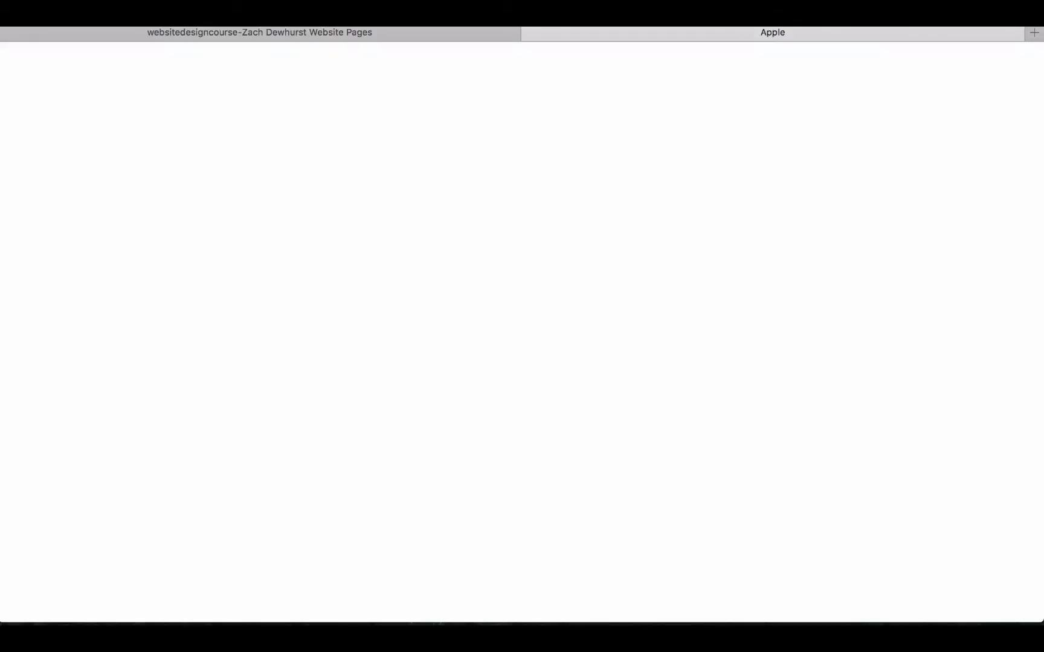
{"action": "key", "text": "super+l"}
{"action": "type", "text": "a"}
{"action": "left_click", "coordinate": [818, 268]}
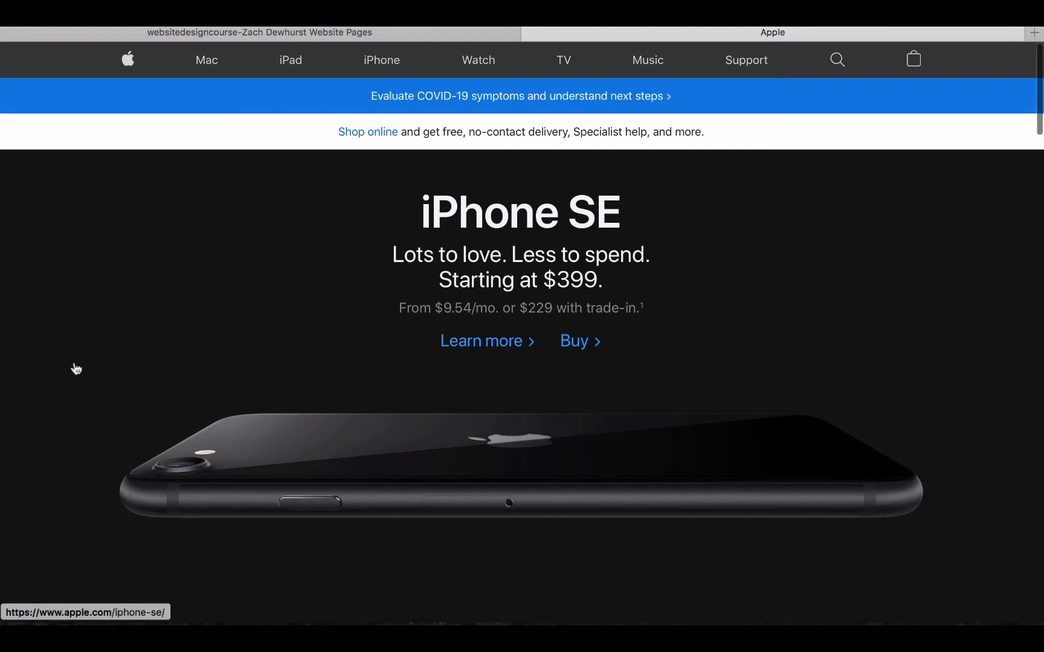
Scroll through Apple's home page promo tiles and back up to the iPhone SE banner
{"action": "scroll", "coordinate": [760, 465], "scroll_direction": "down", "scroll_amount": 10}
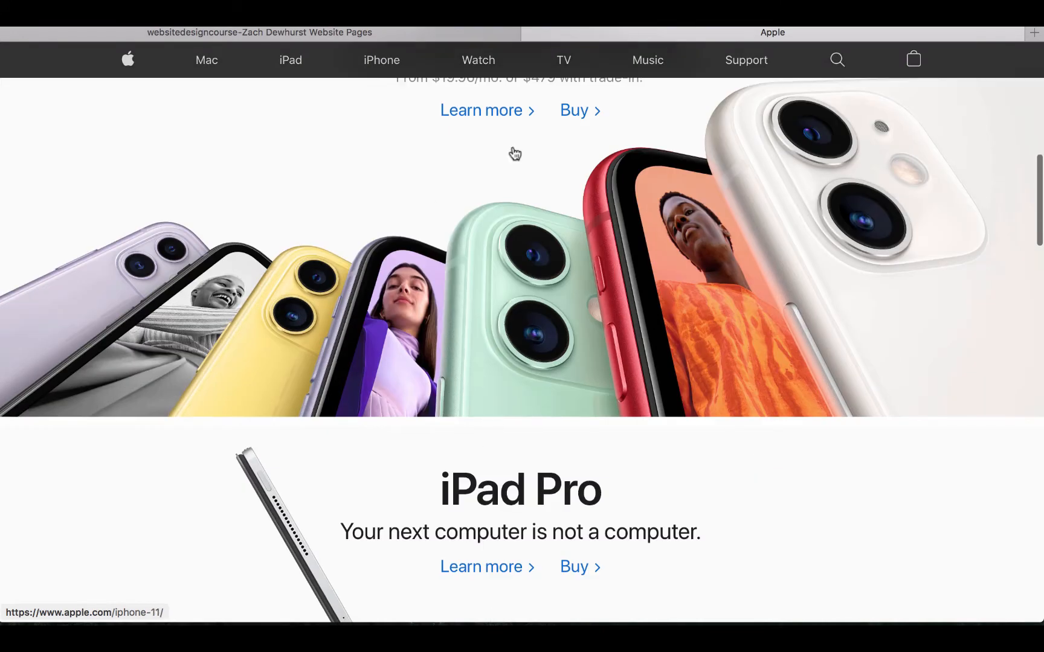
{"action": "scroll", "coordinate": [396, 203], "scroll_direction": "up", "scroll_amount": 4}
{"action": "scroll", "coordinate": [438, 373], "scroll_direction": "down", "scroll_amount": 8}
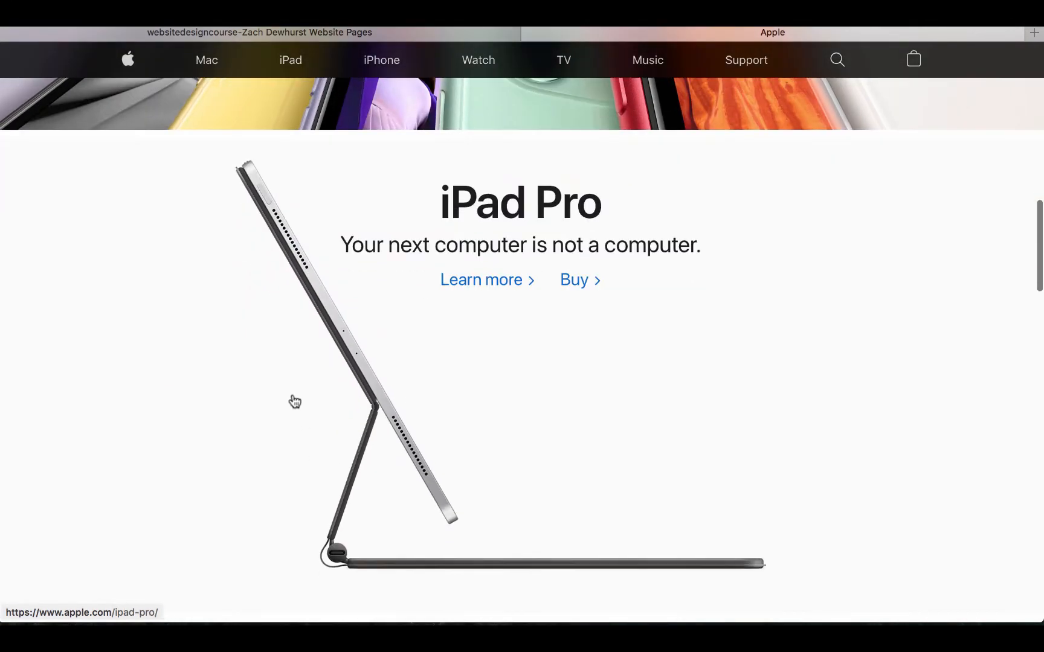
{"action": "scroll", "coordinate": [674, 327], "scroll_direction": "down", "scroll_amount": 8}
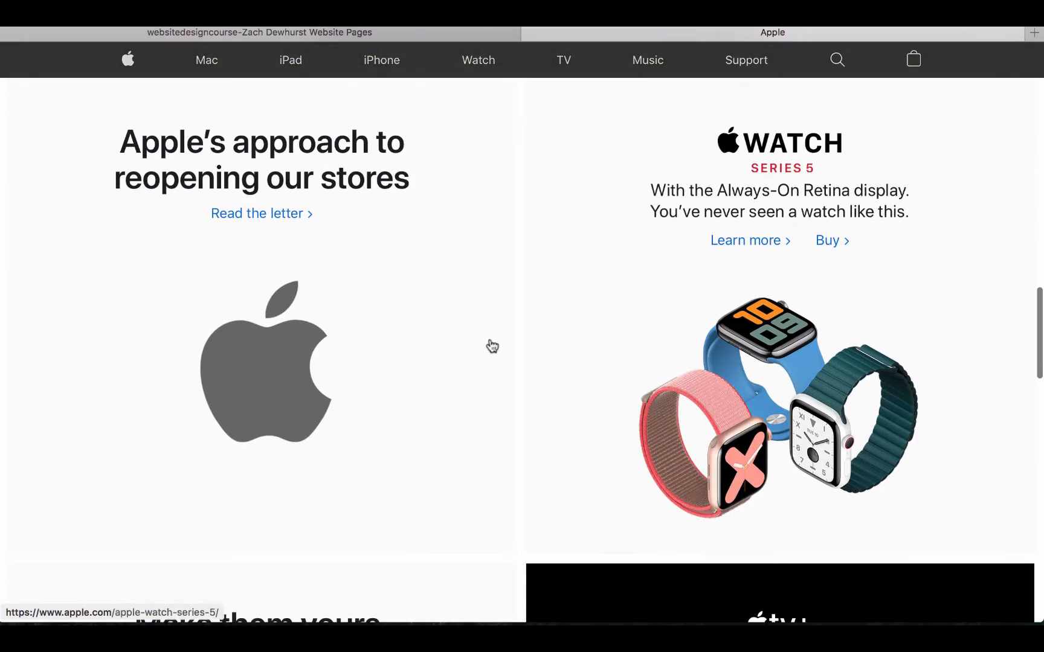
{"action": "scroll", "coordinate": [844, 291], "scroll_direction": "down", "scroll_amount": 5}
{"action": "scroll", "coordinate": [128, 259], "scroll_direction": "down", "scroll_amount": 5}
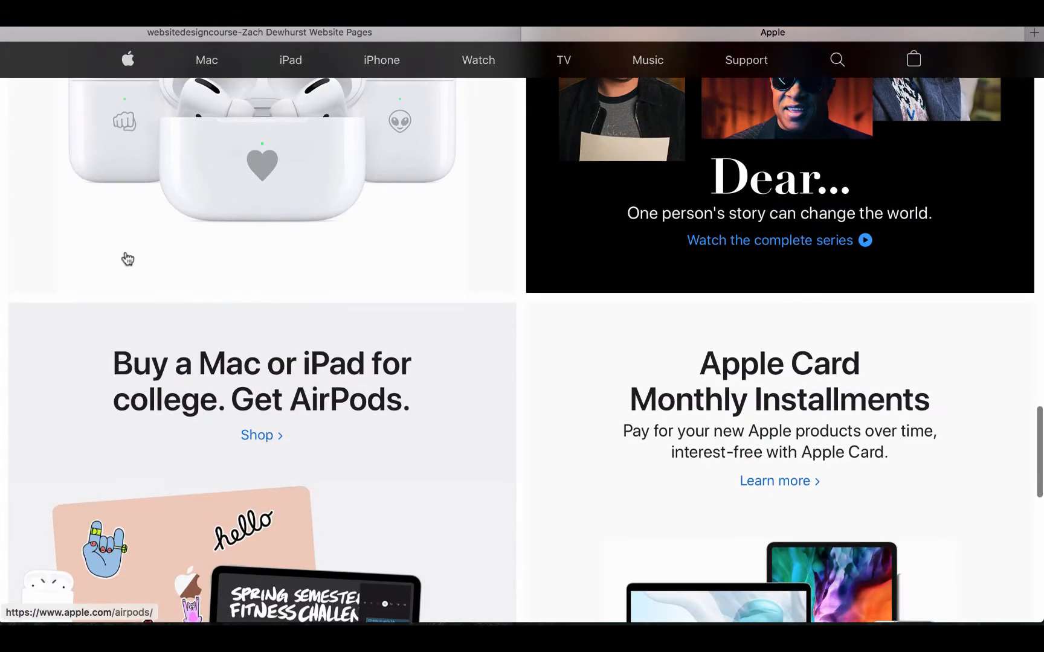
{"action": "scroll", "coordinate": [464, 467], "scroll_direction": "down", "scroll_amount": 8}
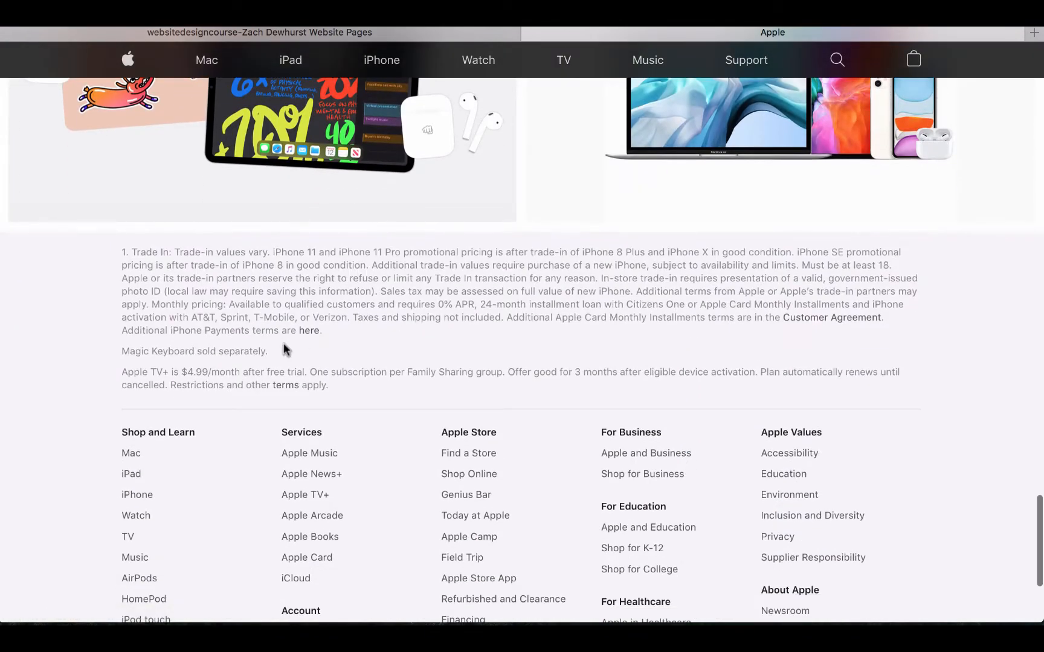
{"action": "scroll", "coordinate": [953, 534], "scroll_direction": "down", "scroll_amount": 3}
{"action": "scroll", "coordinate": [954, 532], "scroll_direction": "up", "scroll_amount": 10}
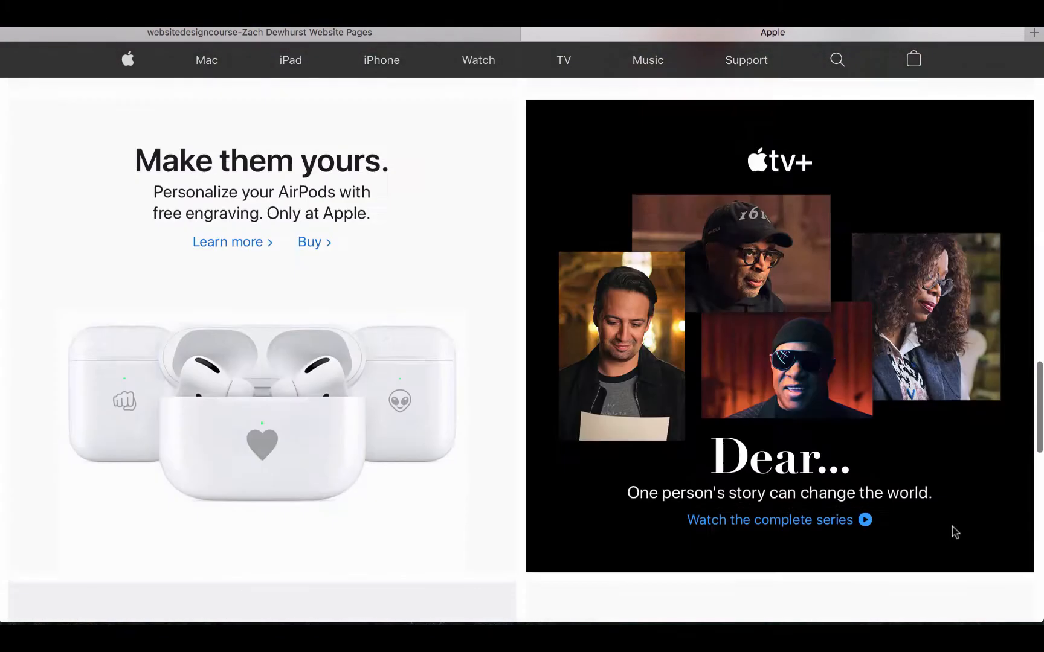
{"action": "scroll", "coordinate": [954, 533], "scroll_direction": "up", "scroll_amount": 15}
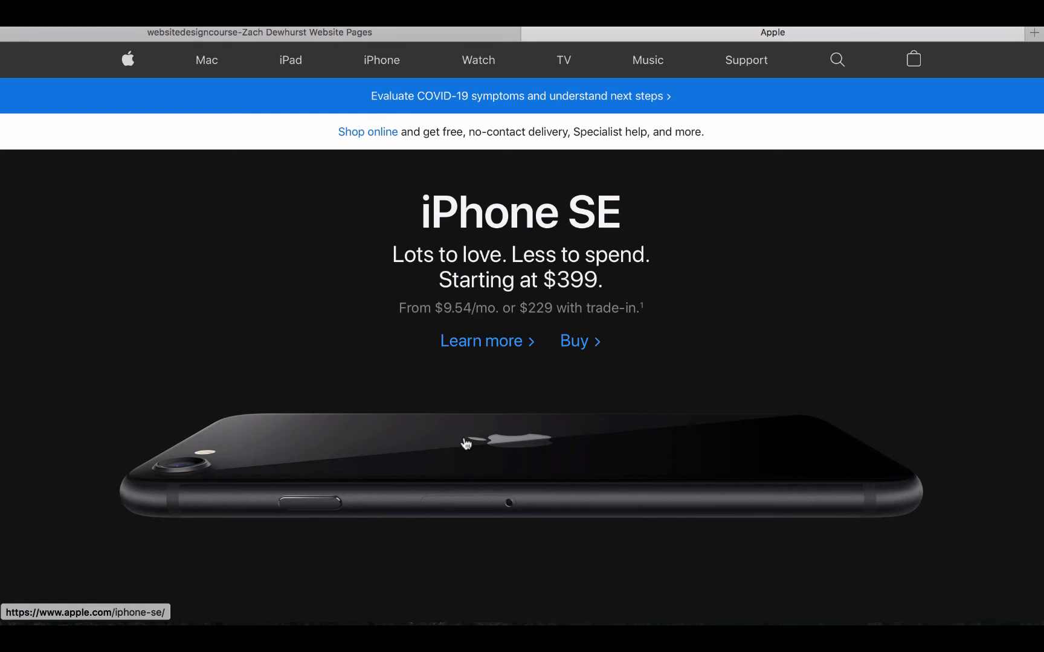
{"action": "scroll", "coordinate": [347, 198], "scroll_direction": "down", "scroll_amount": 6}
{"action": "scroll", "coordinate": [347, 198], "scroll_direction": "down", "scroll_amount": 4}
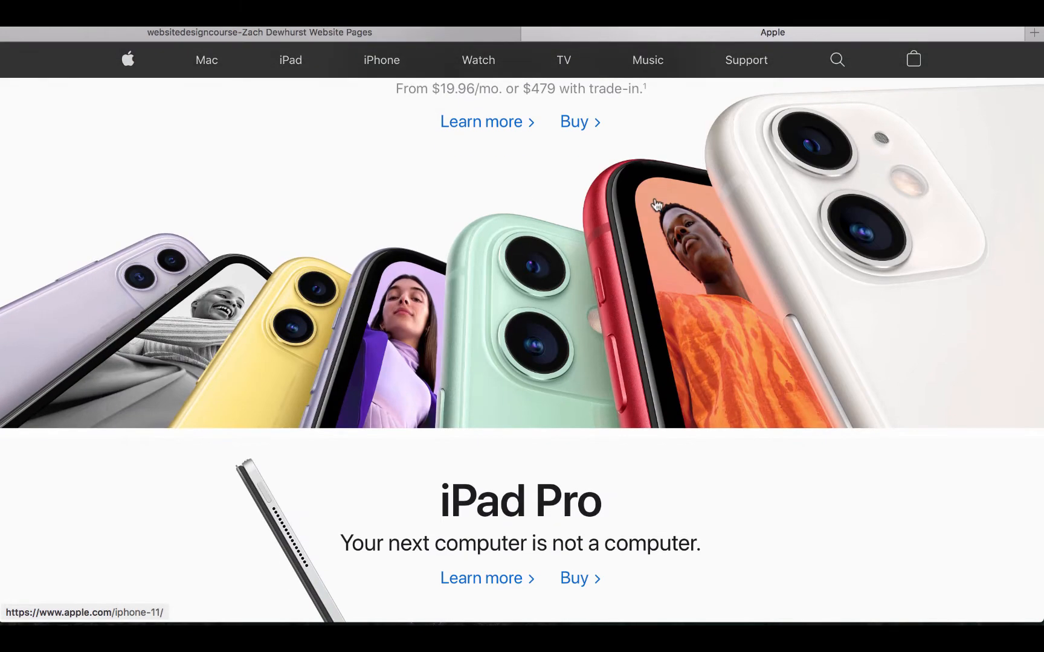
{"action": "scroll", "coordinate": [533, 374], "scroll_direction": "down", "scroll_amount": 2}
{"action": "scroll", "coordinate": [534, 374], "scroll_direction": "down", "scroll_amount": 4}
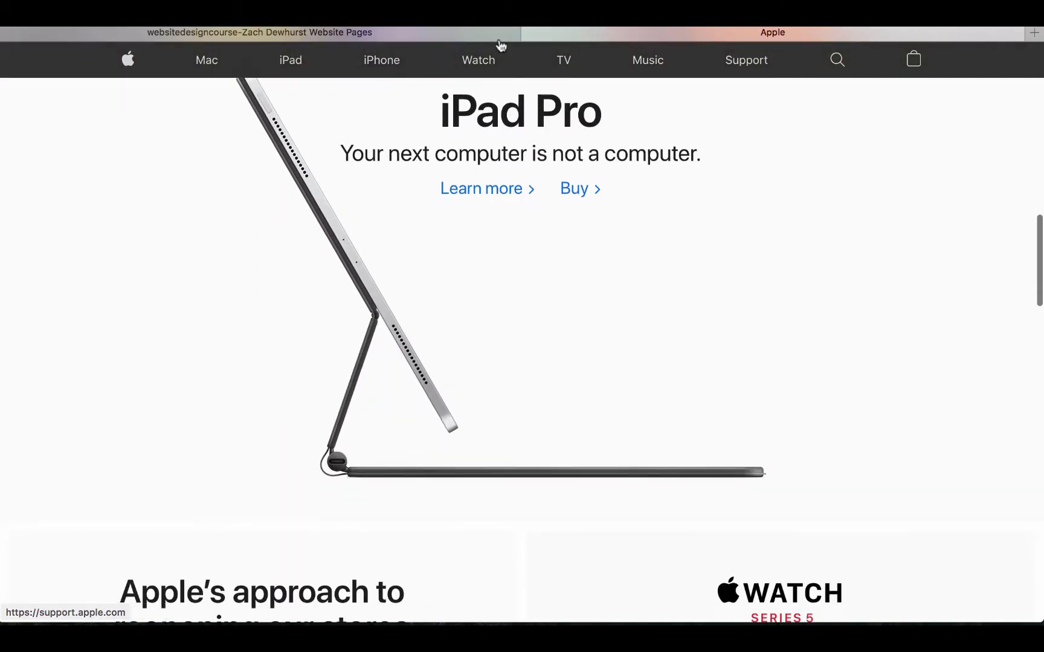
{"action": "scroll", "coordinate": [520, 331], "scroll_direction": "down", "scroll_amount": 7}
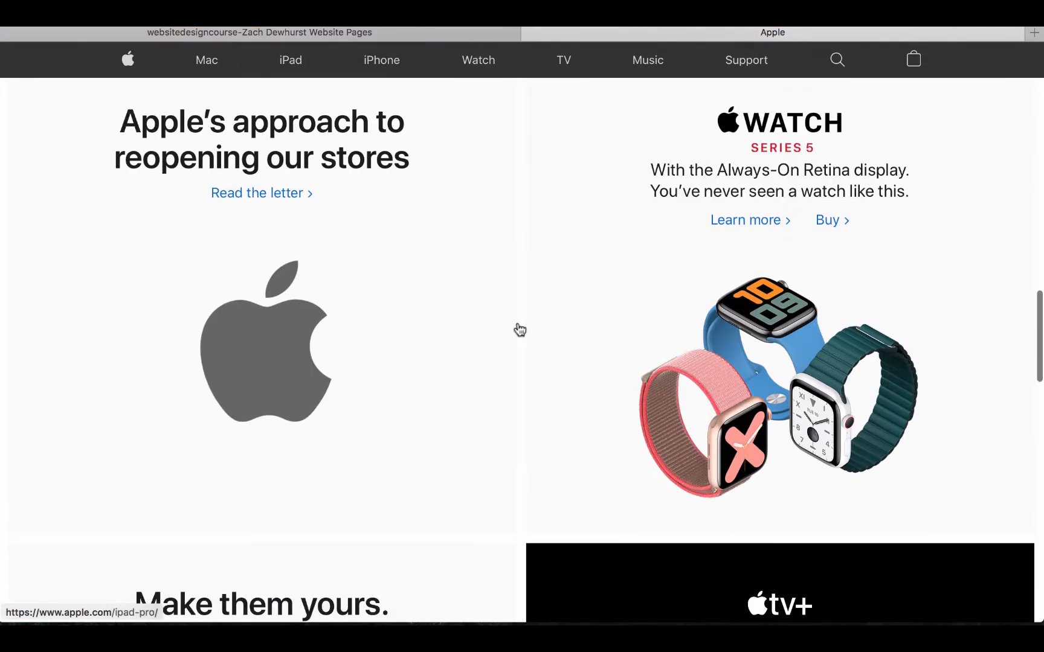
{"action": "scroll", "coordinate": [615, 357], "scroll_direction": "up", "scroll_amount": 3}
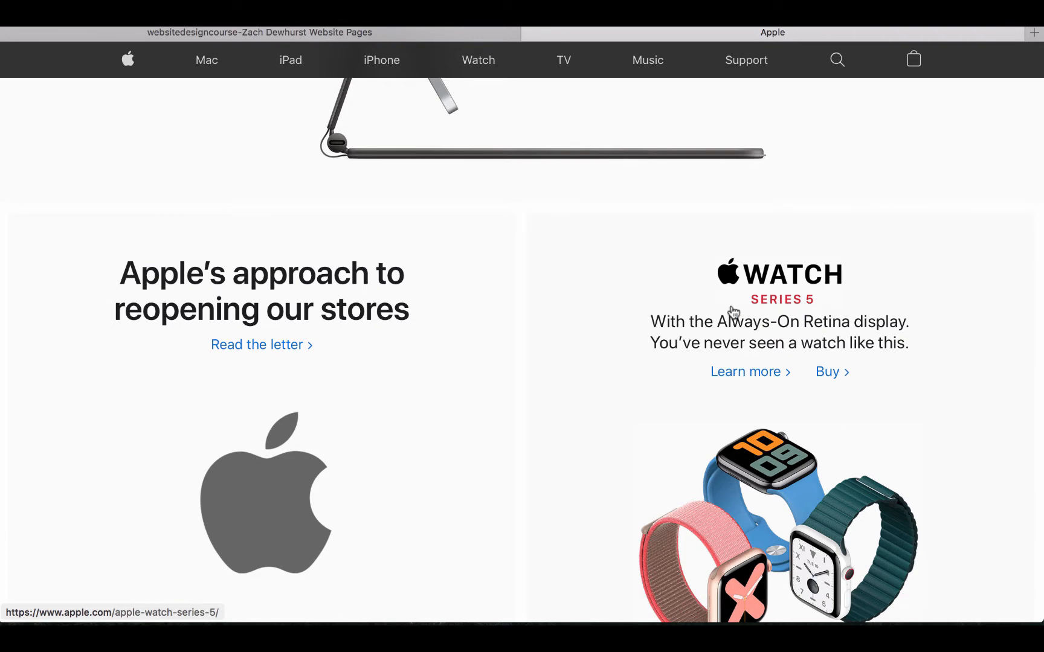
{"action": "scroll", "coordinate": [275, 423], "scroll_direction": "down", "scroll_amount": 10}
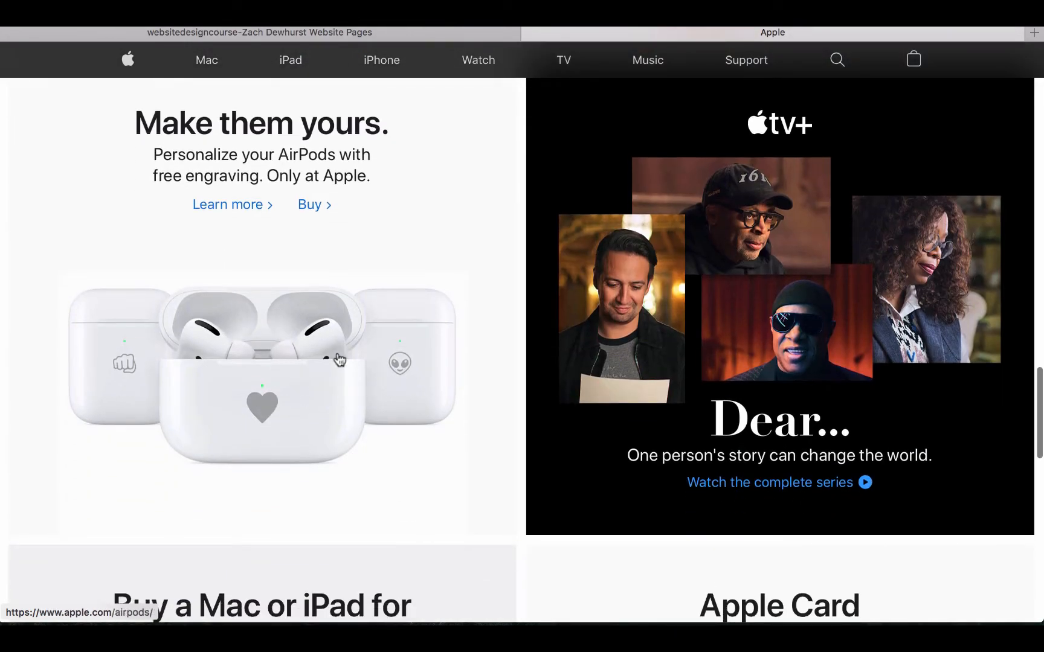
{"action": "scroll", "coordinate": [338, 361], "scroll_direction": "down", "scroll_amount": 4}
{"action": "scroll", "coordinate": [450, 275], "scroll_direction": "down", "scroll_amount": 8}
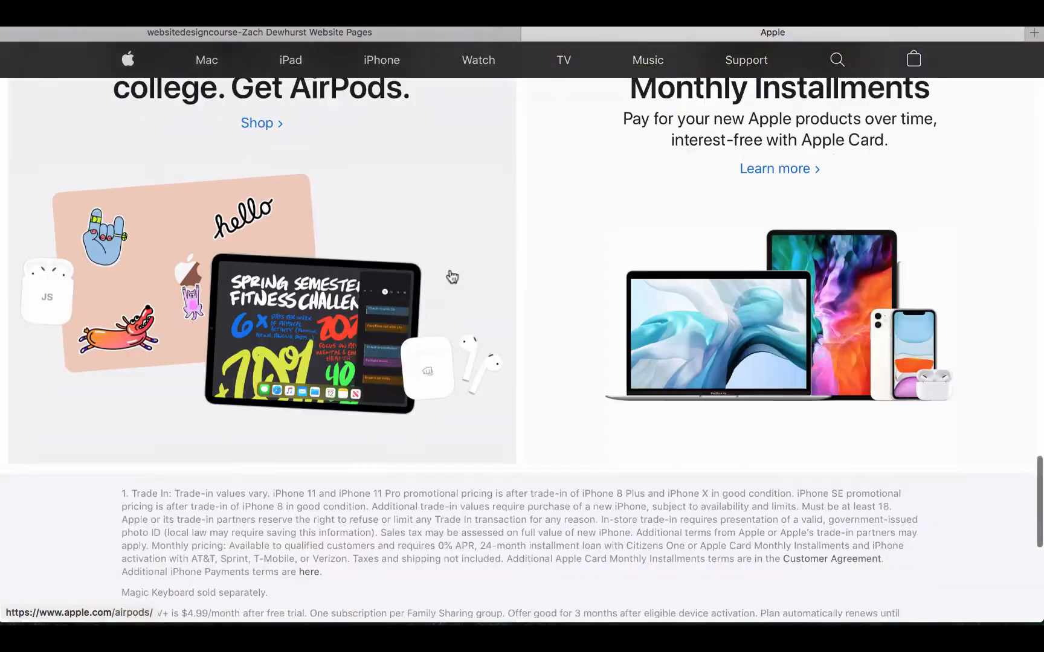
{"action": "scroll", "coordinate": [450, 276], "scroll_direction": "up", "scroll_amount": 20}
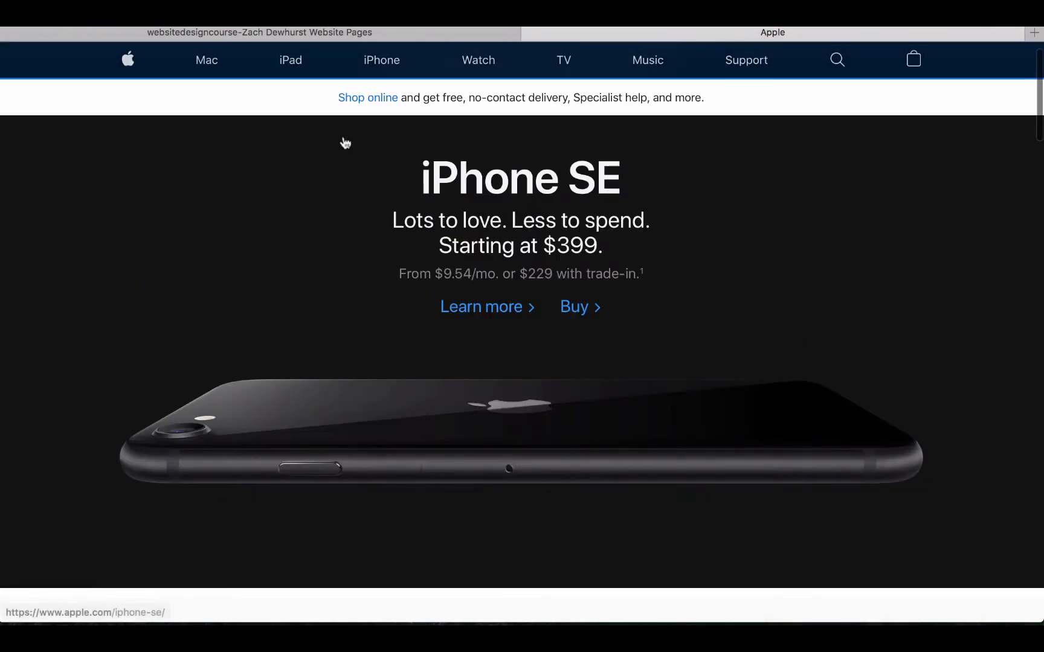
{"action": "left_click", "coordinate": [221, 63]}
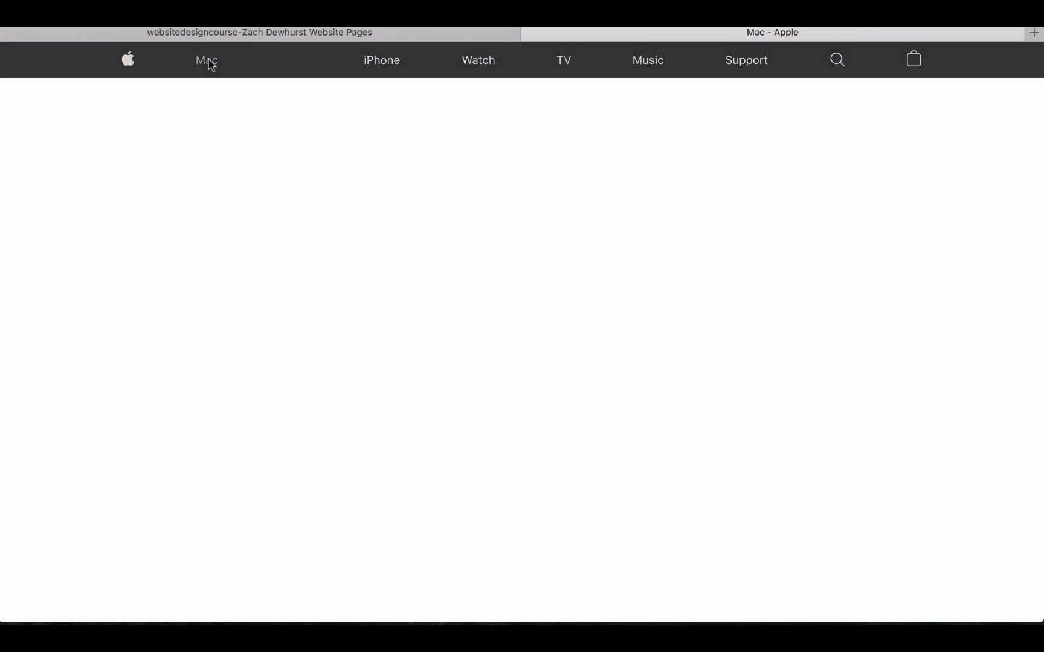
{"action": "scroll", "coordinate": [356, 313], "scroll_direction": "down", "scroll_amount": 3}
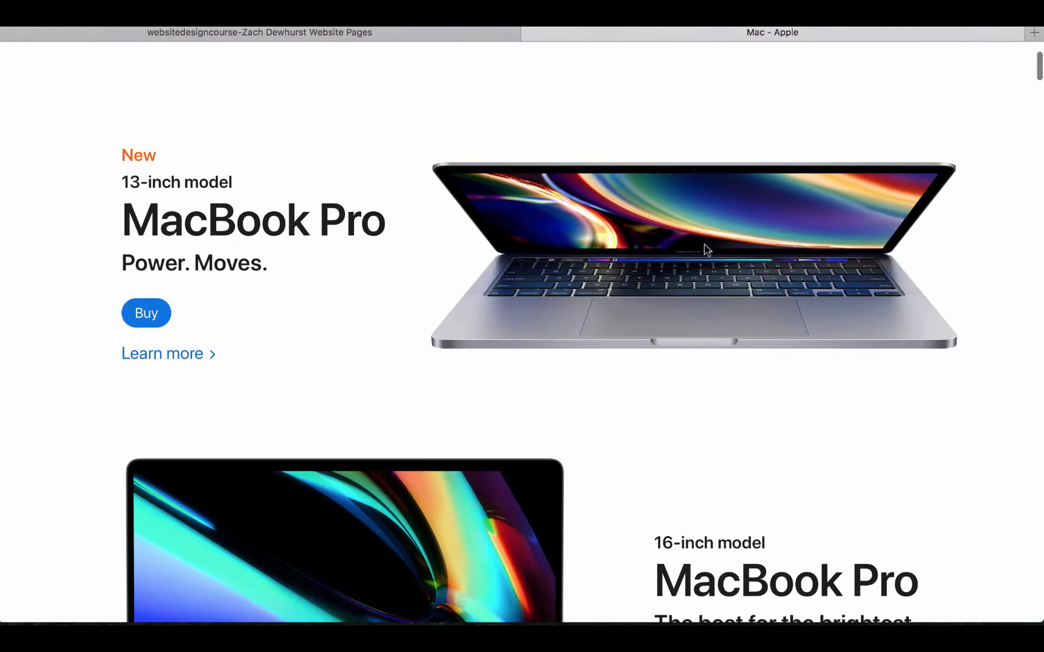
{"action": "scroll", "coordinate": [776, 253], "scroll_direction": "down", "scroll_amount": 7}
{"action": "scroll", "coordinate": [322, 221], "scroll_direction": "up", "scroll_amount": 8}
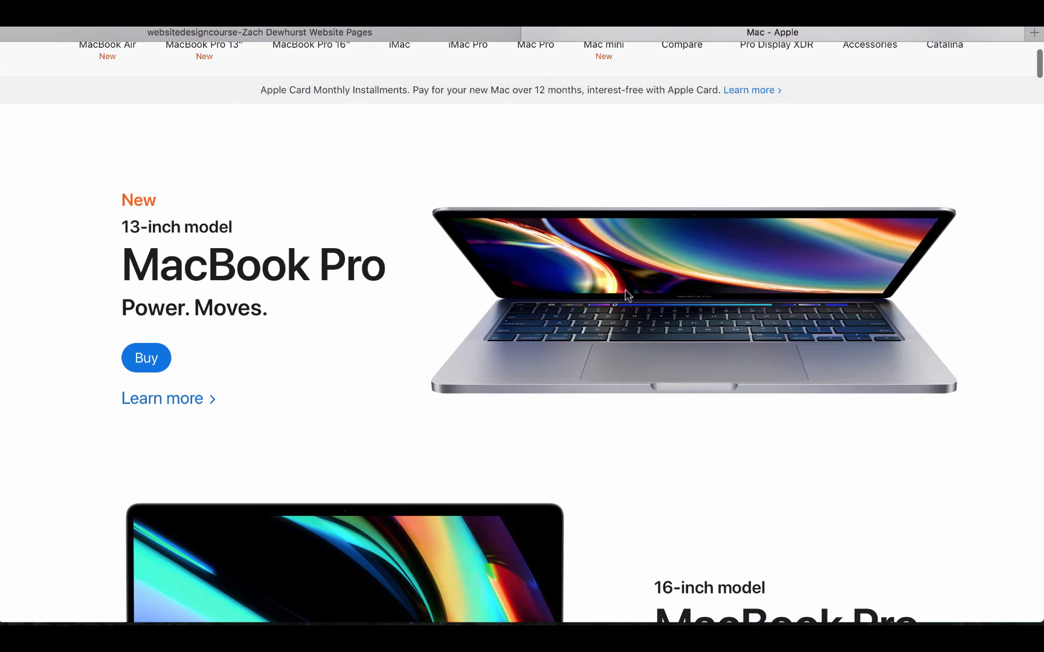
Browse the Mac page's product sections, then return to the DecoNetwork editor tab
{"action": "scroll", "coordinate": [560, 348], "scroll_direction": "down", "scroll_amount": 5}
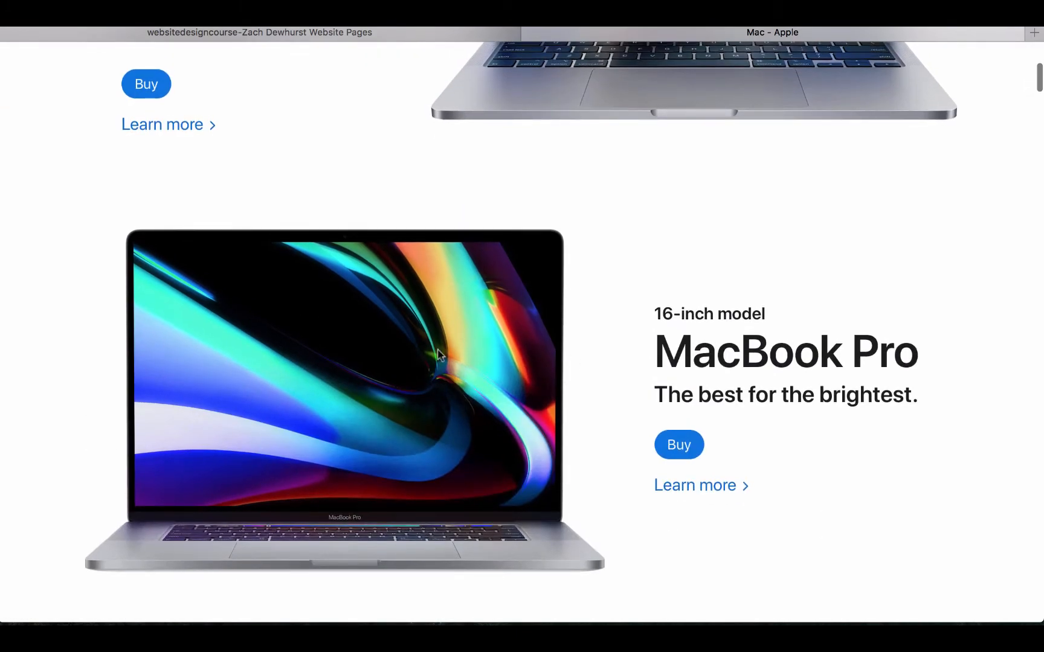
{"action": "scroll", "coordinate": [628, 481], "scroll_direction": "down", "scroll_amount": 10}
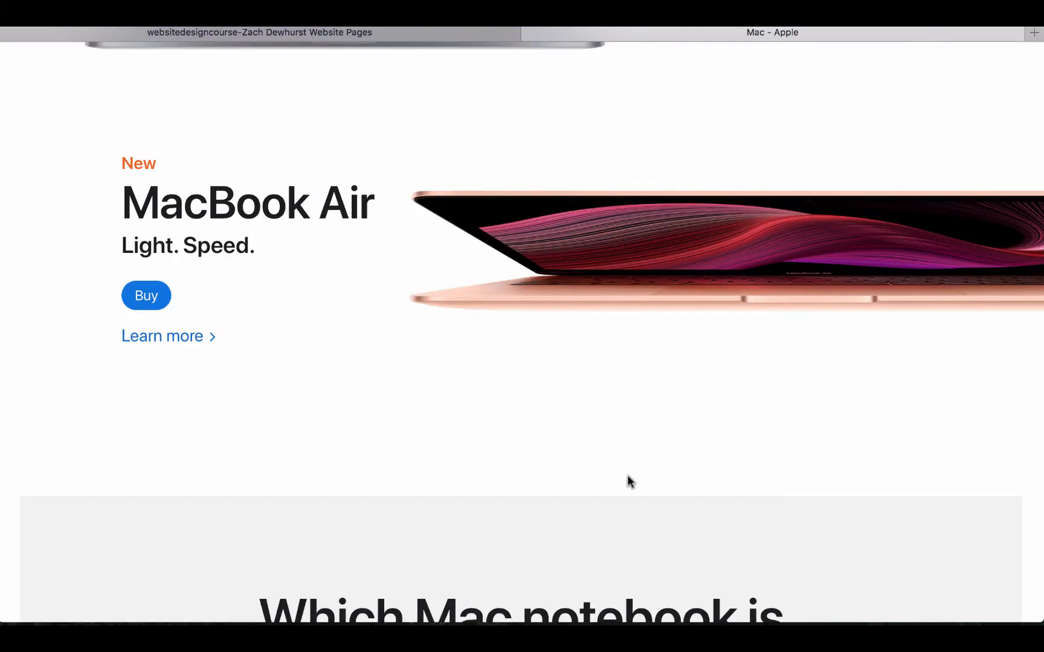
{"action": "scroll", "coordinate": [356, 477], "scroll_direction": "down", "scroll_amount": 9}
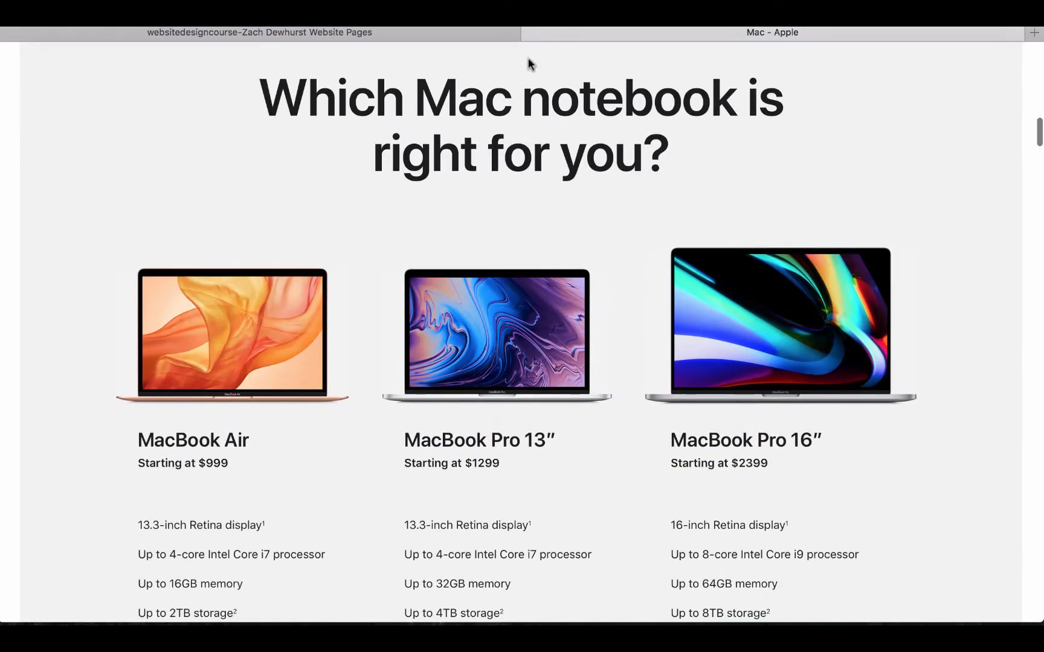
{"action": "scroll", "coordinate": [777, 386], "scroll_direction": "down", "scroll_amount": 9}
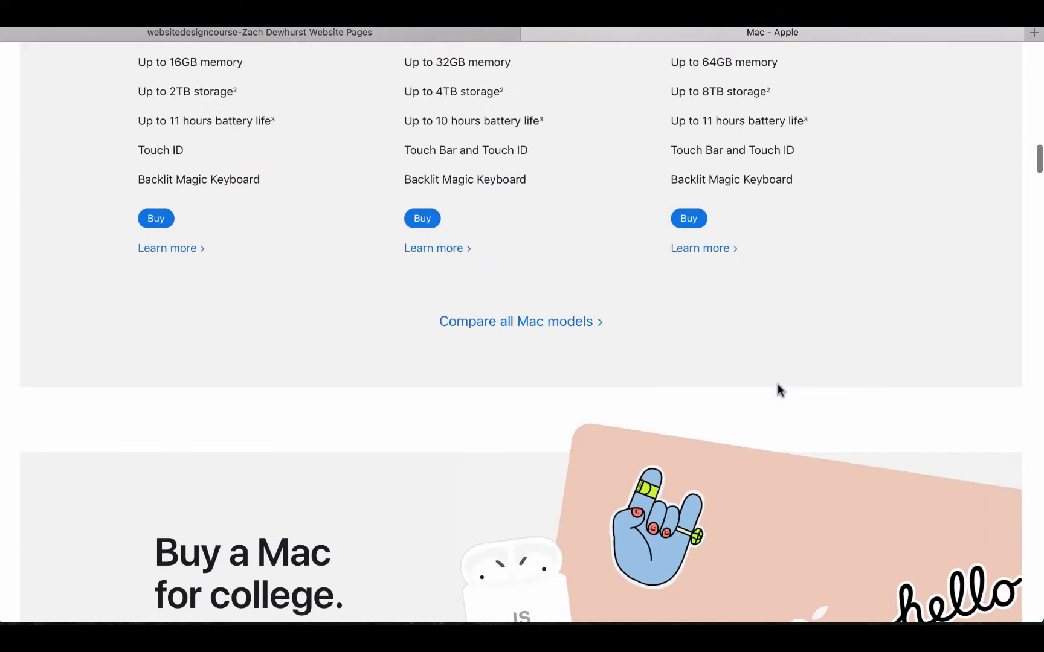
{"action": "scroll", "coordinate": [778, 385], "scroll_direction": "down", "scroll_amount": 15}
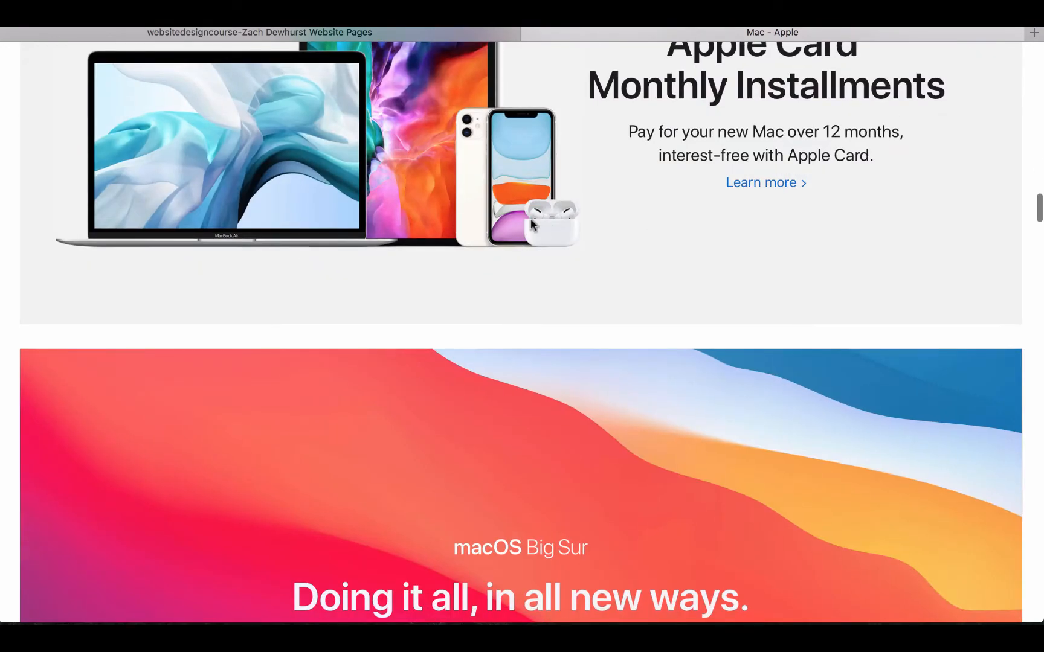
{"action": "scroll", "coordinate": [530, 219], "scroll_direction": "down", "scroll_amount": 15}
{"action": "scroll", "coordinate": [680, 205], "scroll_direction": "down", "scroll_amount": 8}
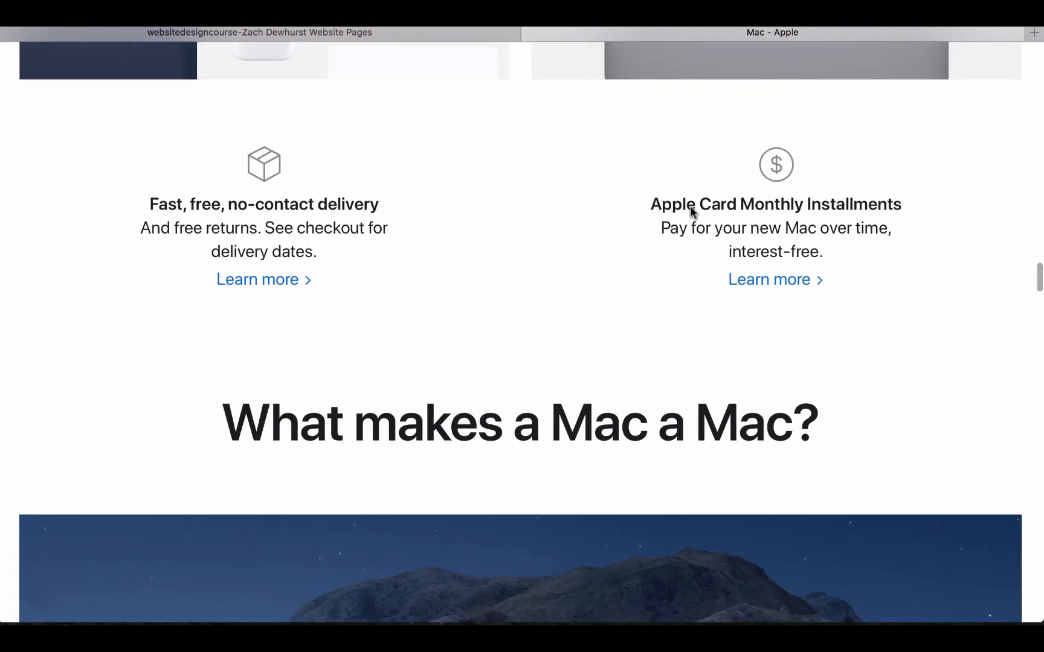
{"action": "scroll", "coordinate": [692, 209], "scroll_direction": "up", "scroll_amount": 20}
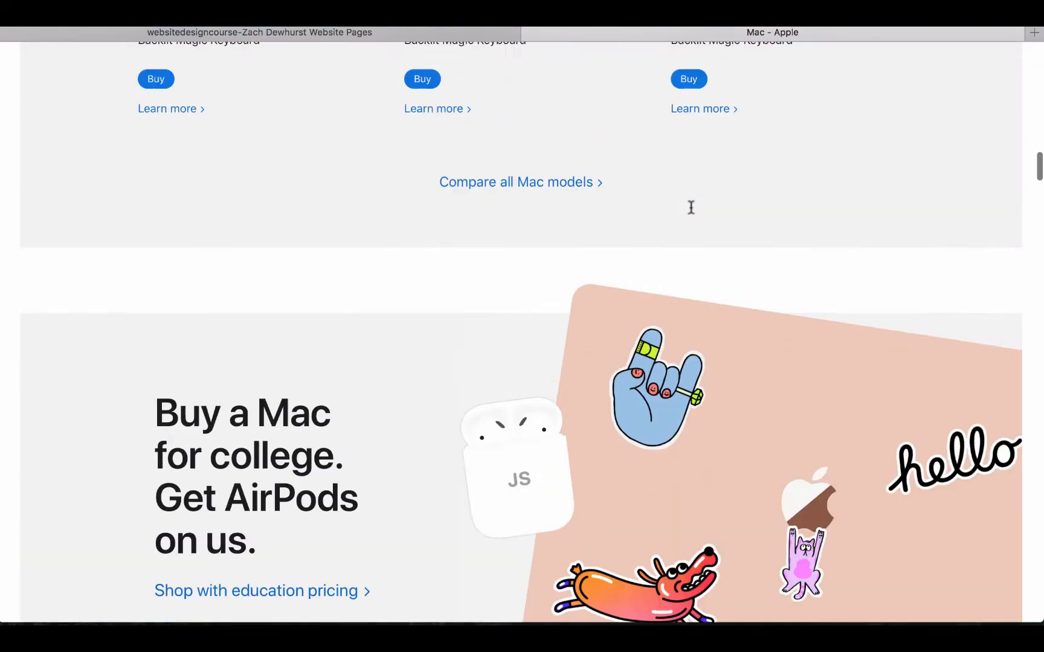
{"action": "scroll", "coordinate": [691, 207], "scroll_direction": "up", "scroll_amount": 20}
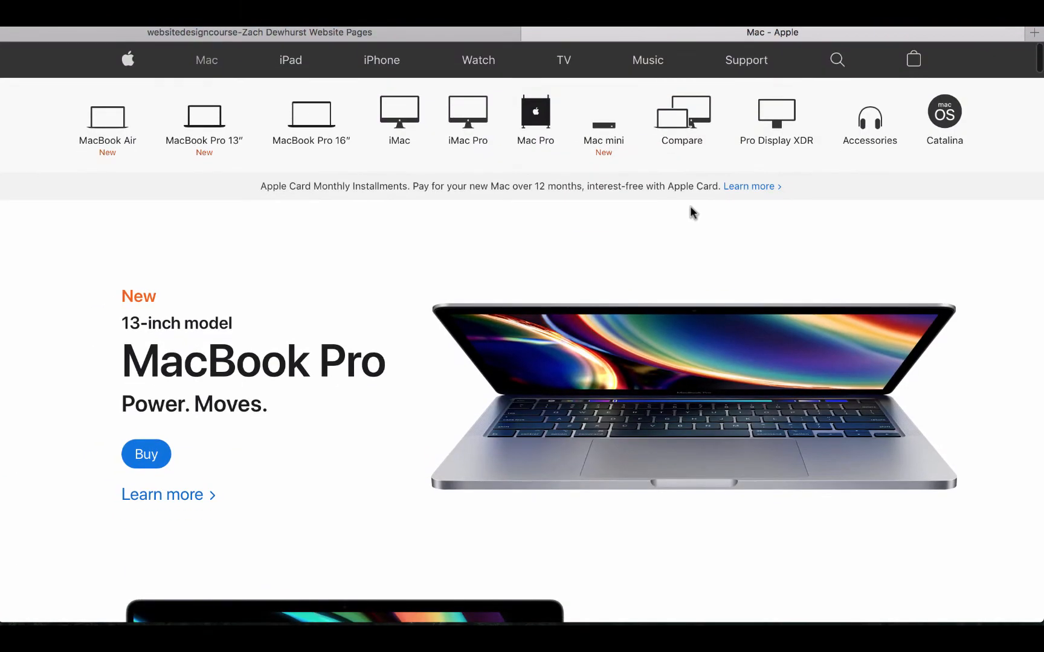
{"action": "scroll", "coordinate": [690, 212], "scroll_direction": "down", "scroll_amount": 5}
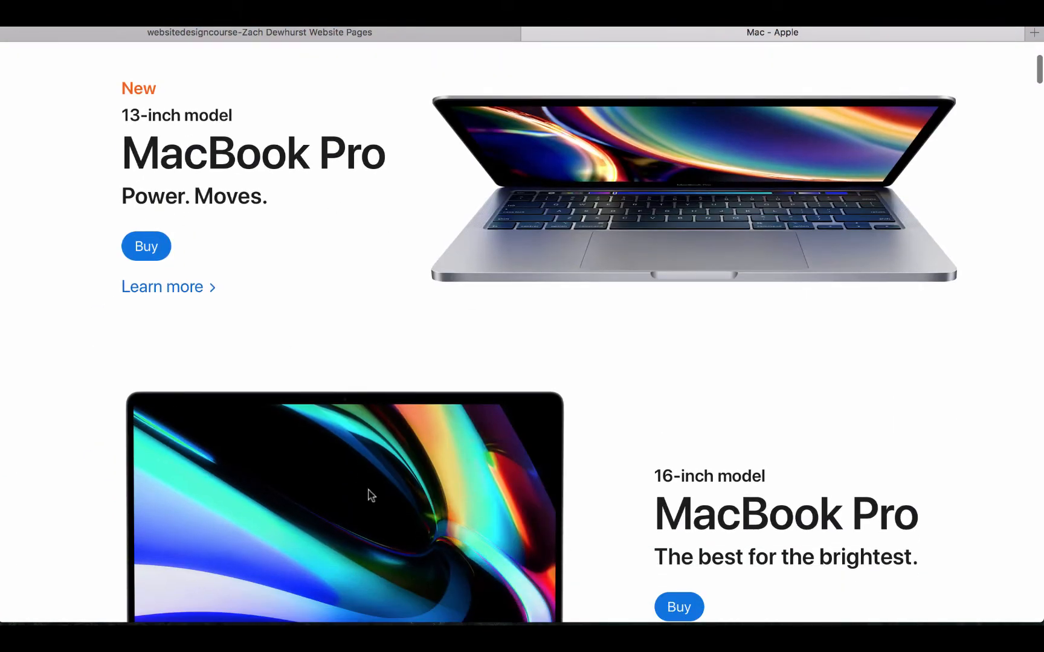
{"action": "scroll", "coordinate": [370, 477], "scroll_direction": "up", "scroll_amount": 5}
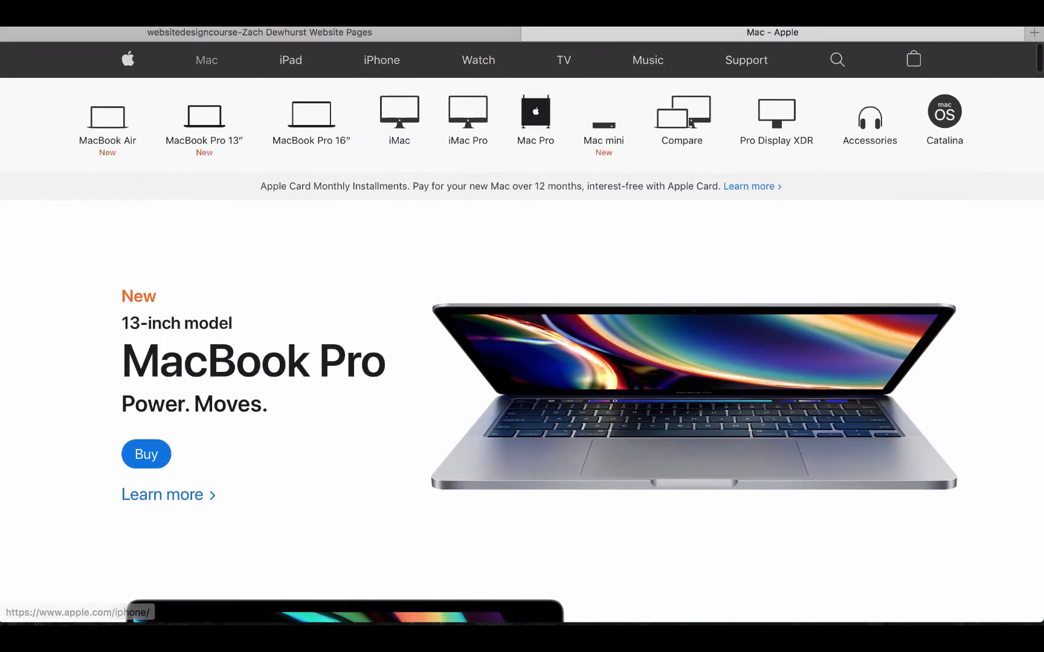
{"action": "left_click", "coordinate": [344, 38]}
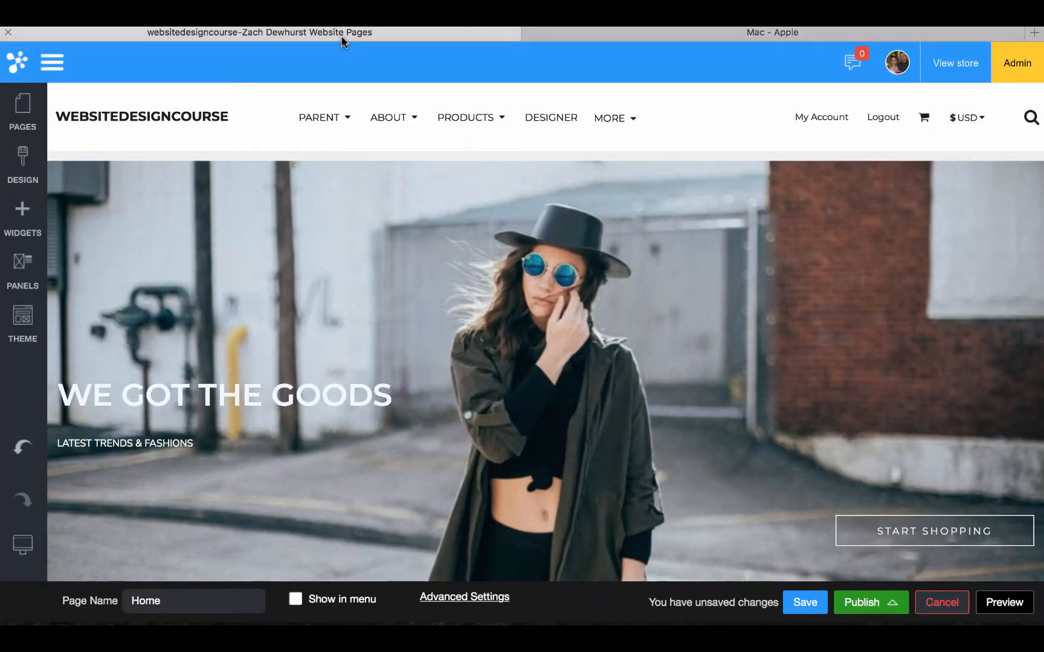
Insert a 1 Column row directly below the home page header
{"action": "left_click", "coordinate": [20, 214]}
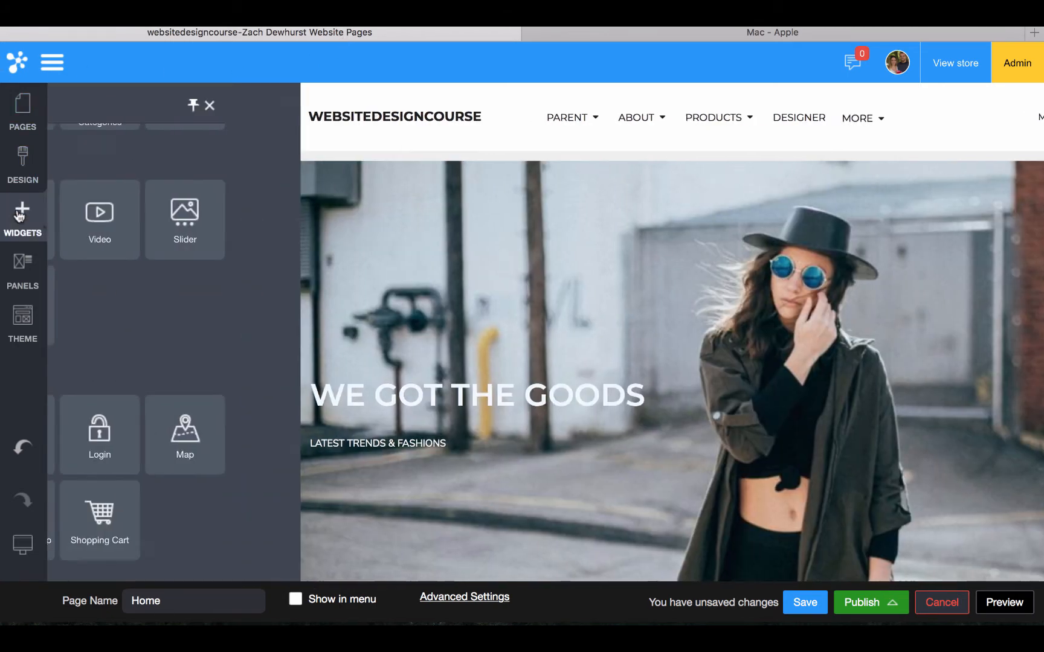
{"action": "scroll", "coordinate": [178, 315], "scroll_direction": "up", "scroll_amount": 3}
{"action": "scroll", "coordinate": [180, 323], "scroll_direction": "up", "scroll_amount": 6}
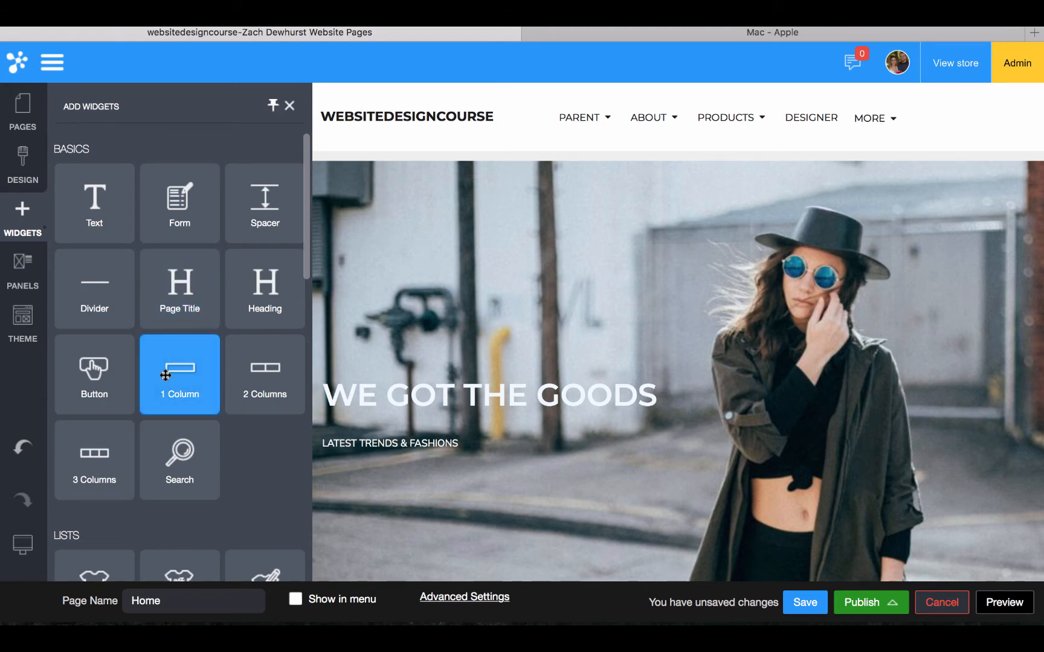
{"action": "left_click_drag", "start_coordinate": [165, 375], "coordinate": [387, 119]}
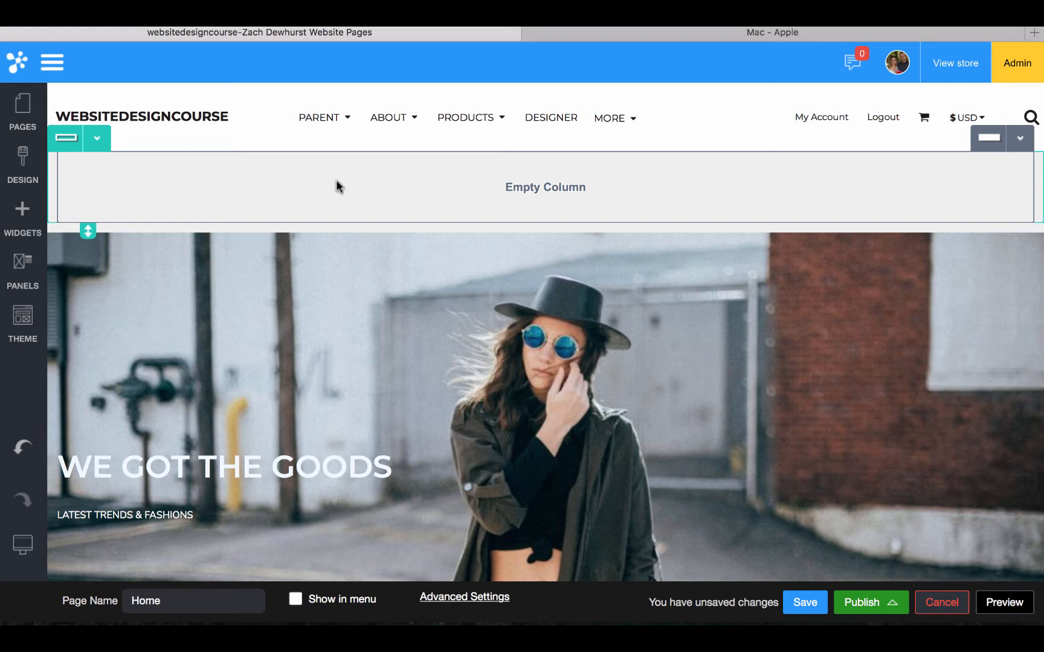
Set the new row's number of fluid columns to 3 in Row Settings
{"action": "left_click", "coordinate": [96, 139]}
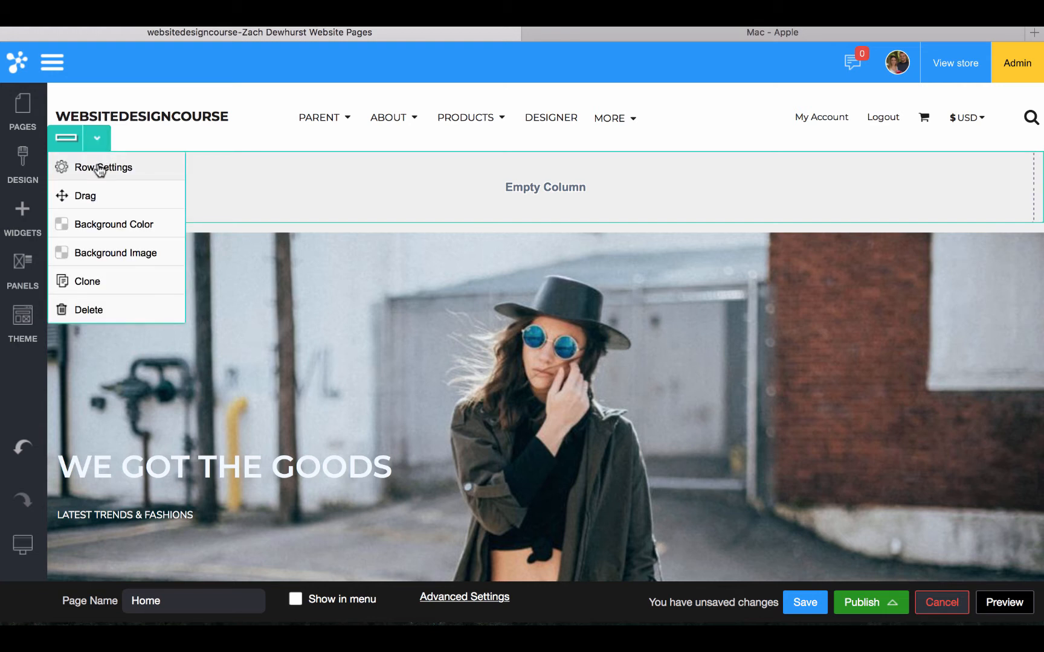
{"action": "left_click", "coordinate": [101, 169]}
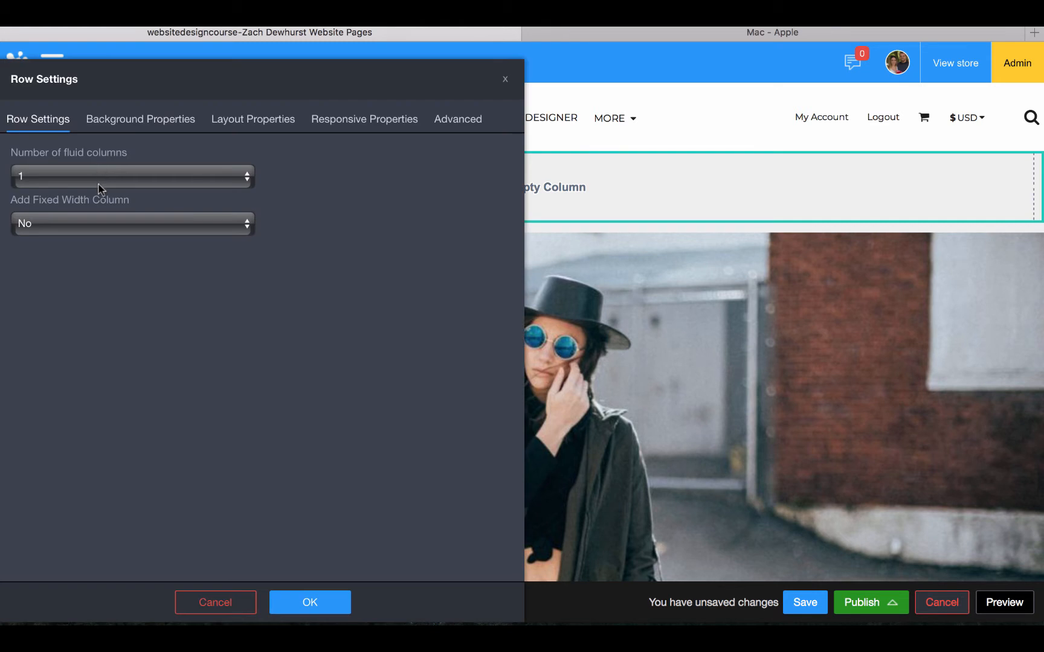
{"action": "left_click", "coordinate": [98, 184]}
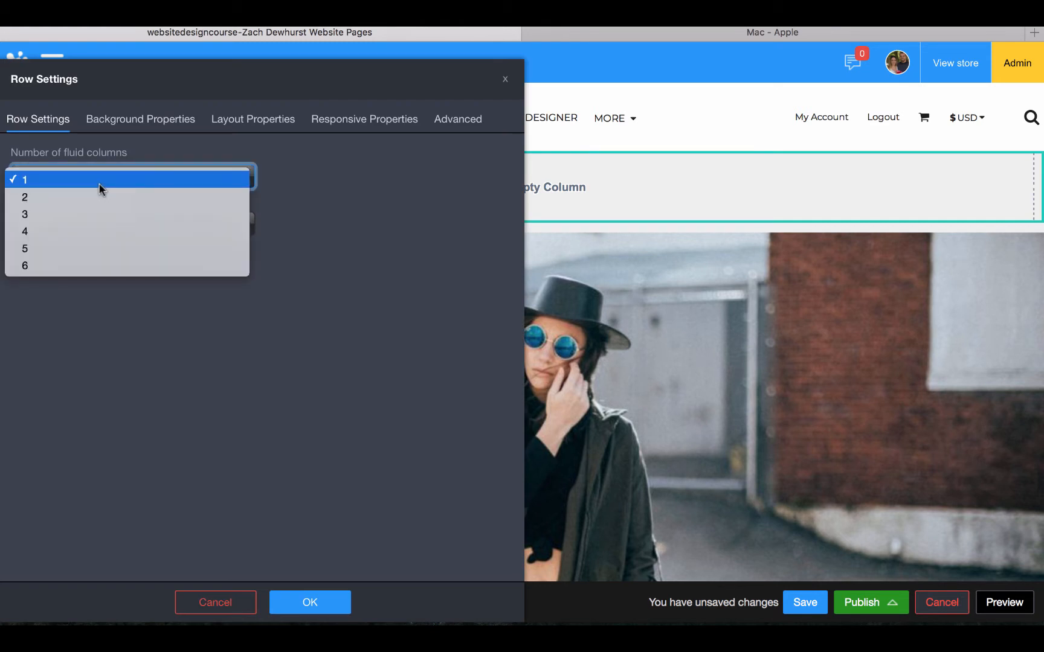
{"action": "left_click", "coordinate": [85, 215]}
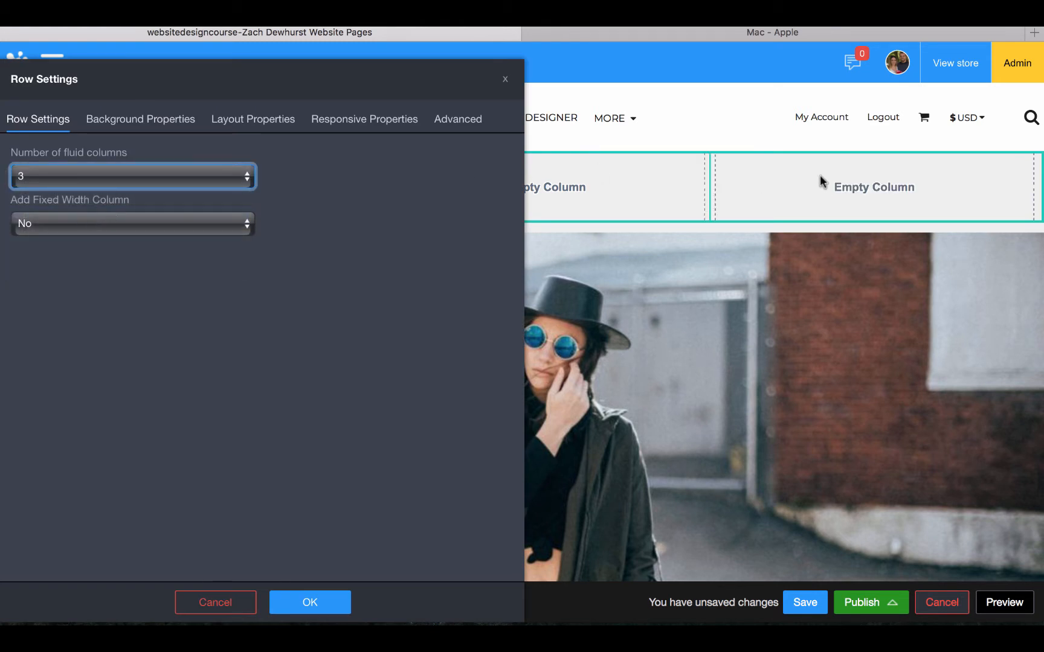
{"action": "left_click", "coordinate": [333, 607]}
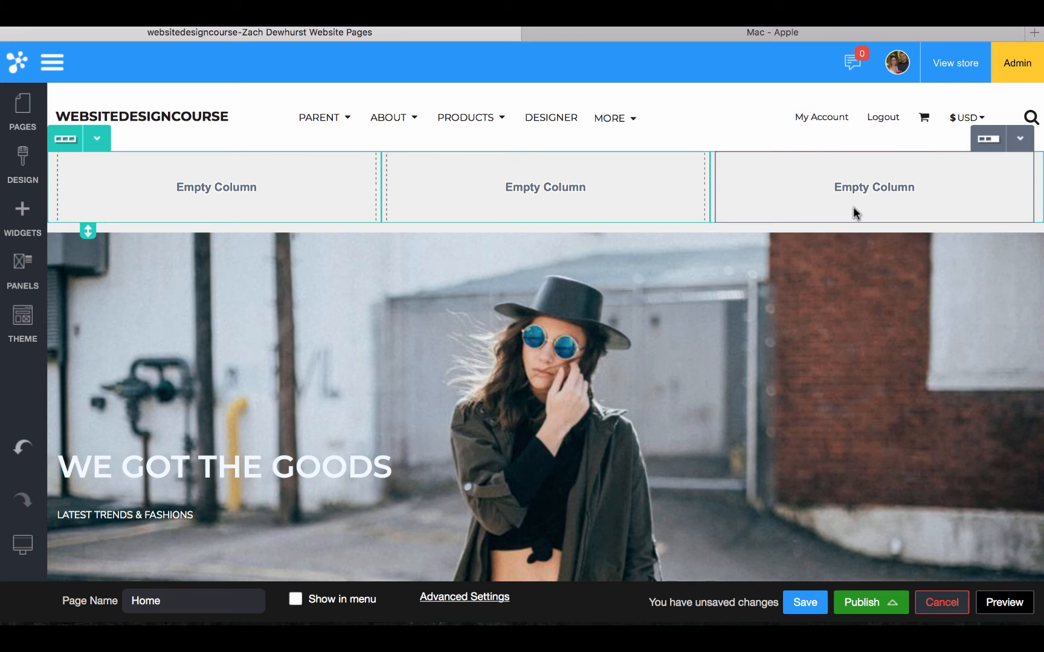
{"action": "left_click", "coordinate": [21, 217]}
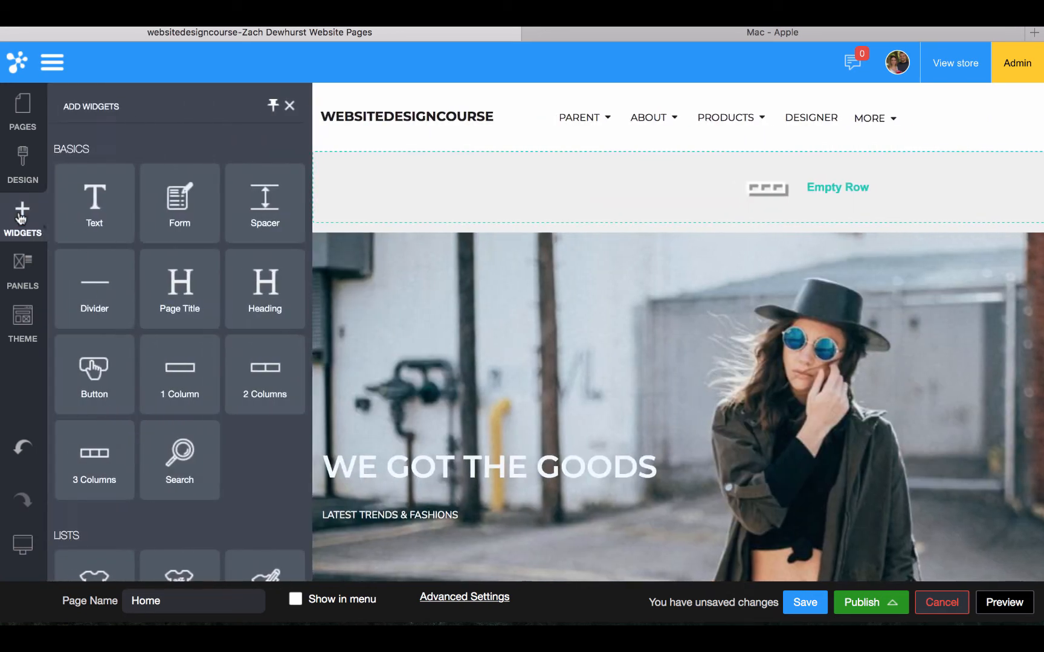
Drop an Image widget into column one and choose the lacrosse photo from Theme Images
{"action": "scroll", "coordinate": [145, 335], "scroll_direction": "down", "scroll_amount": 2}
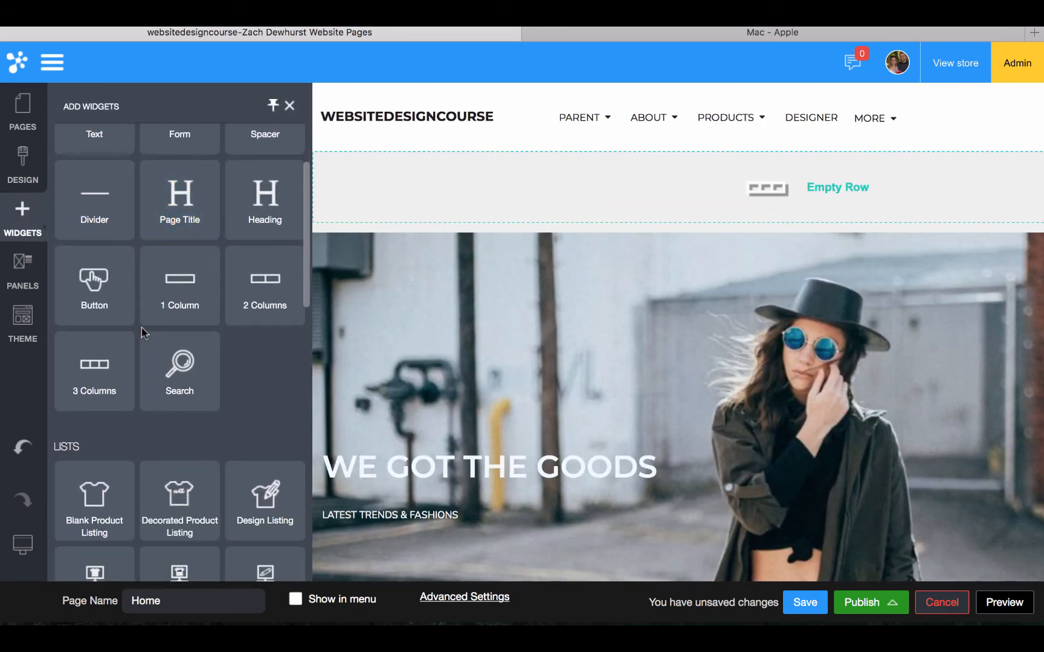
{"action": "scroll", "coordinate": [103, 311], "scroll_direction": "down", "scroll_amount": 5}
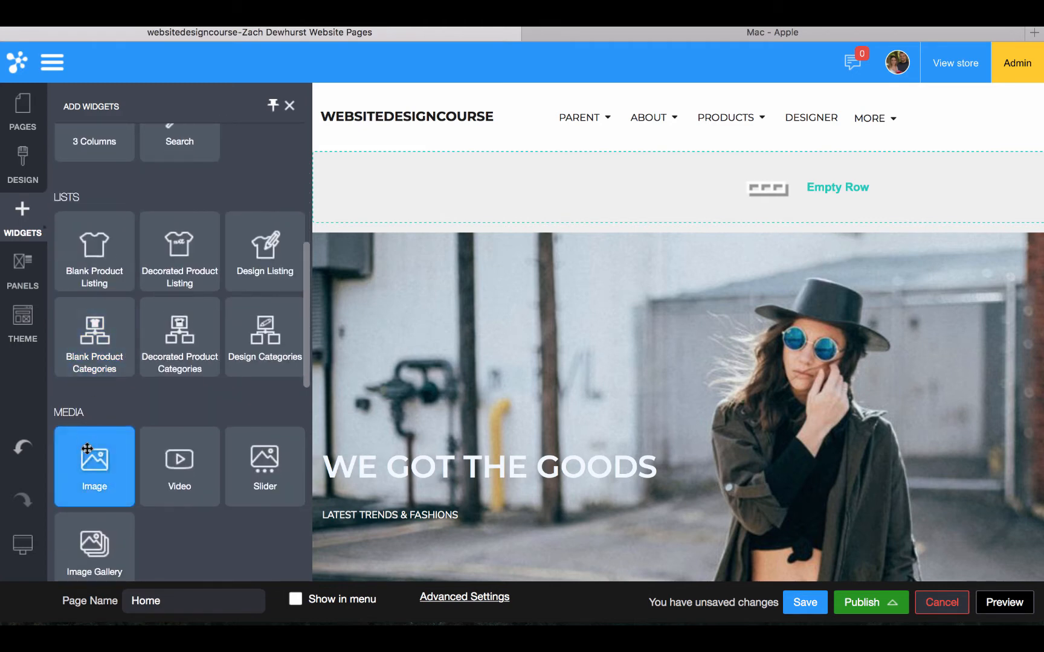
{"action": "left_click_drag", "start_coordinate": [93, 455], "coordinate": [188, 198]}
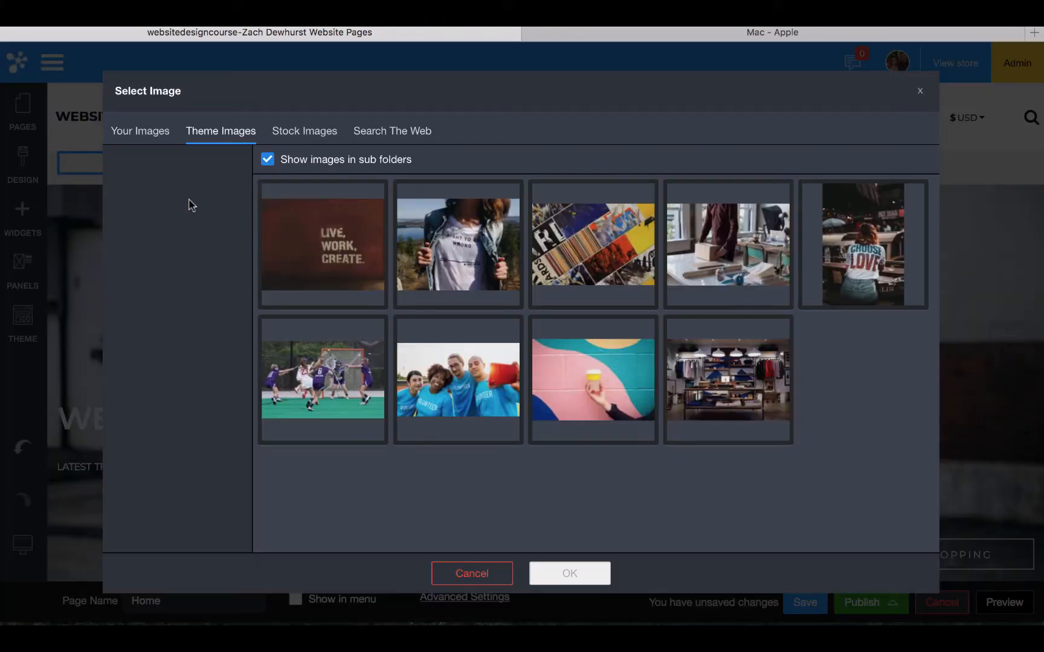
{"action": "left_click", "coordinate": [357, 374]}
{"action": "left_click", "coordinate": [563, 577]}
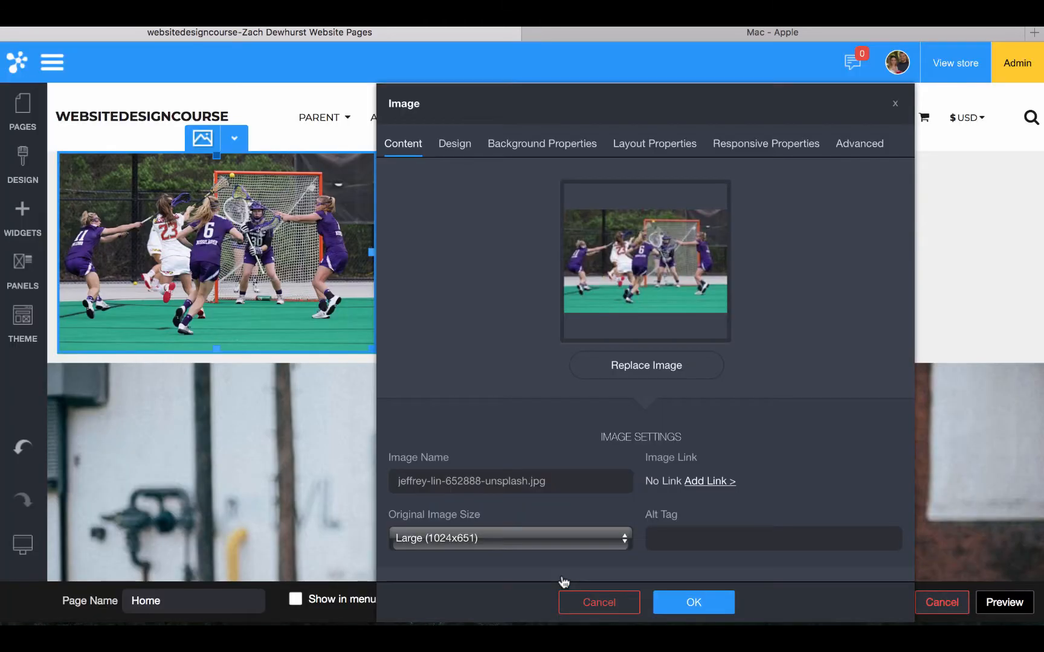
{"action": "left_click", "coordinate": [706, 604]}
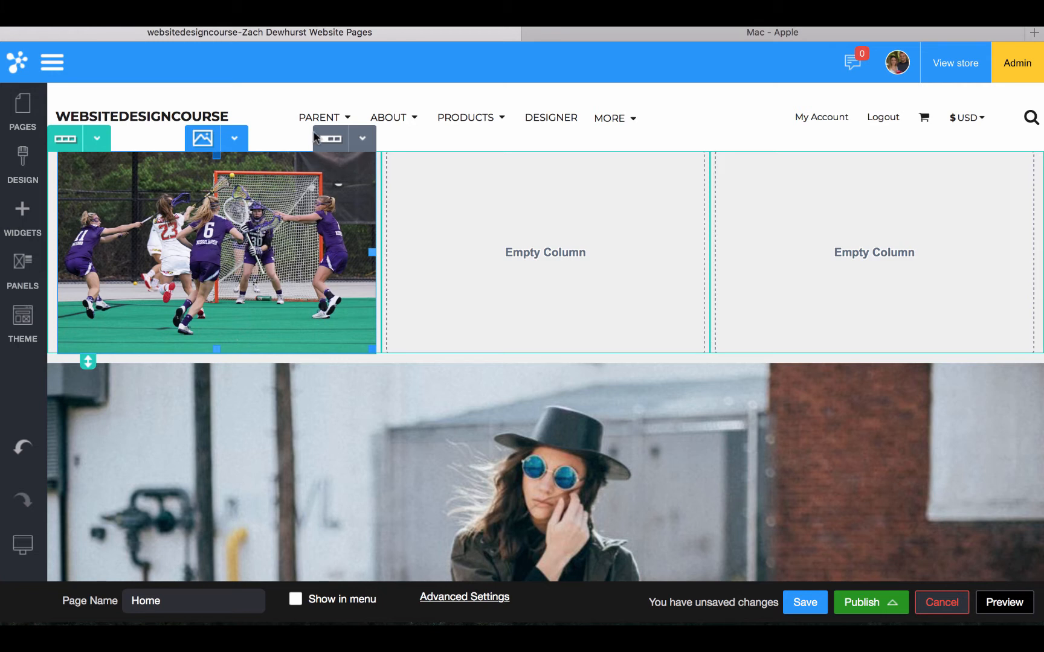
Open the photo row's Background Properties in Row Settings, then switch to the Mac - Apple tab
{"action": "left_click", "coordinate": [96, 138]}
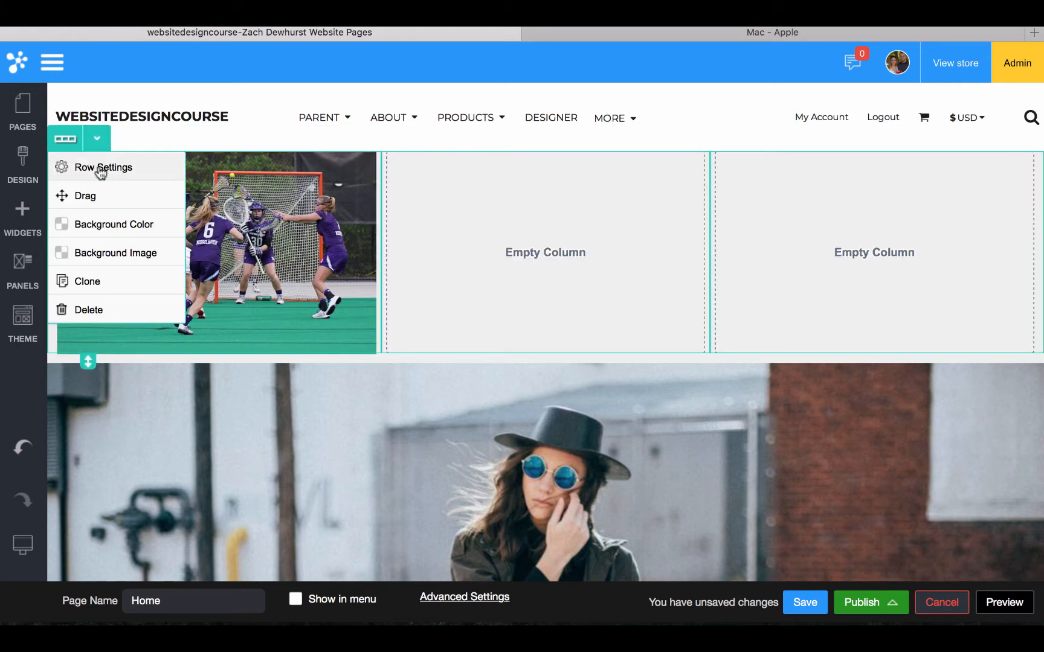
{"action": "left_click", "coordinate": [101, 171]}
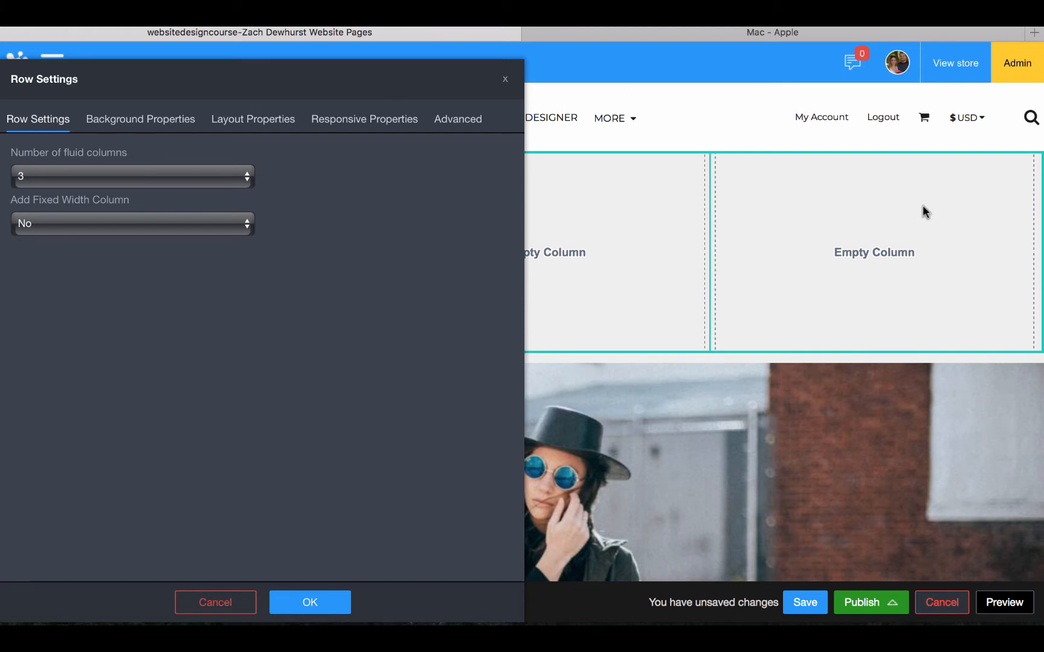
{"action": "left_click", "coordinate": [154, 122]}
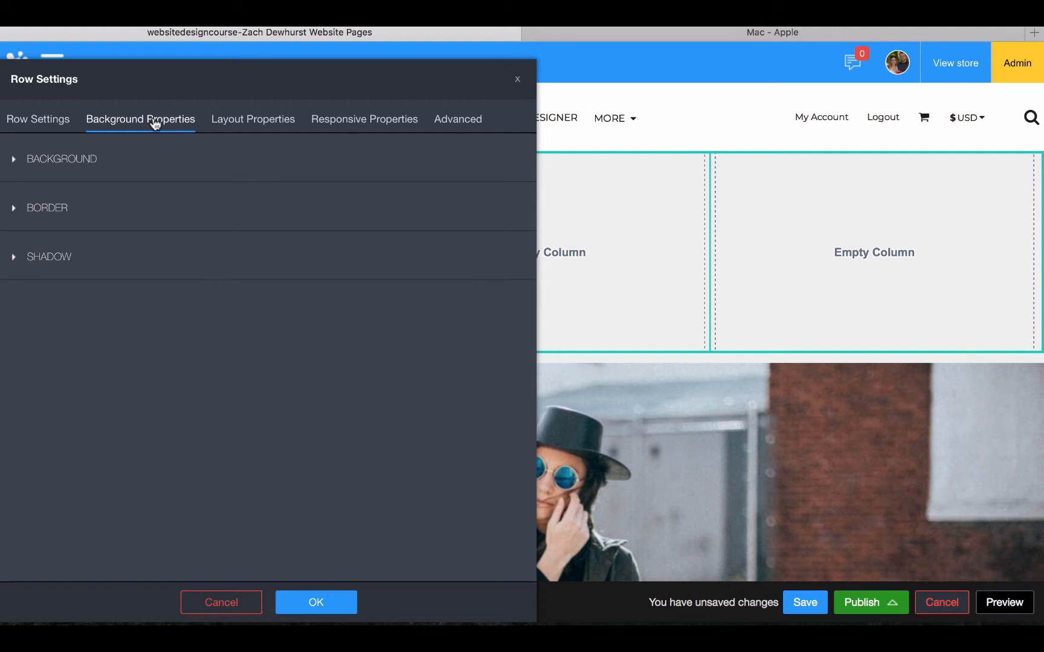
{"action": "left_click", "coordinate": [764, 33]}
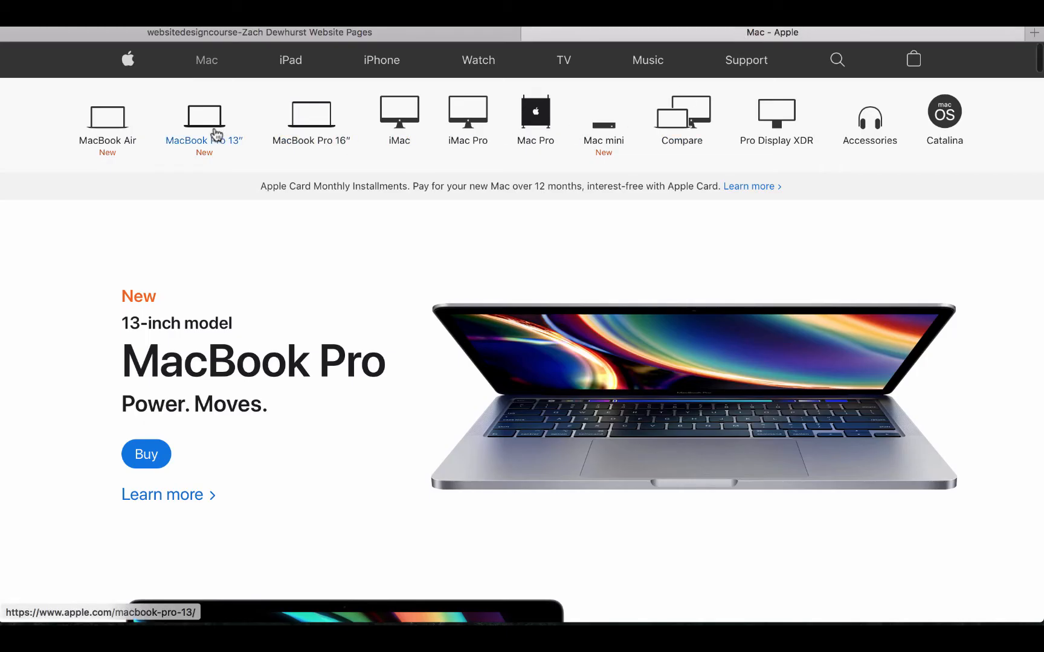
Get back to the websitedesigncourse editor tab through Mission Control's Safari window
{"action": "scroll", "coordinate": [217, 135], "scroll_direction": "left", "scroll_amount": 5}
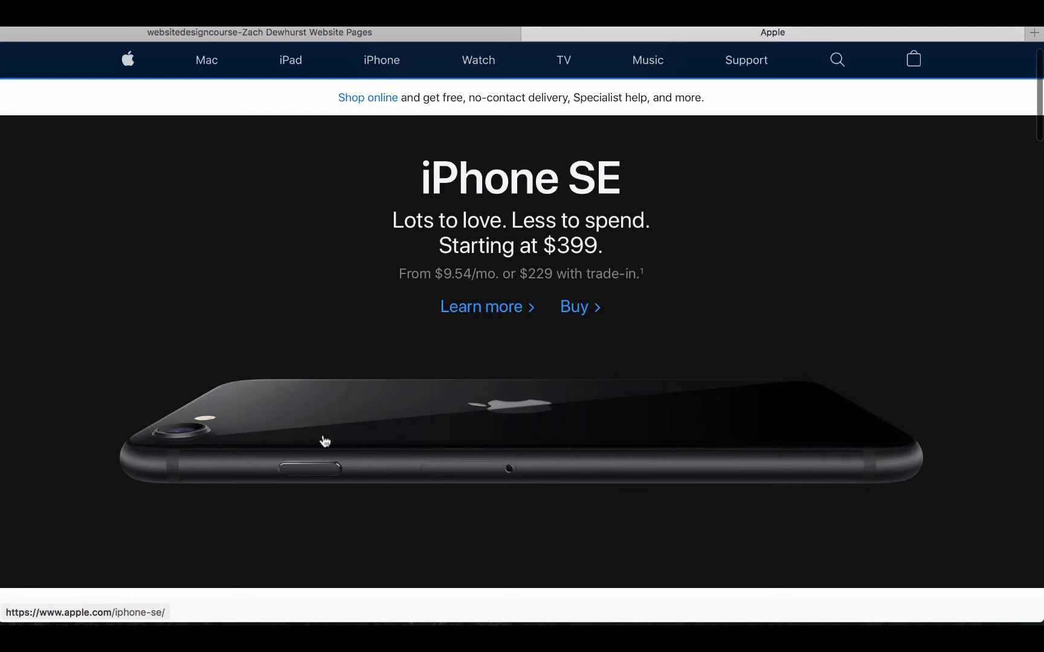
{"action": "key", "text": "ctrl+Up"}
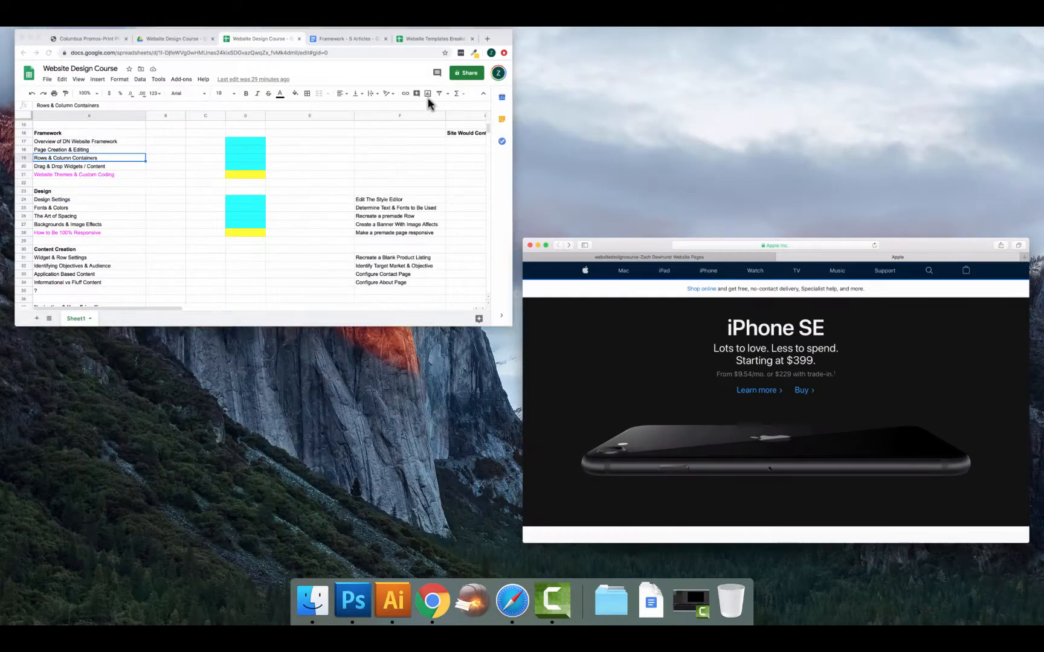
{"action": "left_click", "coordinate": [699, 350]}
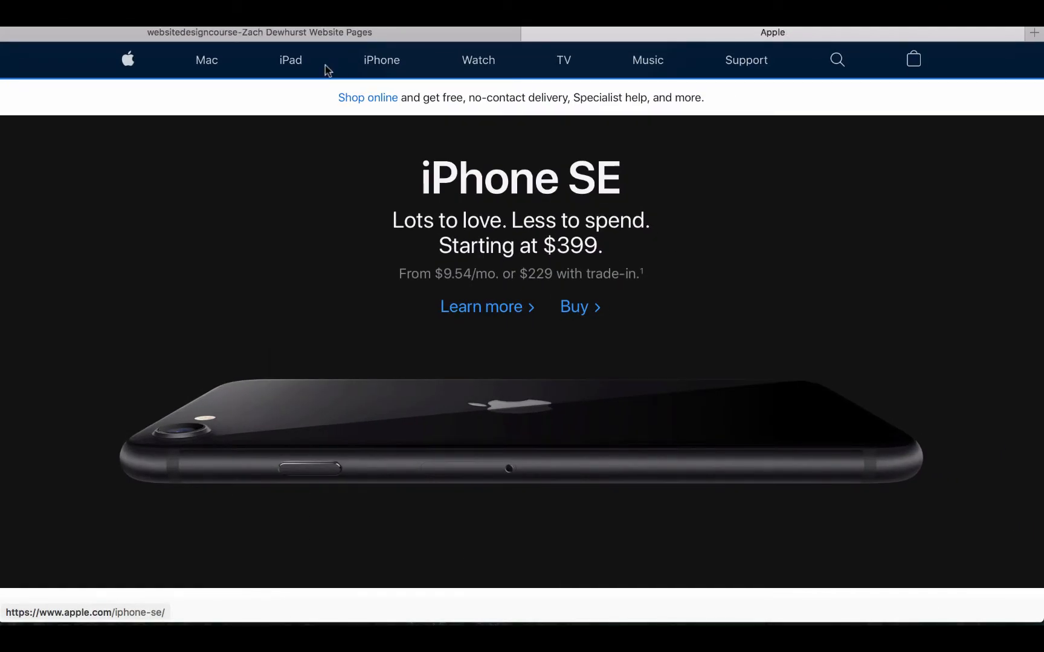
{"action": "left_click", "coordinate": [305, 34]}
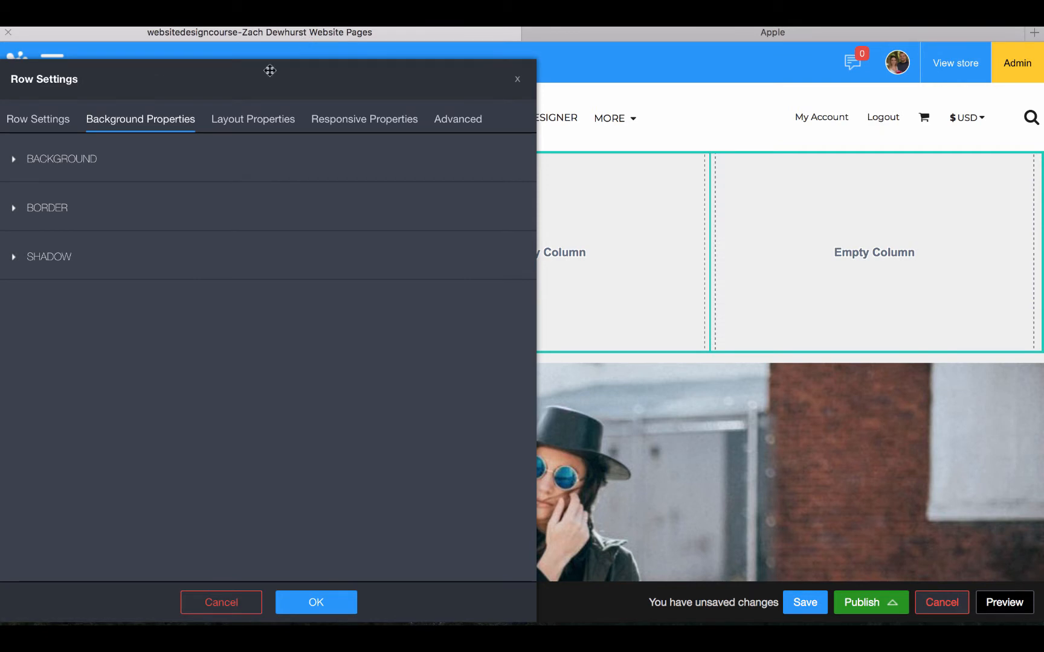
Keep the row at 3 fluid columns and close Row Settings with OK
{"action": "left_click", "coordinate": [52, 124]}
{"action": "left_click", "coordinate": [56, 178]}
{"action": "key", "text": "Escape"}
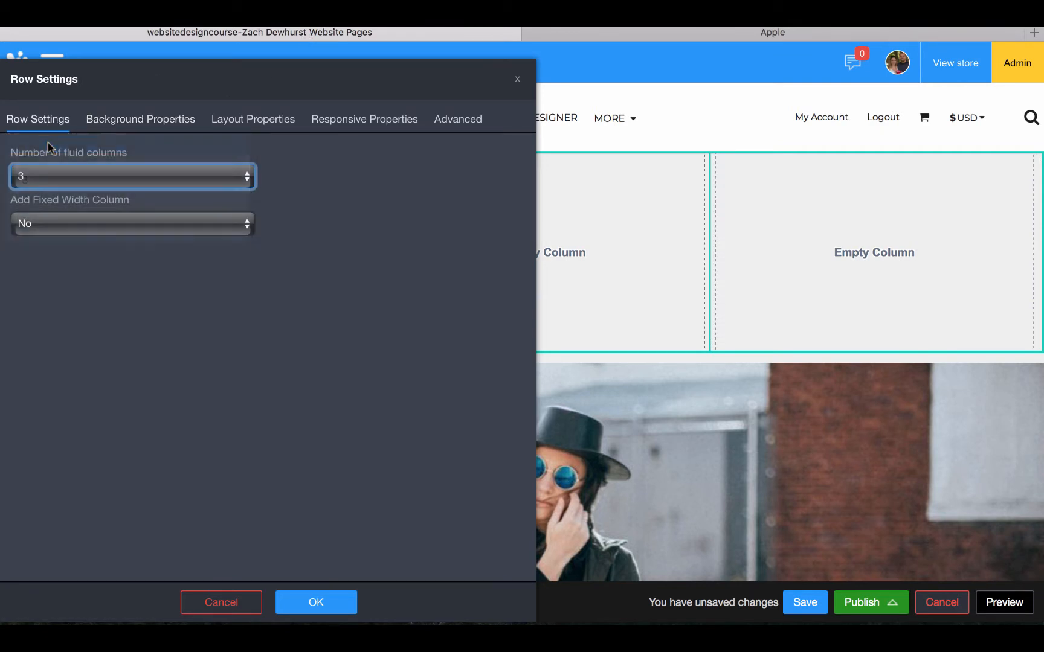
{"action": "left_click", "coordinate": [307, 602]}
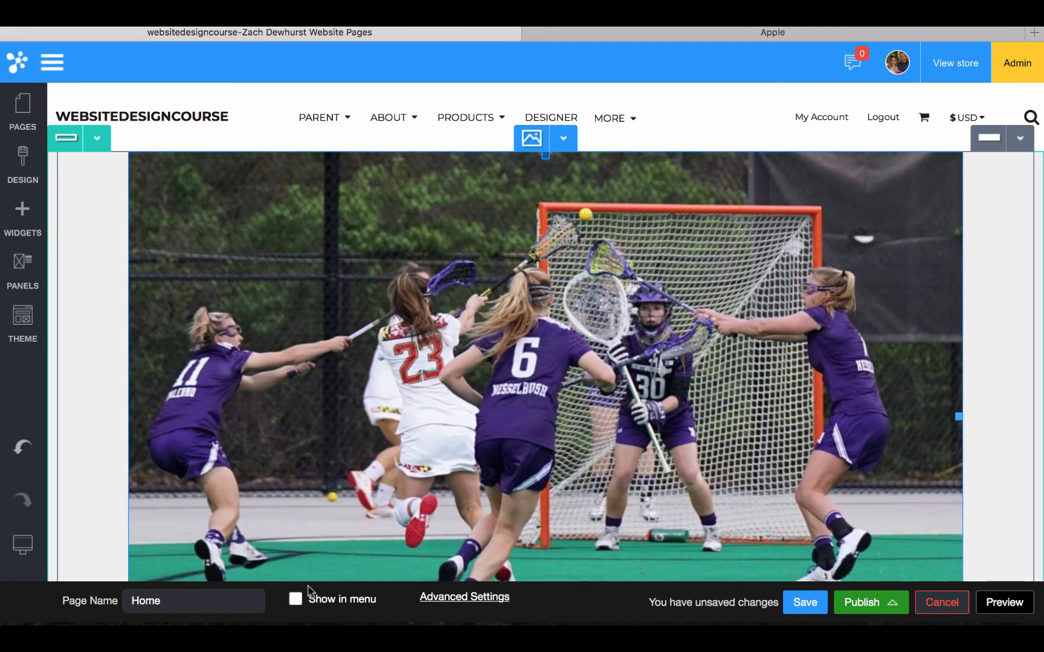
Check the Apple tab for reference, then bring up the Add Widgets panel in the editor
{"action": "left_click", "coordinate": [689, 35]}
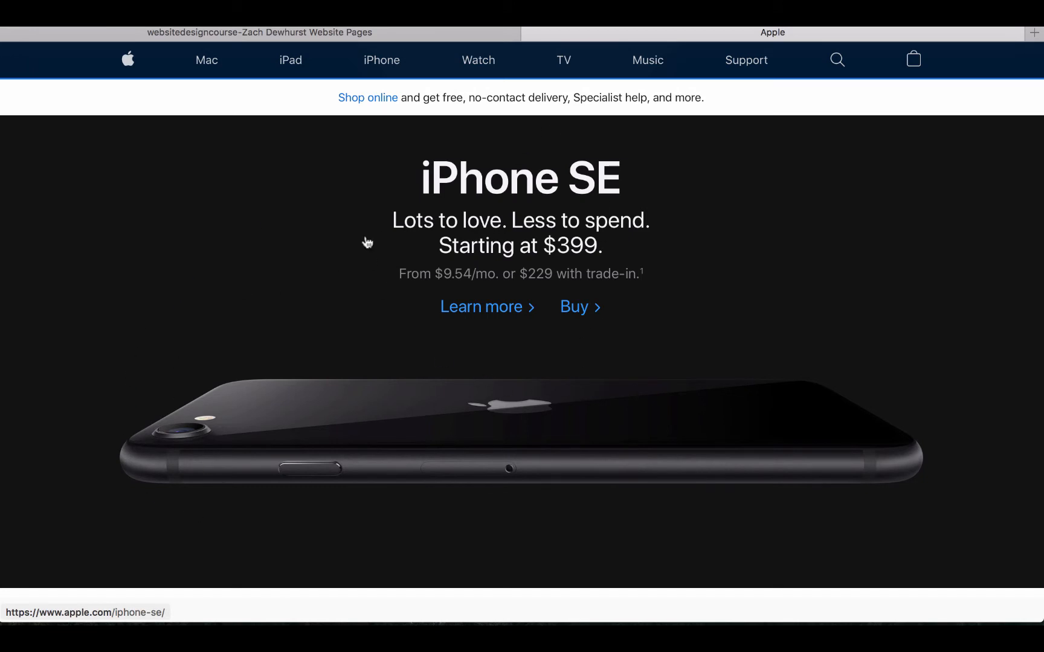
{"action": "left_click", "coordinate": [405, 30]}
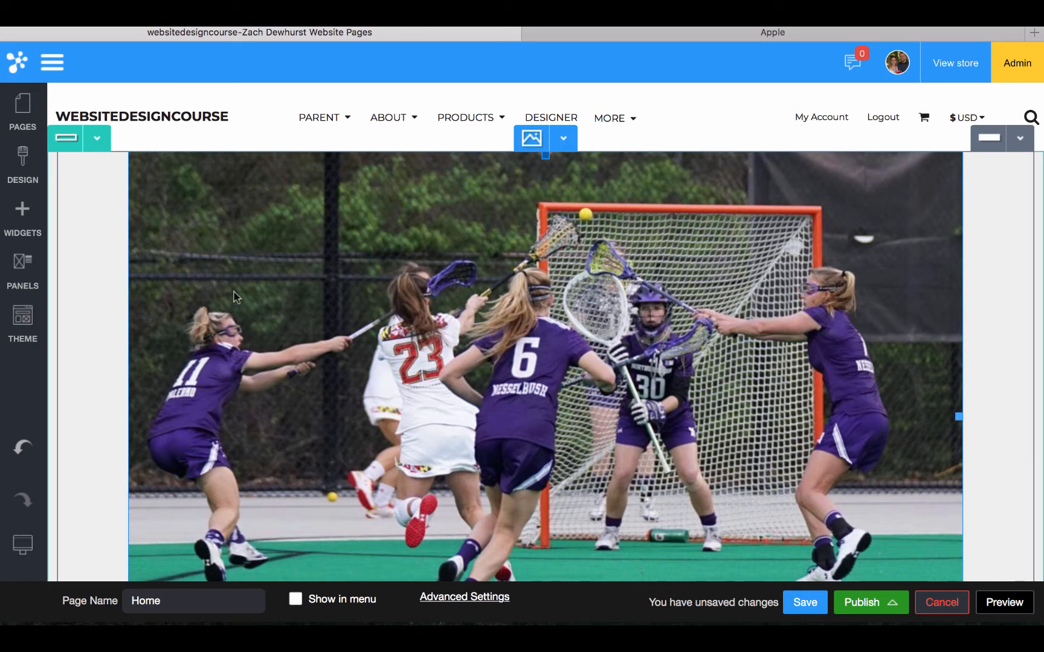
{"action": "left_click", "coordinate": [22, 215]}
{"action": "scroll", "coordinate": [180, 292], "scroll_direction": "up", "scroll_amount": 4}
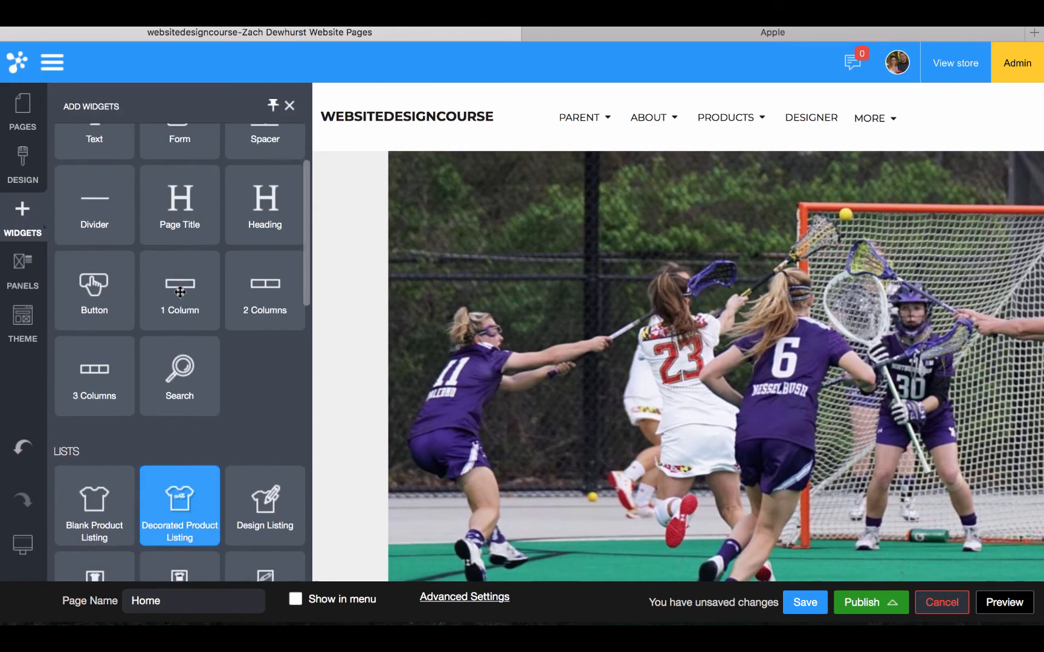
Add a trial Heading widget at the top of the page, then delete it
{"action": "scroll", "coordinate": [180, 293], "scroll_direction": "up", "scroll_amount": 3}
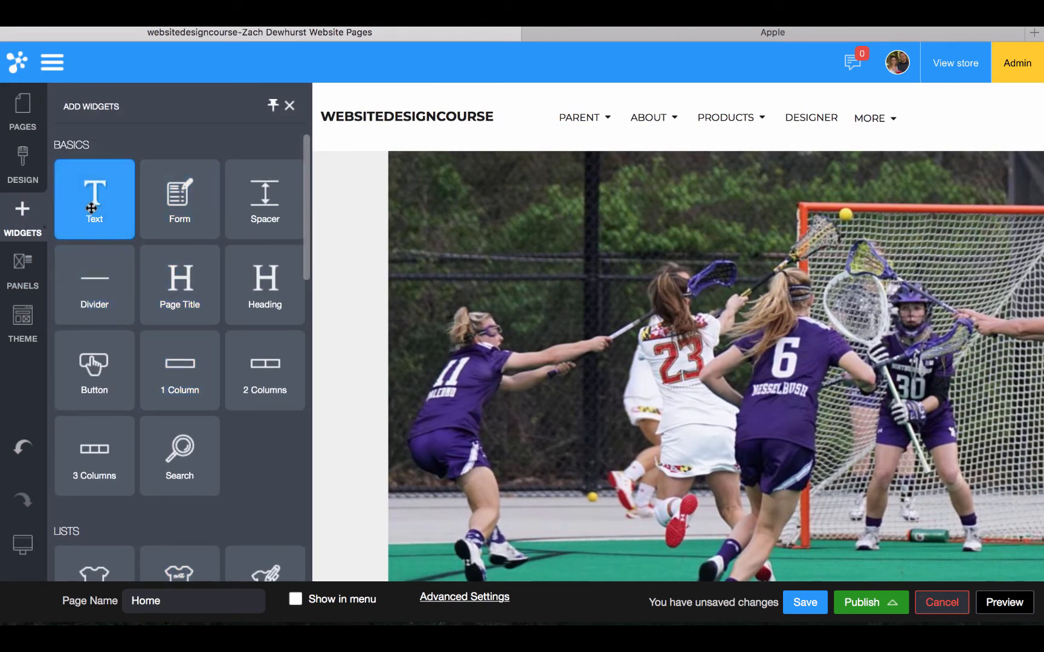
{"action": "left_click_drag", "start_coordinate": [269, 282], "coordinate": [455, 399]}
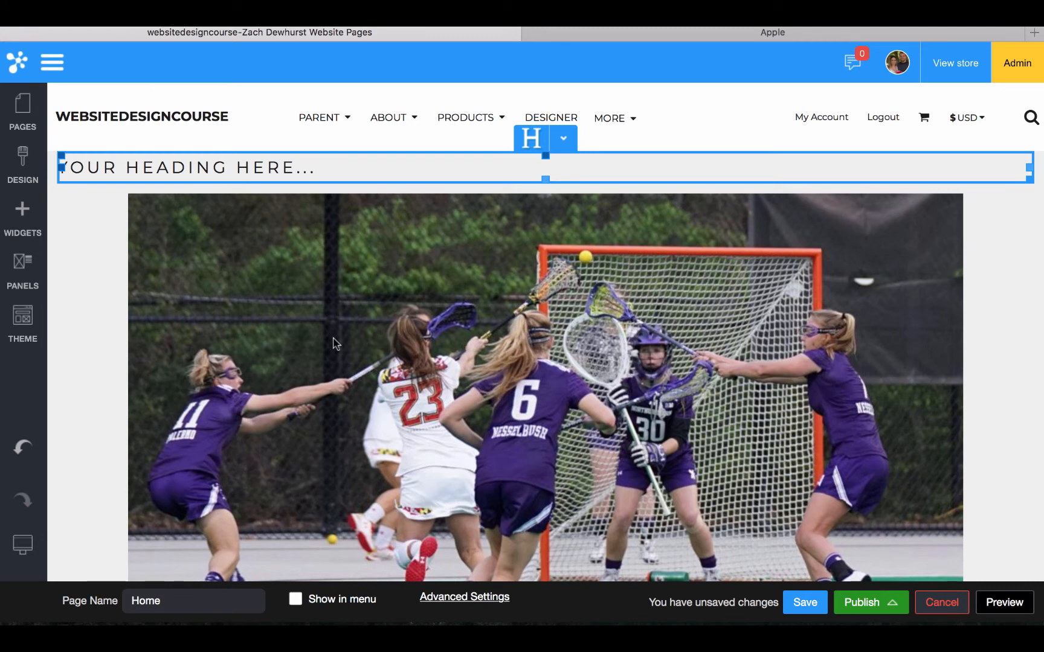
{"action": "left_click", "coordinate": [563, 138]}
{"action": "left_click", "coordinate": [568, 308]}
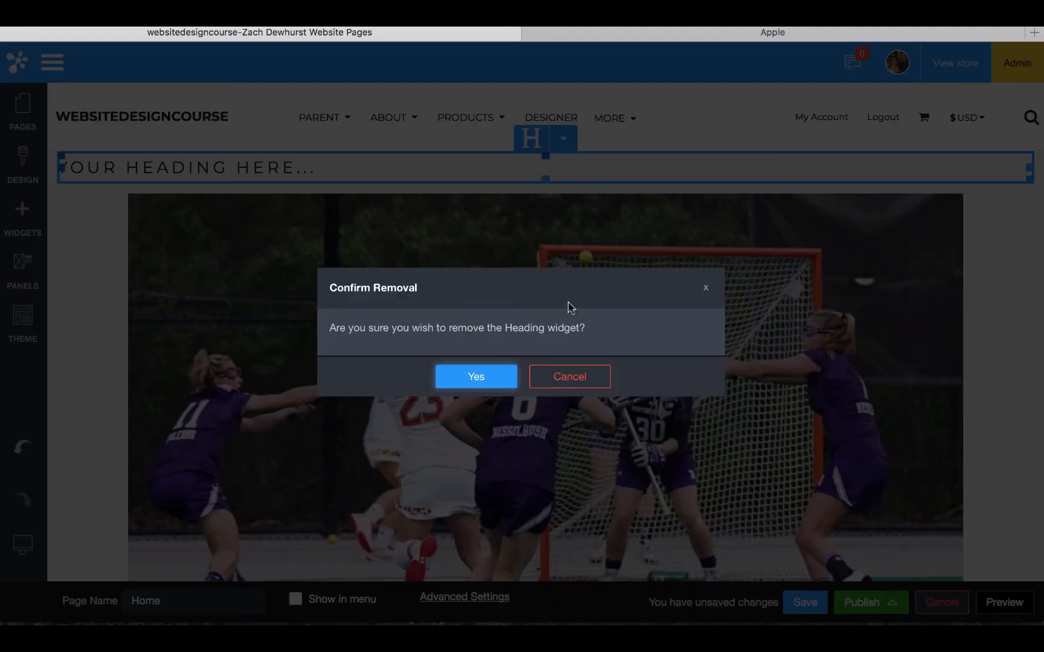
{"action": "left_click", "coordinate": [488, 378]}
Delete the lacrosse photo image widget, leaving an empty row
{"action": "left_click", "coordinate": [563, 137]}
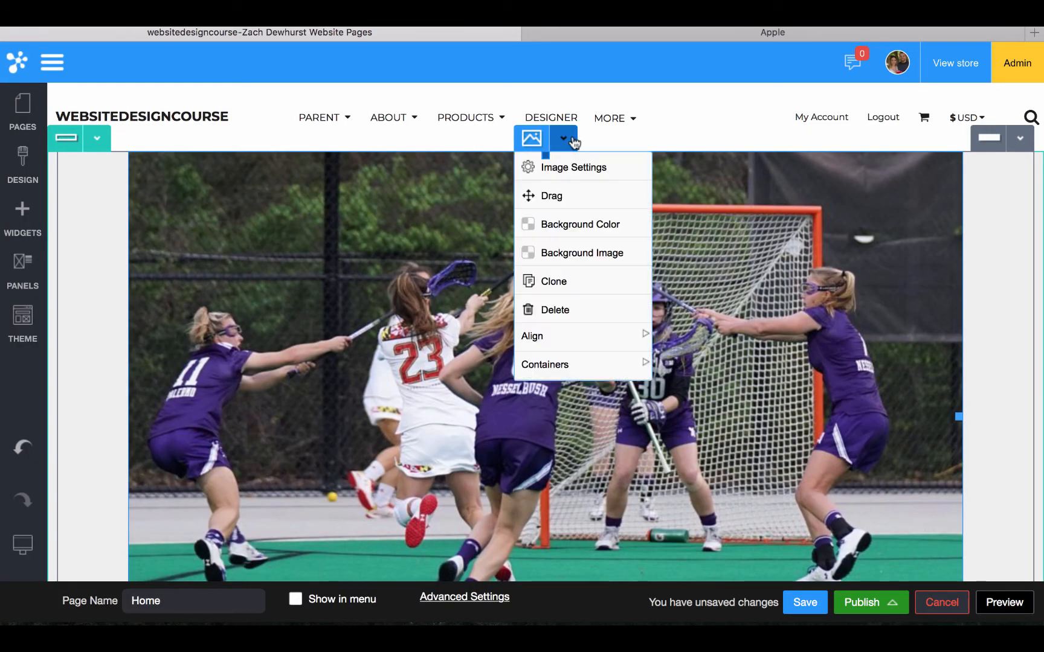
{"action": "left_click", "coordinate": [574, 309]}
{"action": "left_click", "coordinate": [474, 375]}
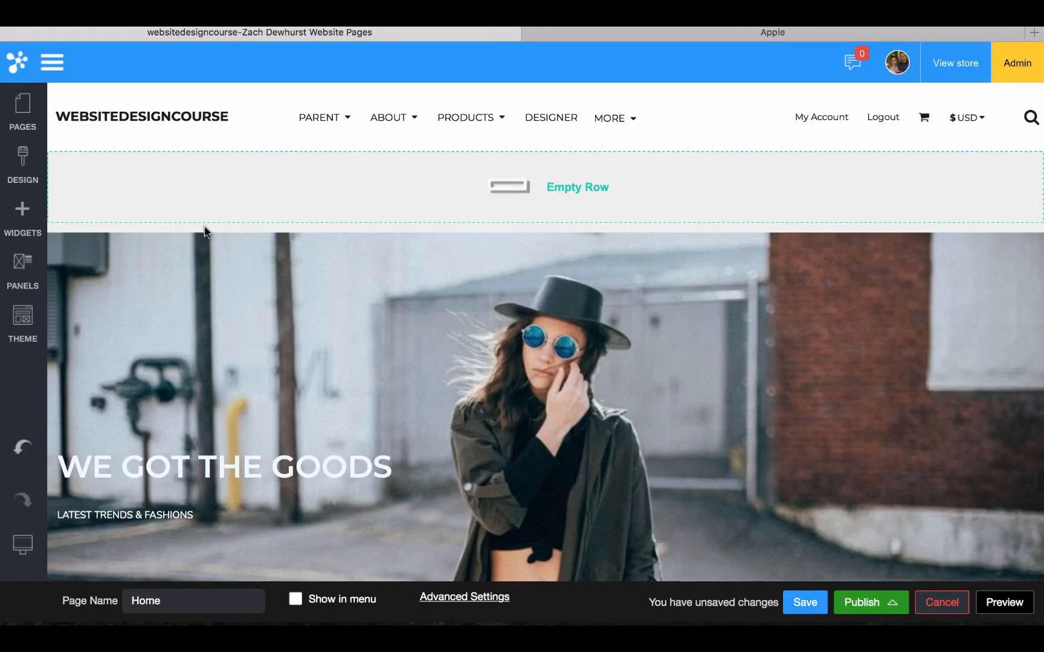
Open the empty row's Row Settings and expand BACKGROUND under Background Properties
{"action": "left_click", "coordinate": [96, 138]}
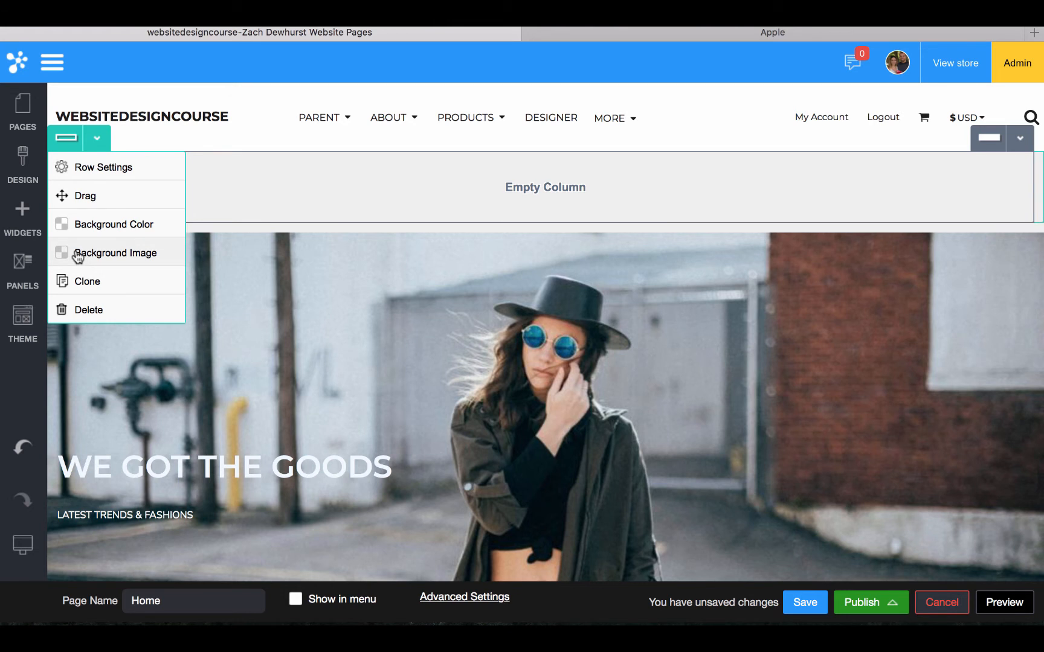
{"action": "left_click", "coordinate": [96, 139]}
{"action": "left_click", "coordinate": [97, 140]}
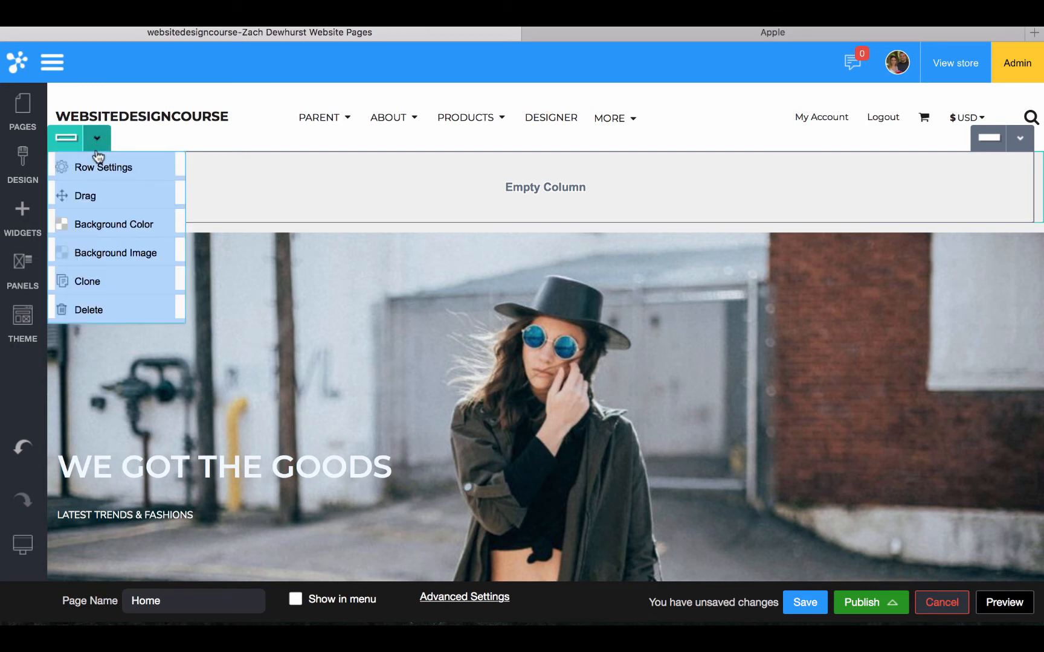
{"action": "left_click", "coordinate": [99, 166]}
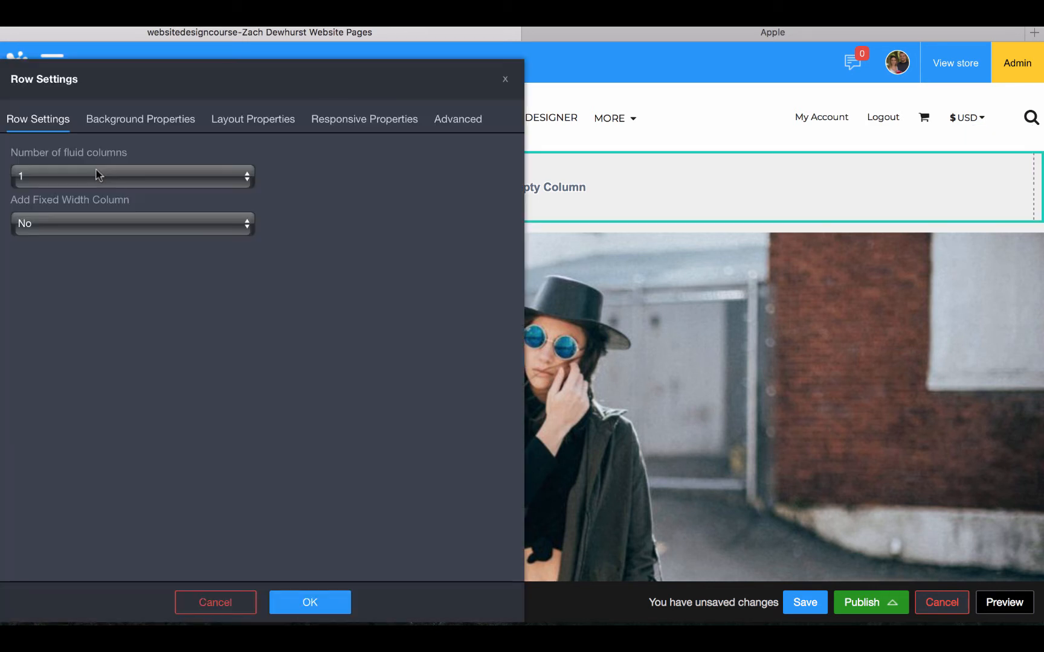
{"action": "left_click", "coordinate": [102, 117]}
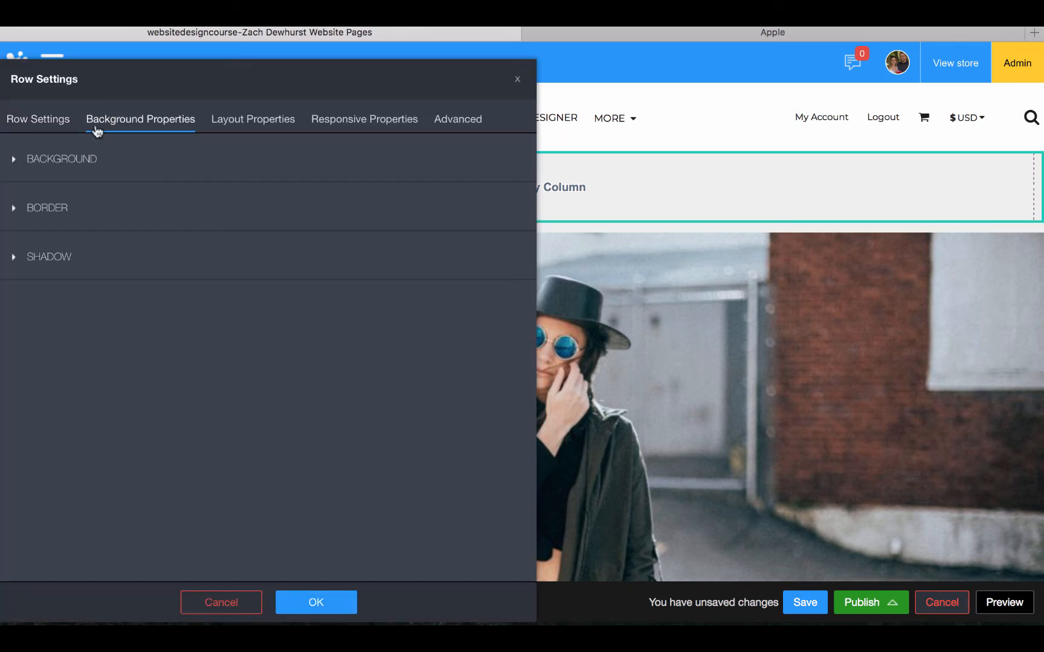
{"action": "left_click", "coordinate": [66, 168]}
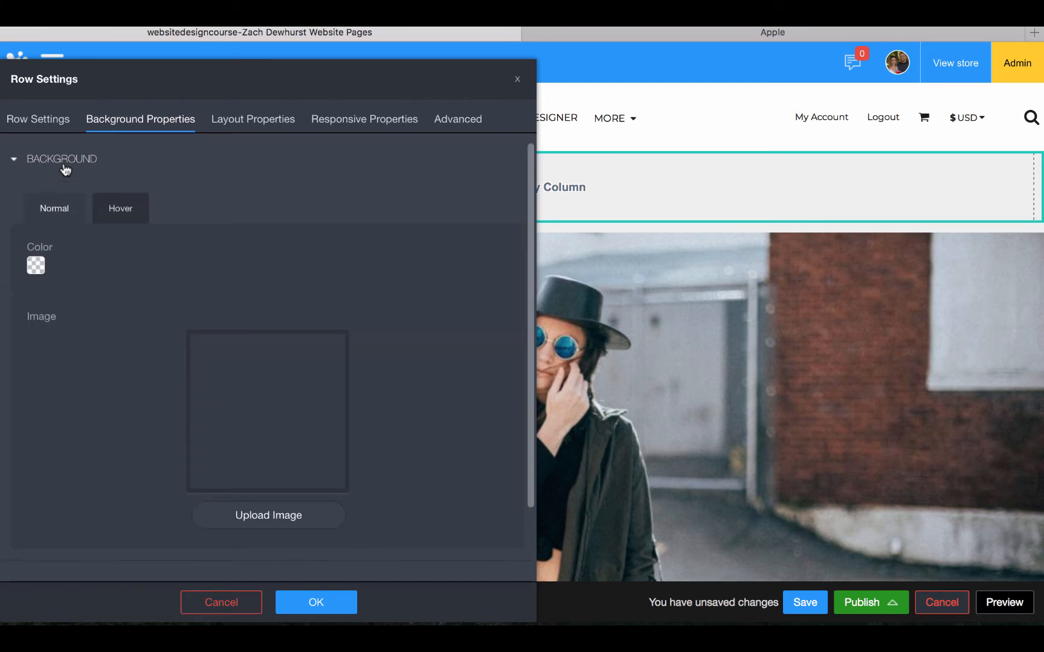
{"action": "scroll", "coordinate": [69, 276], "scroll_direction": "down", "scroll_amount": 2}
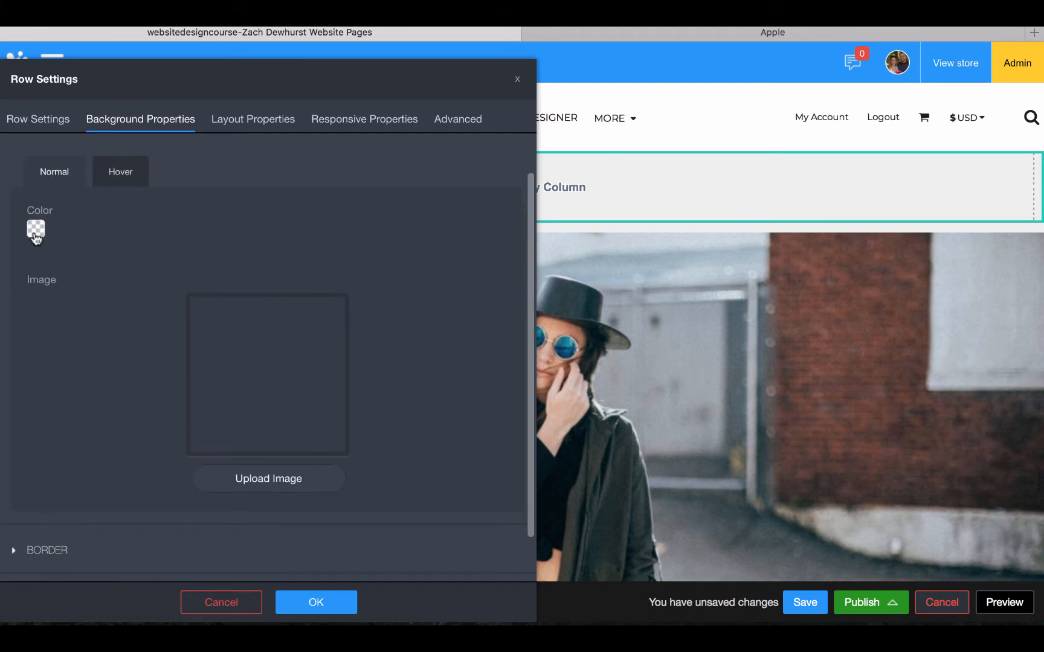
Set the row background colour to black, then remove the colour so it stays transparent
{"action": "left_click", "coordinate": [36, 228]}
{"action": "left_click", "coordinate": [118, 265]}
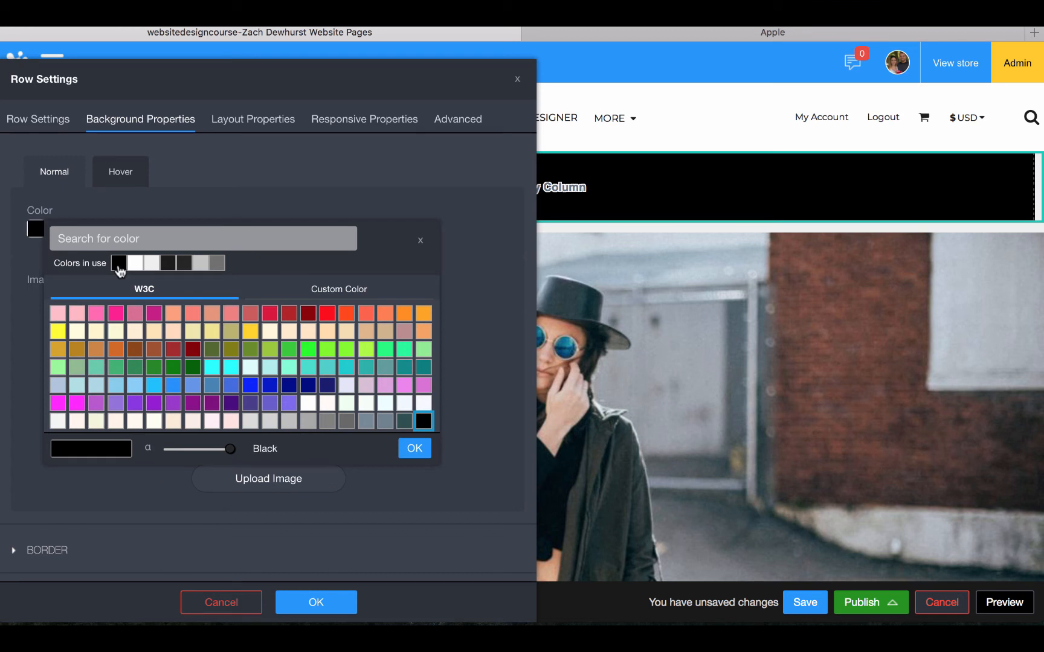
{"action": "left_click", "coordinate": [417, 450]}
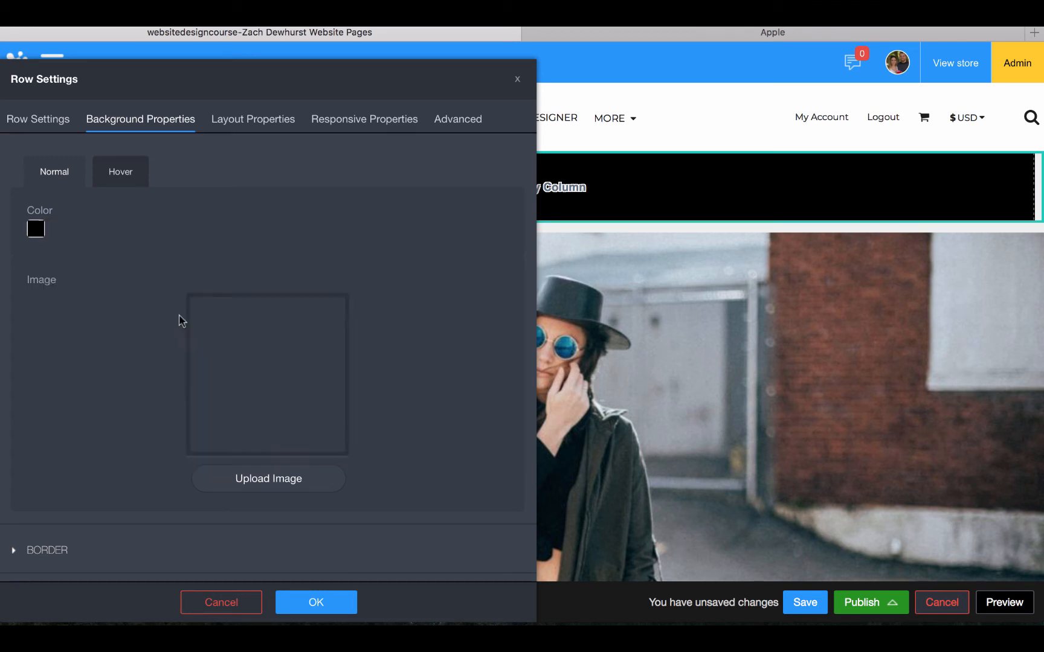
{"action": "left_click", "coordinate": [42, 238]}
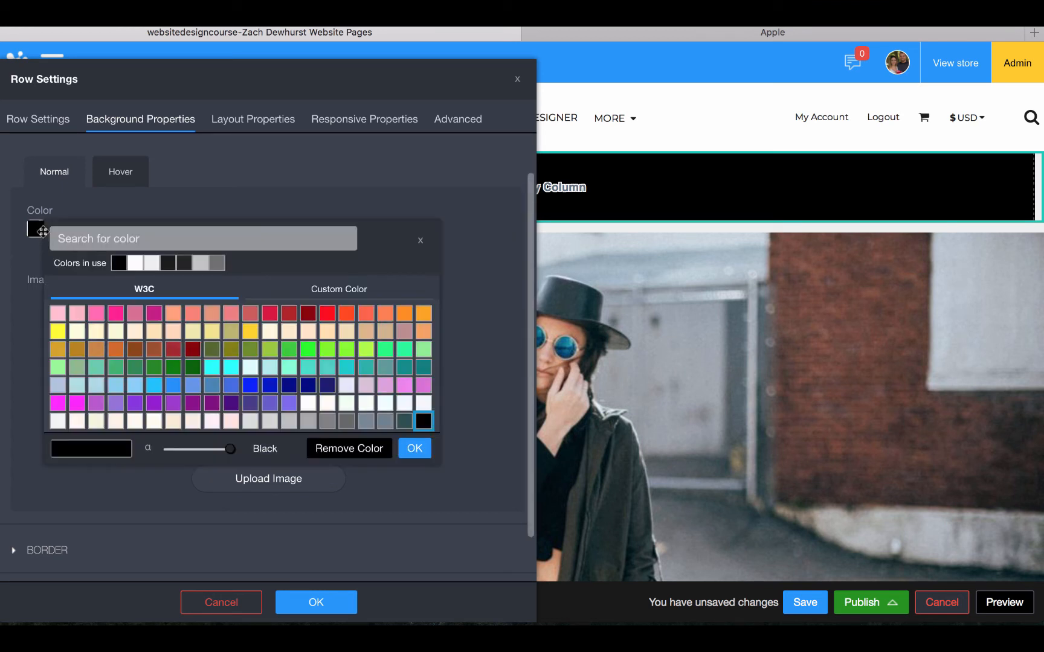
{"action": "left_click", "coordinate": [336, 446]}
{"action": "scroll", "coordinate": [192, 445], "scroll_direction": "down", "scroll_amount": 1}
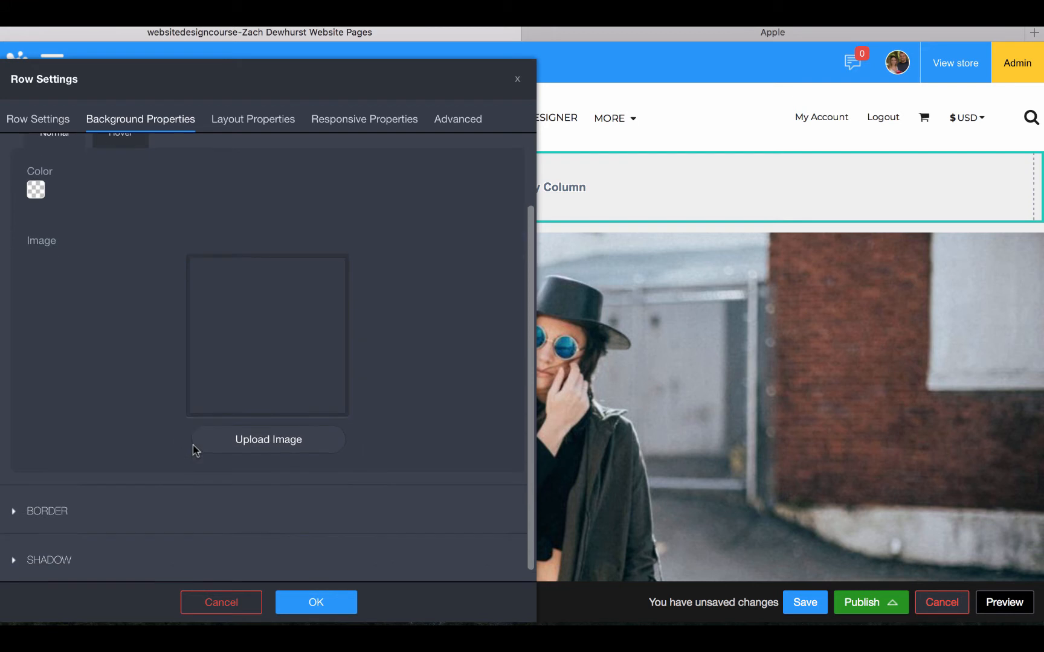
Set the lacrosse picture from Theme Images as the empty row's background image
{"action": "left_click", "coordinate": [280, 446]}
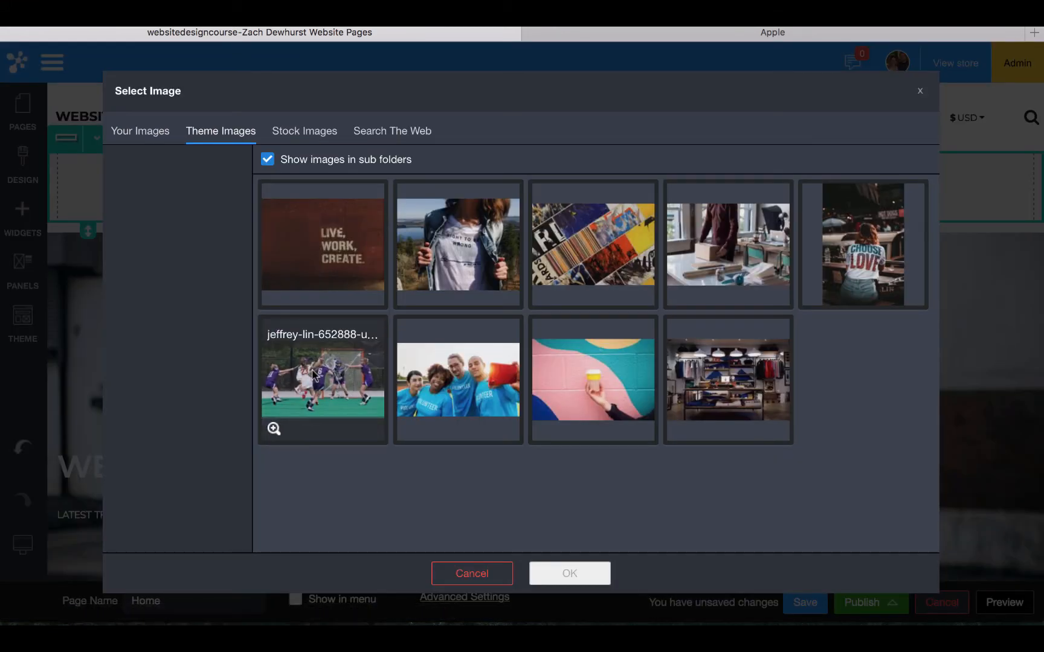
{"action": "left_click", "coordinate": [280, 444]}
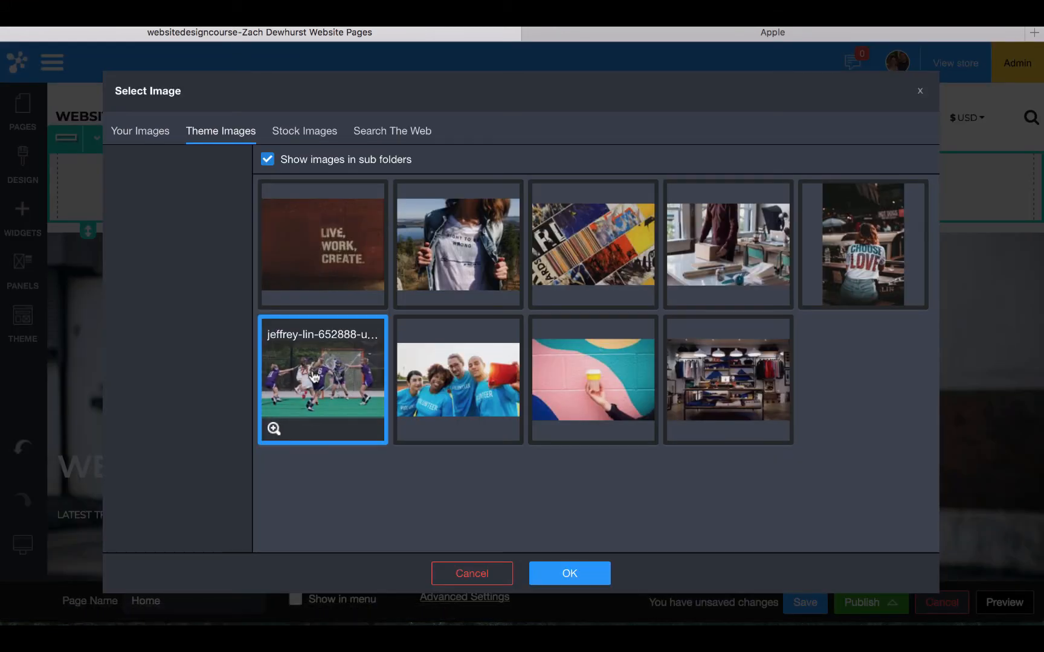
{"action": "left_click", "coordinate": [569, 575]}
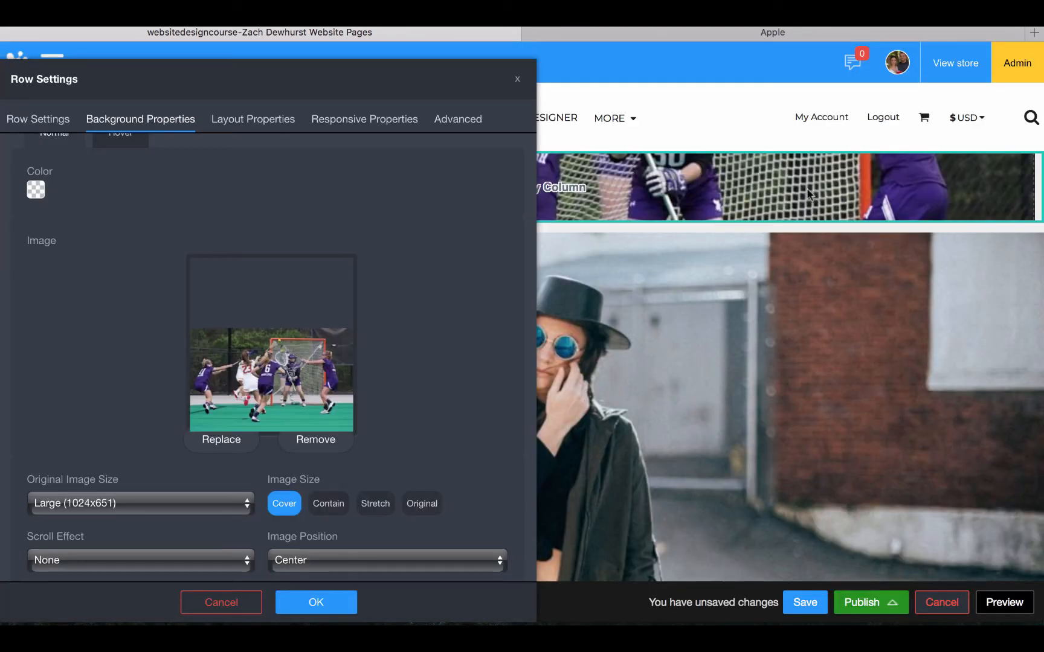
{"action": "left_click", "coordinate": [316, 602]}
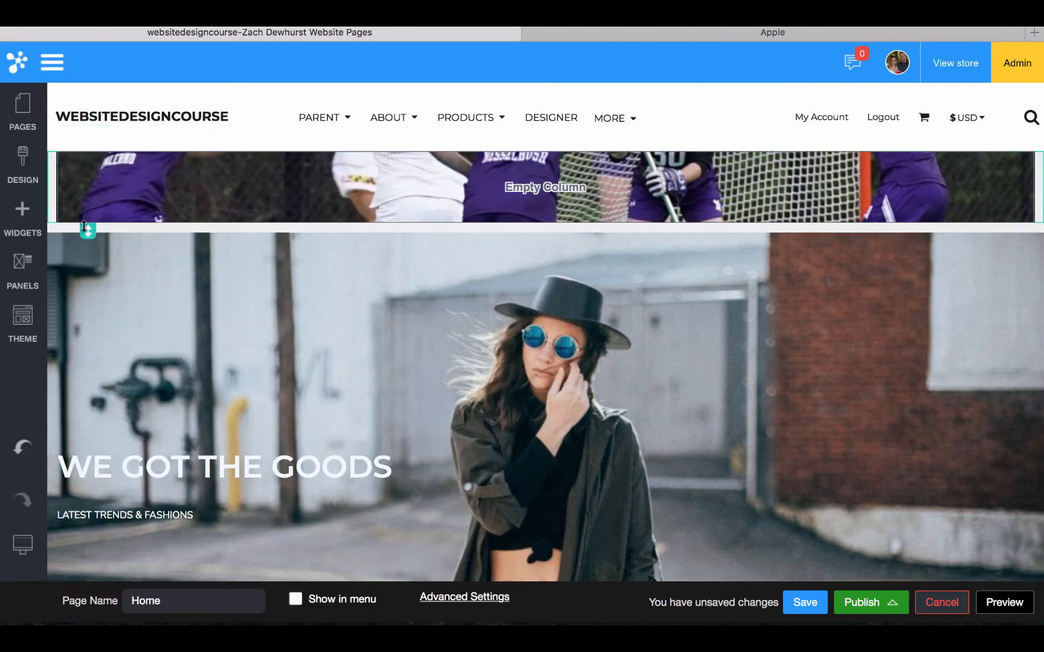
Make the lacrosse row taller and drop a Heading widget over it
{"action": "left_click_drag", "start_coordinate": [86, 226], "coordinate": [85, 402]}
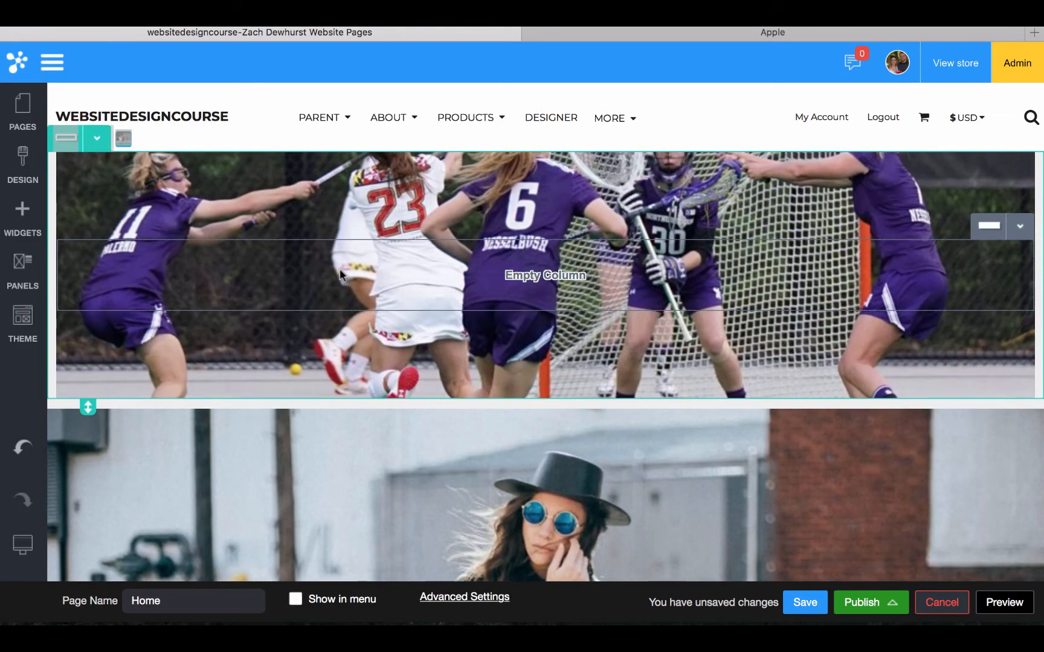
{"action": "left_click", "coordinate": [22, 214]}
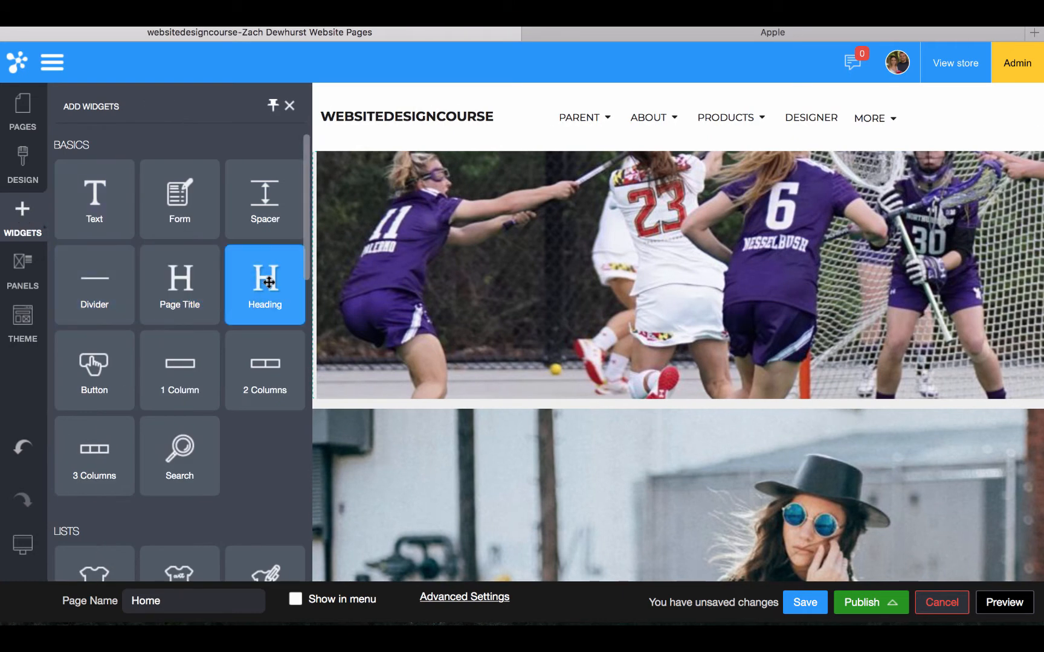
{"action": "left_click_drag", "start_coordinate": [266, 282], "coordinate": [433, 277]}
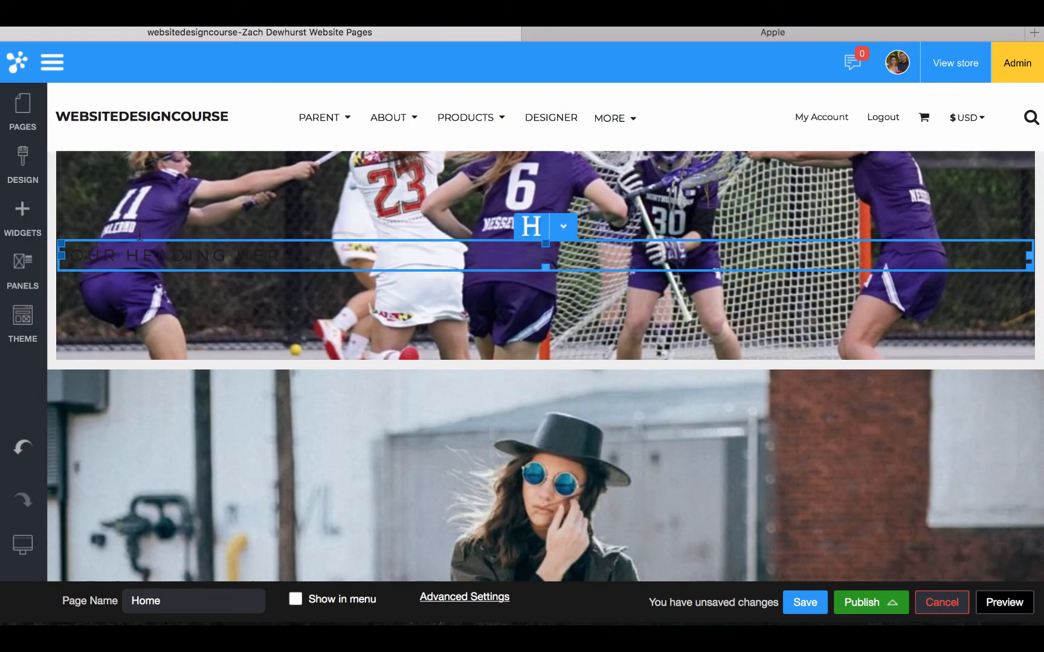
{"action": "left_click", "coordinate": [139, 193]}
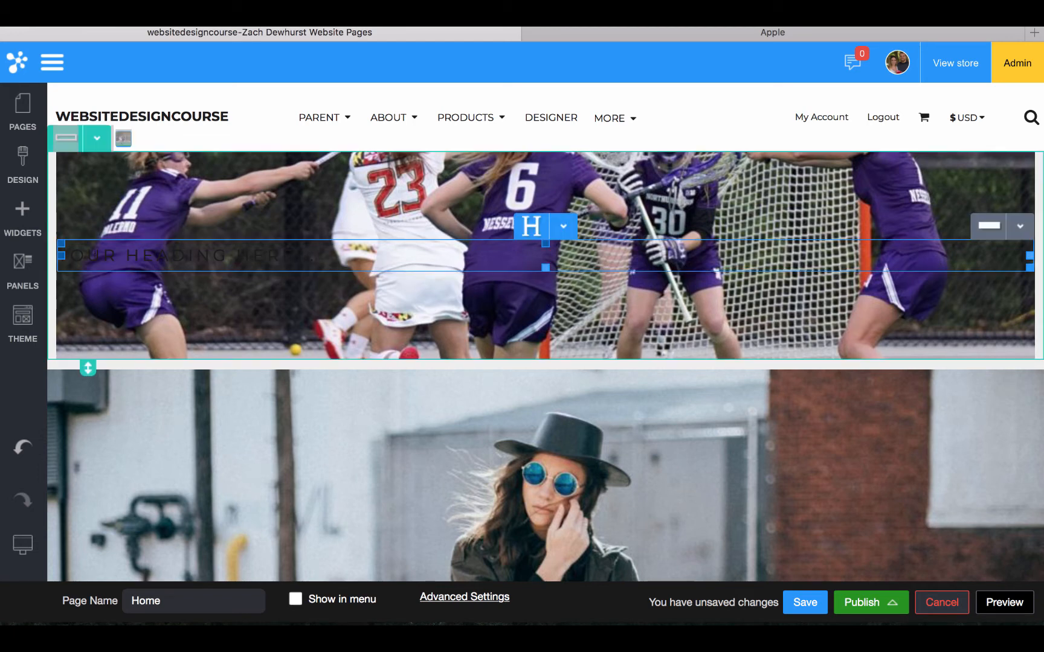
{"action": "left_click", "coordinate": [97, 139]}
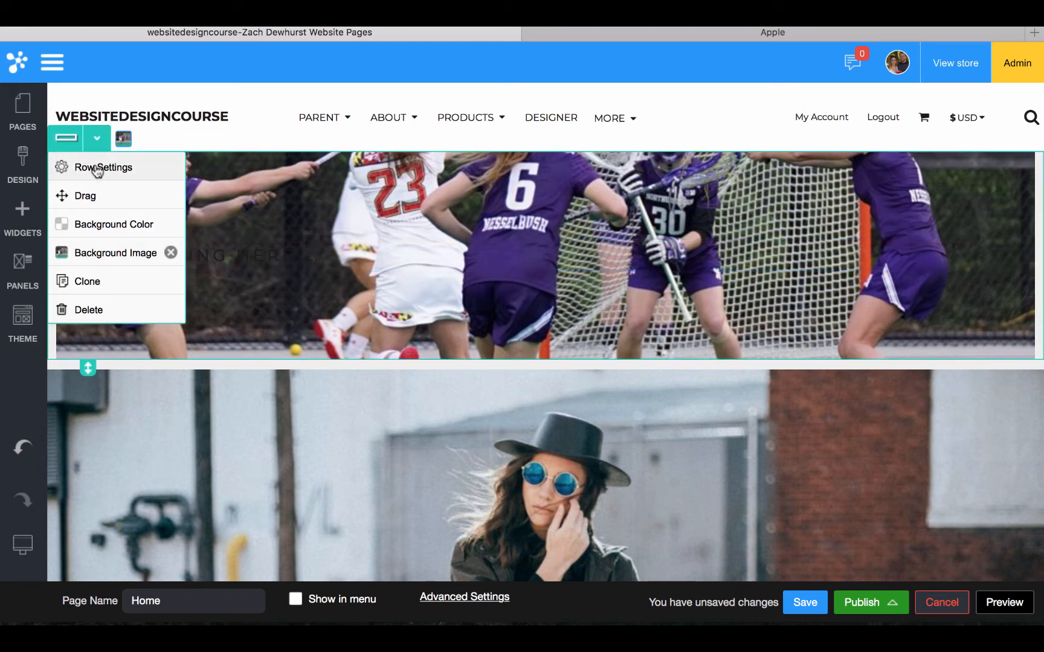
{"action": "left_click", "coordinate": [96, 170]}
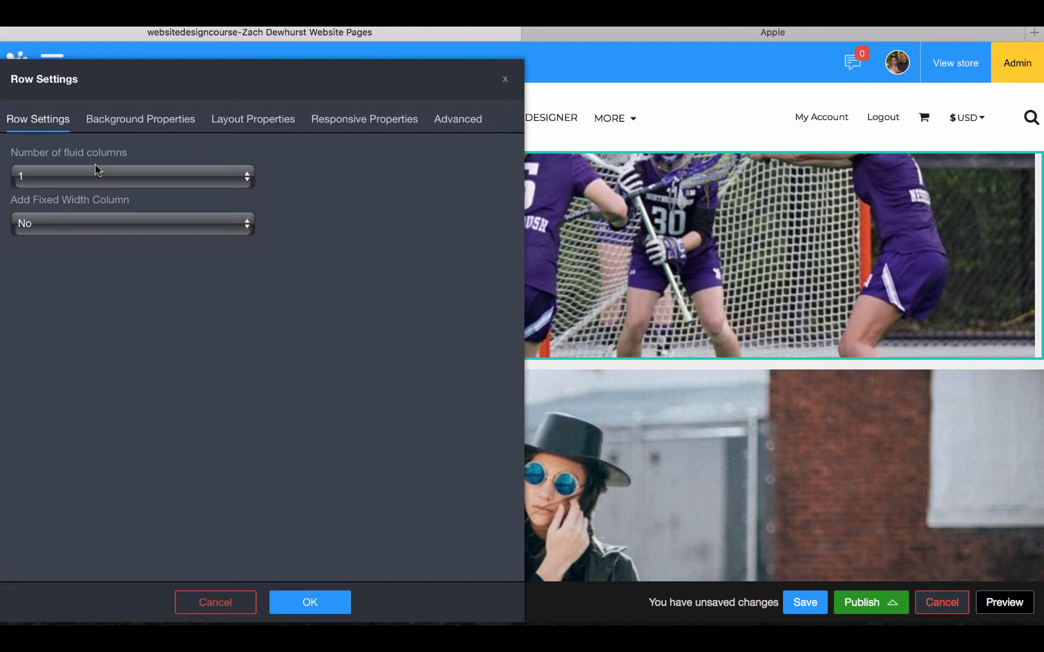
{"action": "left_click", "coordinate": [113, 121]}
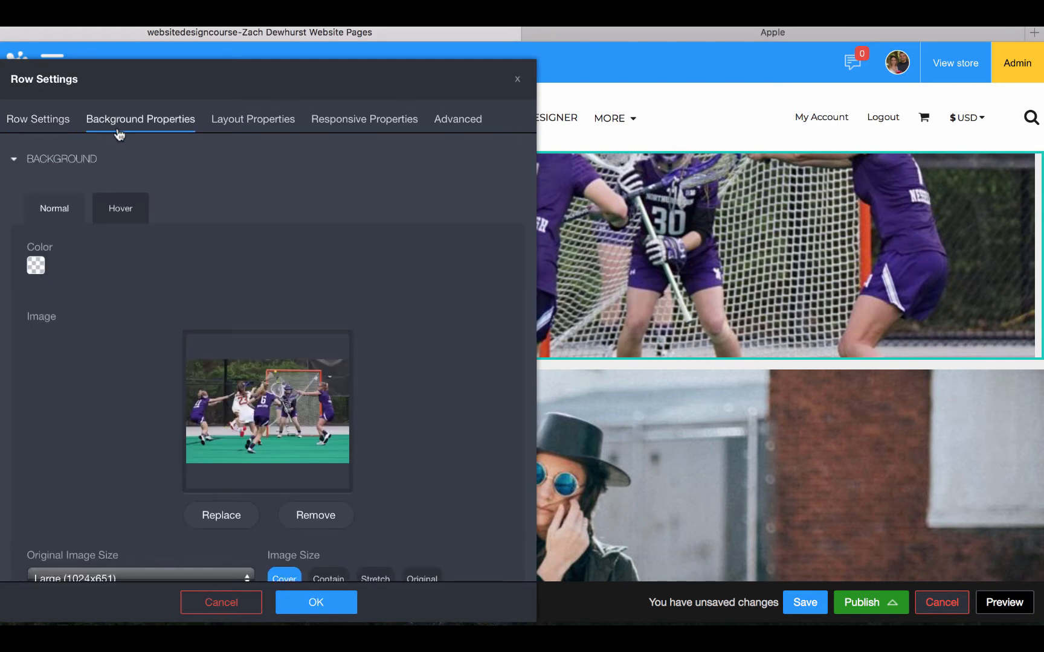
{"action": "scroll", "coordinate": [134, 250], "scroll_direction": "down", "scroll_amount": 5}
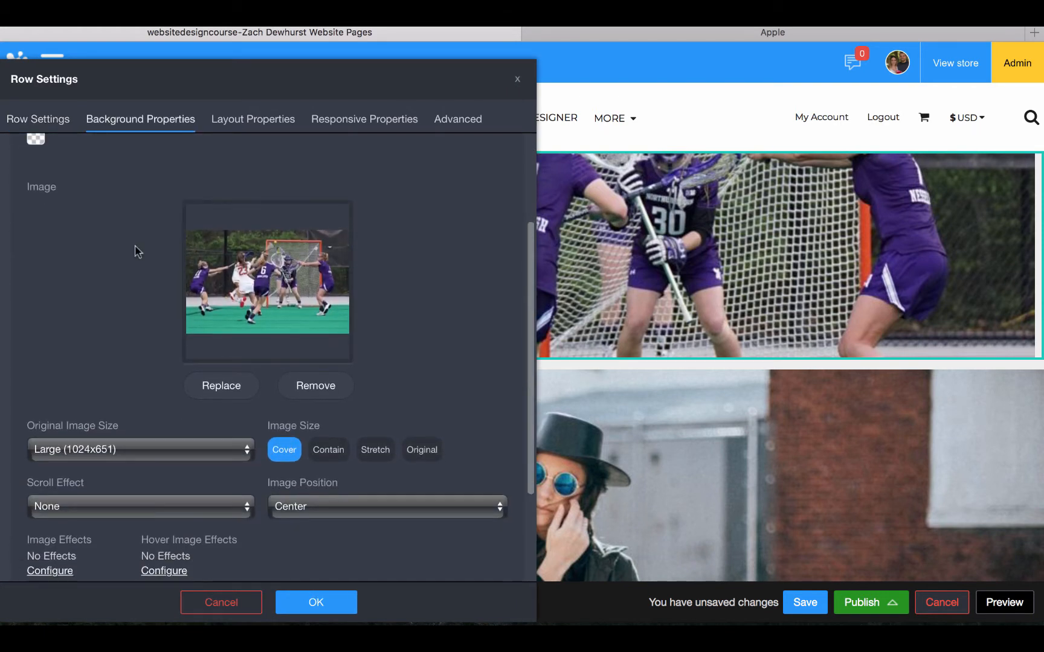
{"action": "scroll", "coordinate": [139, 251], "scroll_direction": "up", "scroll_amount": 3}
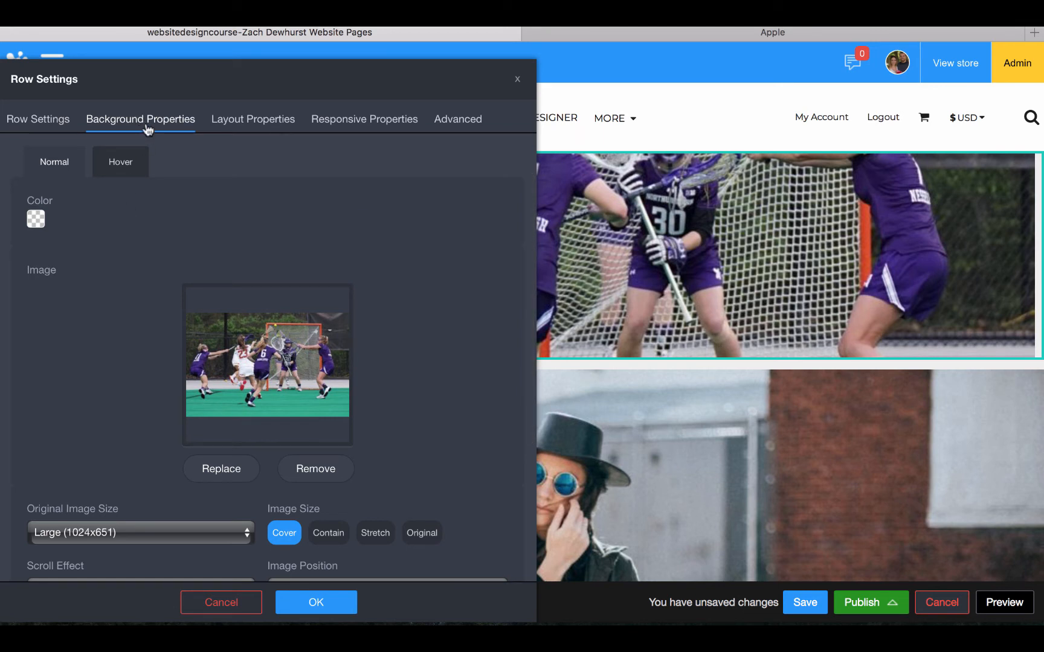
{"action": "left_click", "coordinate": [311, 601]}
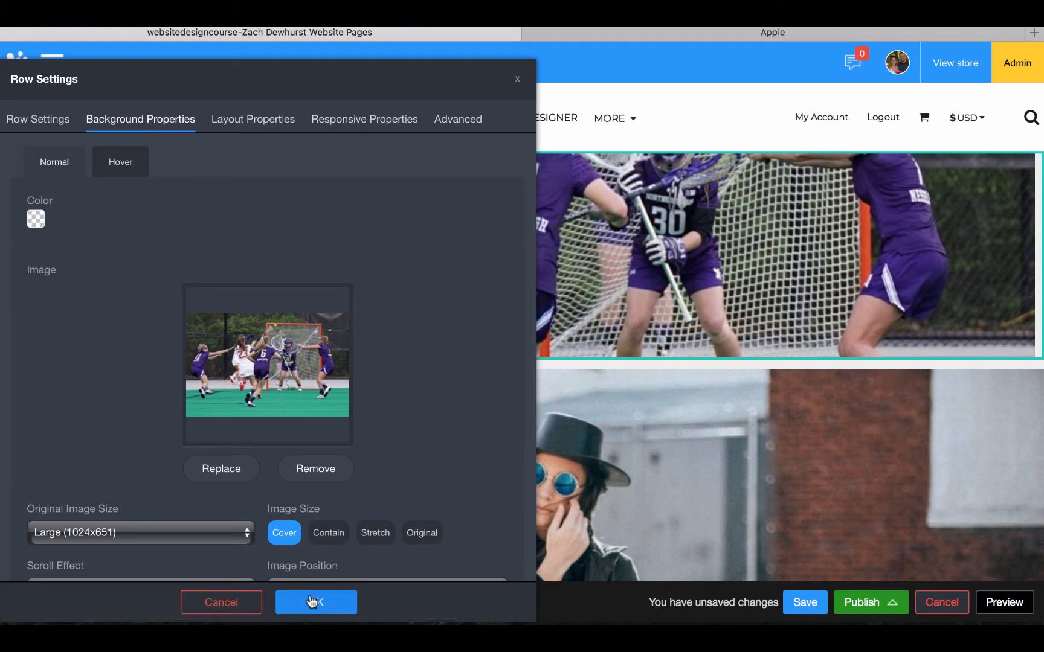
{"action": "scroll", "coordinate": [270, 411], "scroll_direction": "down", "scroll_amount": 5}
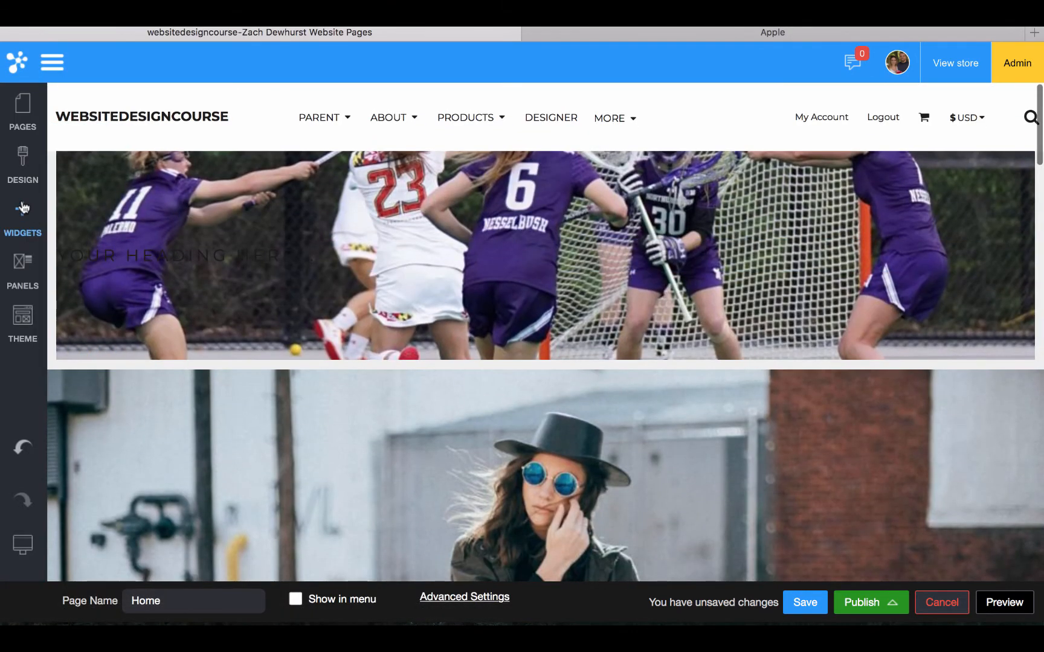
Drag a Heading widget just below the lacrosse background row, showing 'YOUR HEADING HERE...'
{"action": "left_click", "coordinate": [23, 208]}
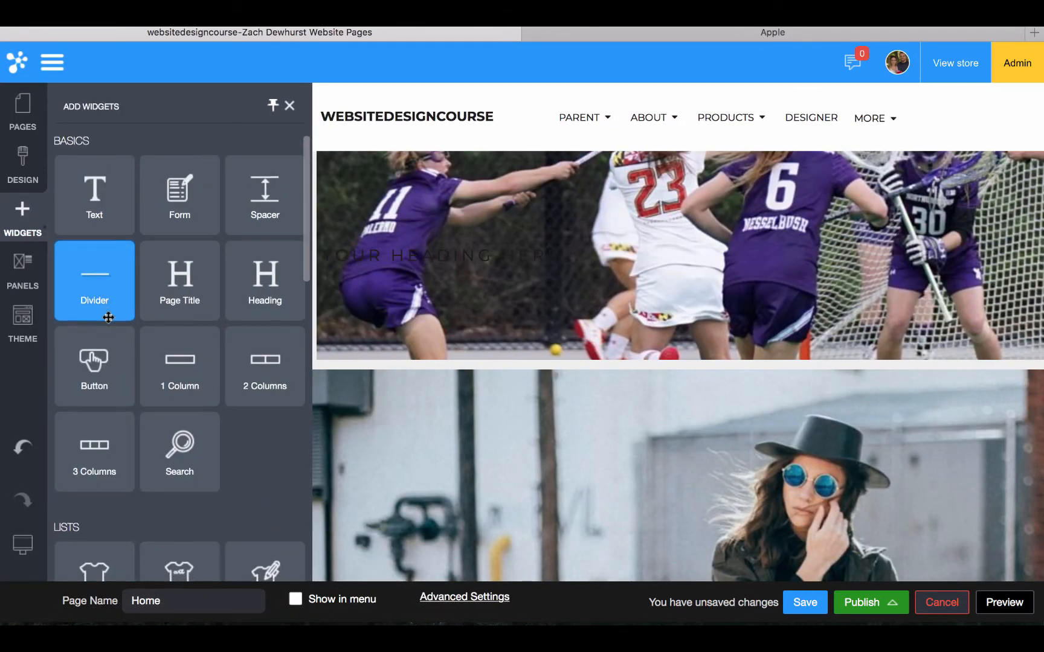
{"action": "scroll", "coordinate": [109, 315], "scroll_direction": "down", "scroll_amount": 4}
{"action": "scroll", "coordinate": [111, 321], "scroll_direction": "up", "scroll_amount": 3}
{"action": "scroll", "coordinate": [111, 321], "scroll_direction": "down", "scroll_amount": 6}
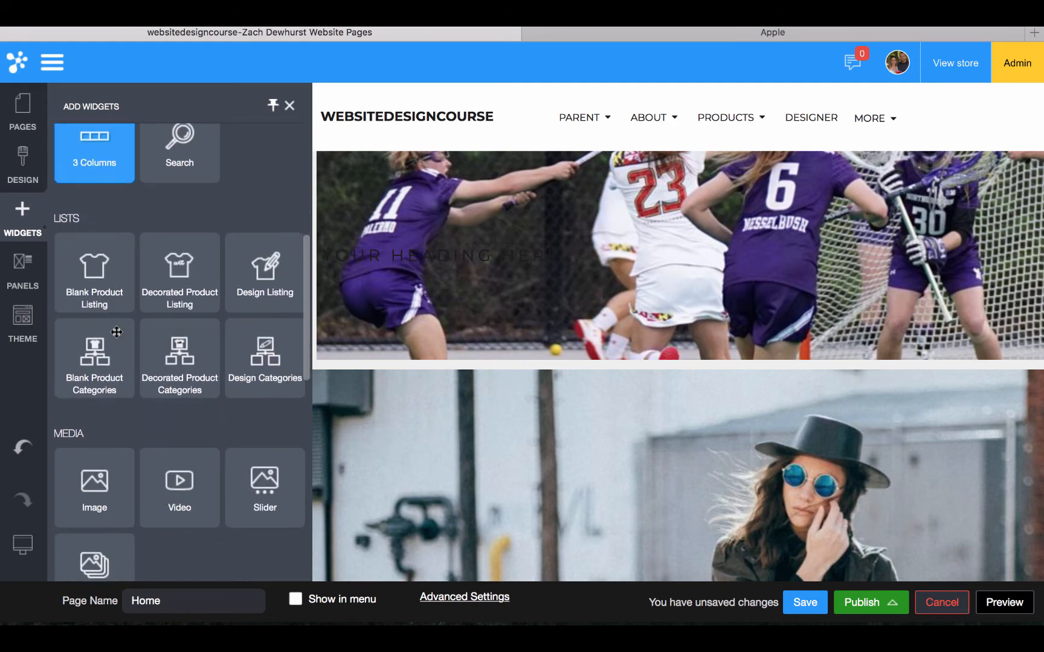
{"action": "scroll", "coordinate": [116, 331], "scroll_direction": "up", "scroll_amount": 6}
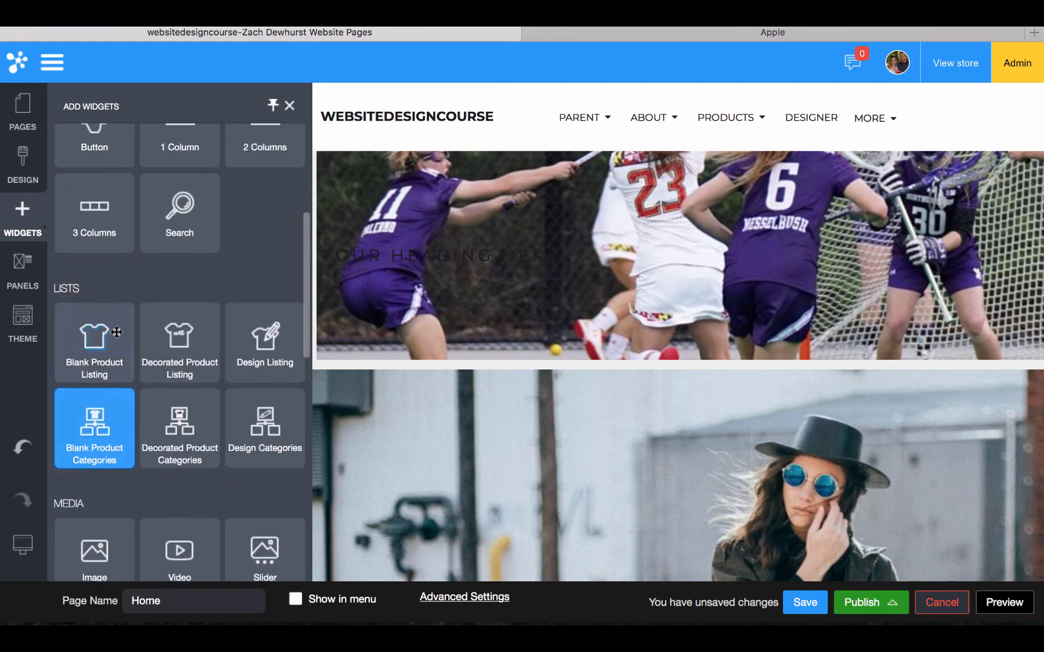
{"action": "left_click_drag", "start_coordinate": [245, 225], "coordinate": [394, 359]}
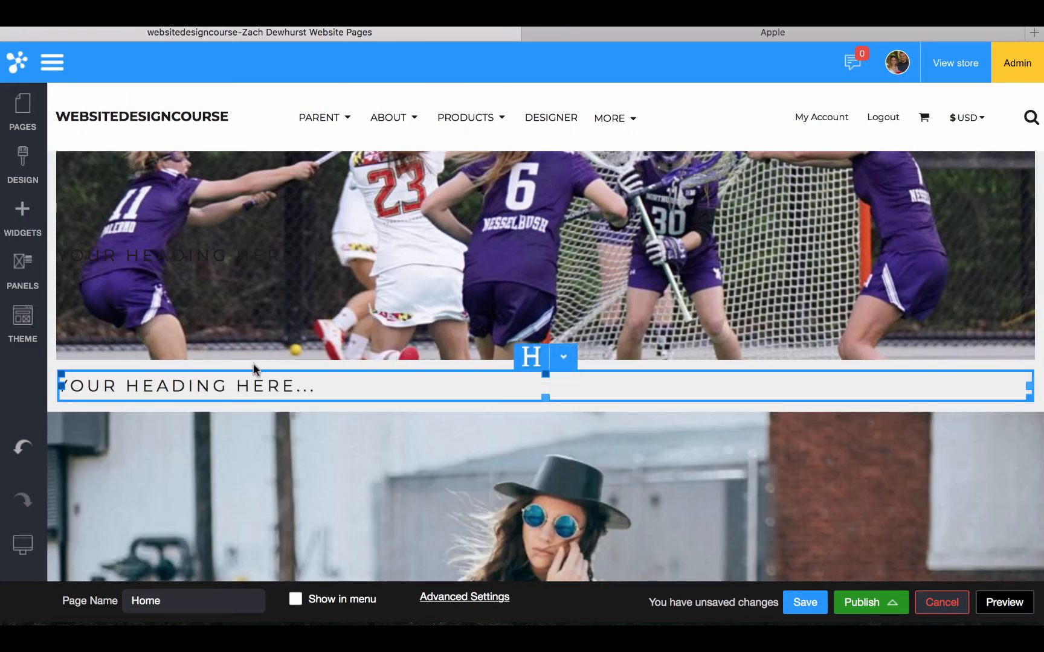
{"action": "left_click", "coordinate": [562, 358]}
{"action": "left_click", "coordinate": [560, 386]}
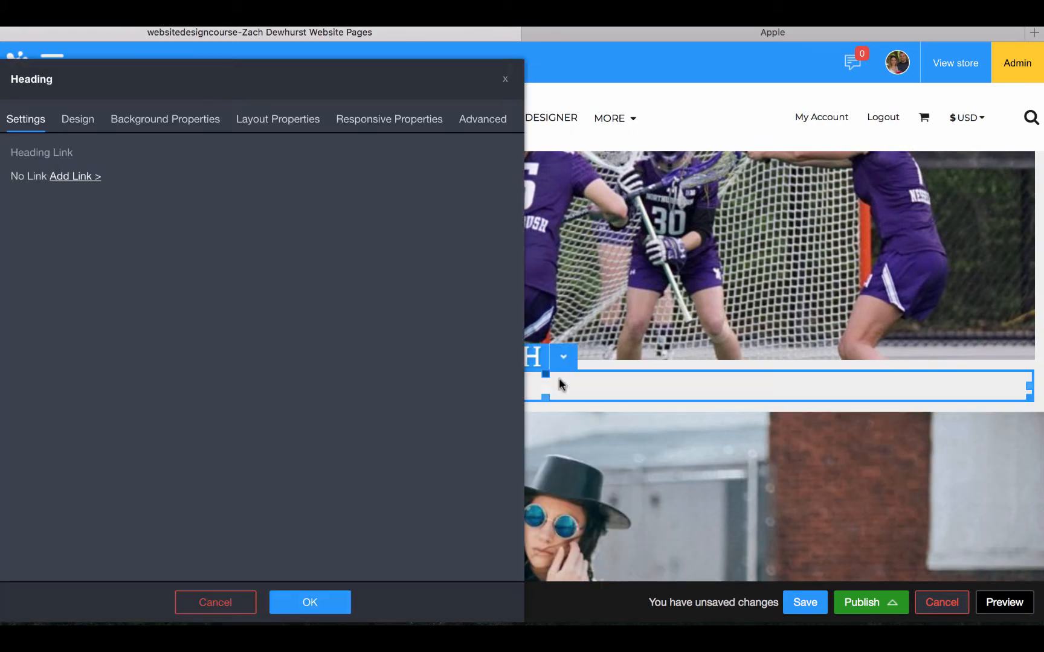
{"action": "left_click", "coordinate": [145, 121]}
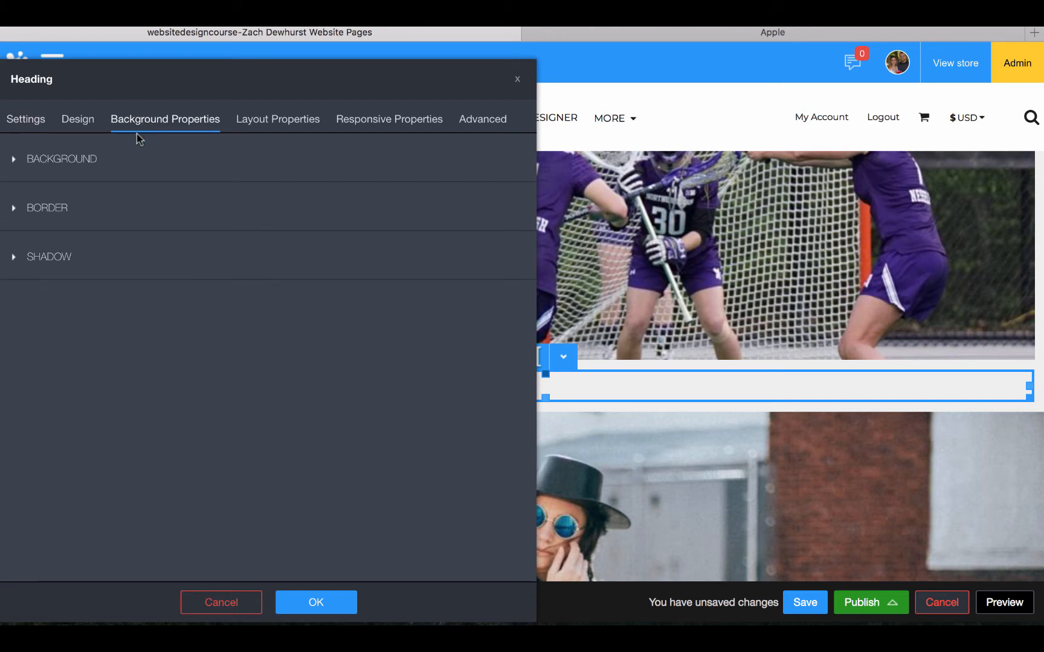
{"action": "left_click", "coordinate": [62, 159]}
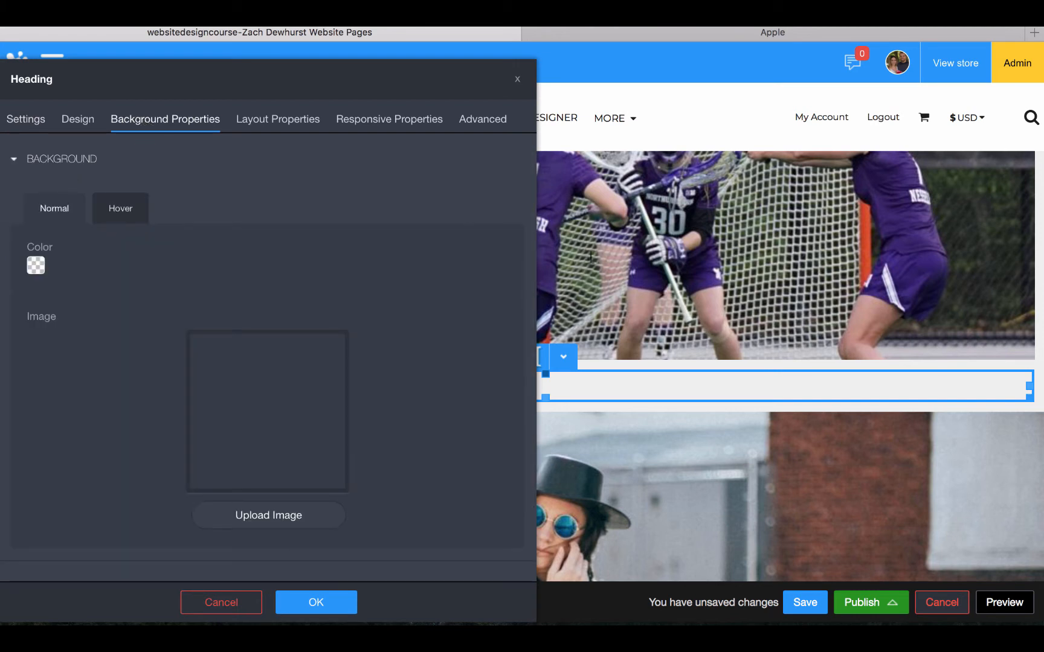
{"action": "scroll", "coordinate": [194, 201], "scroll_direction": "down", "scroll_amount": 3}
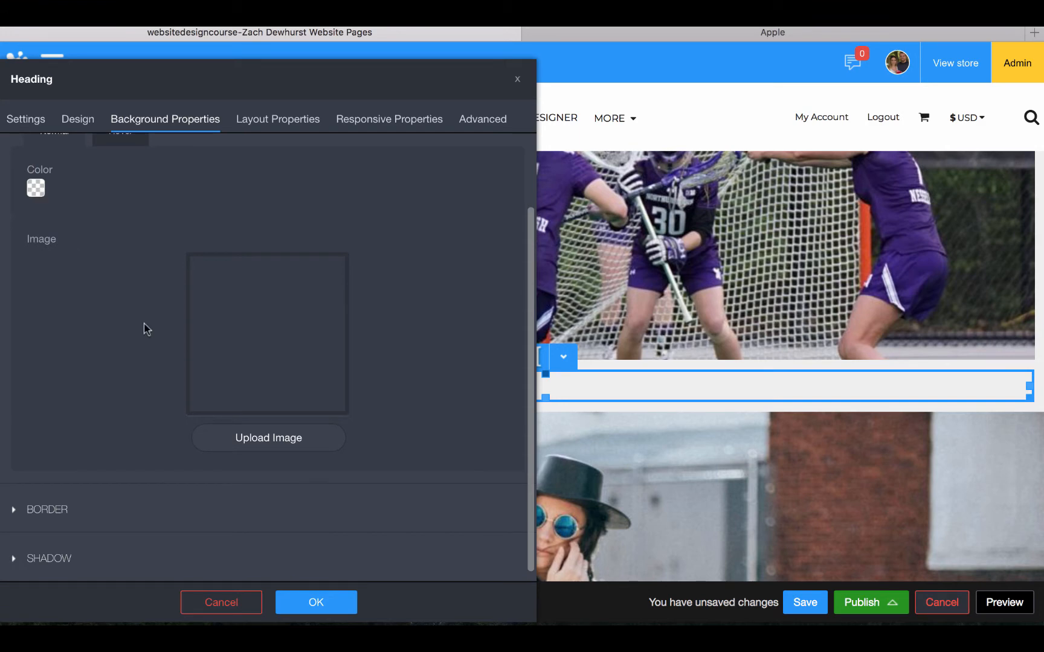
{"action": "left_click", "coordinate": [321, 602]}
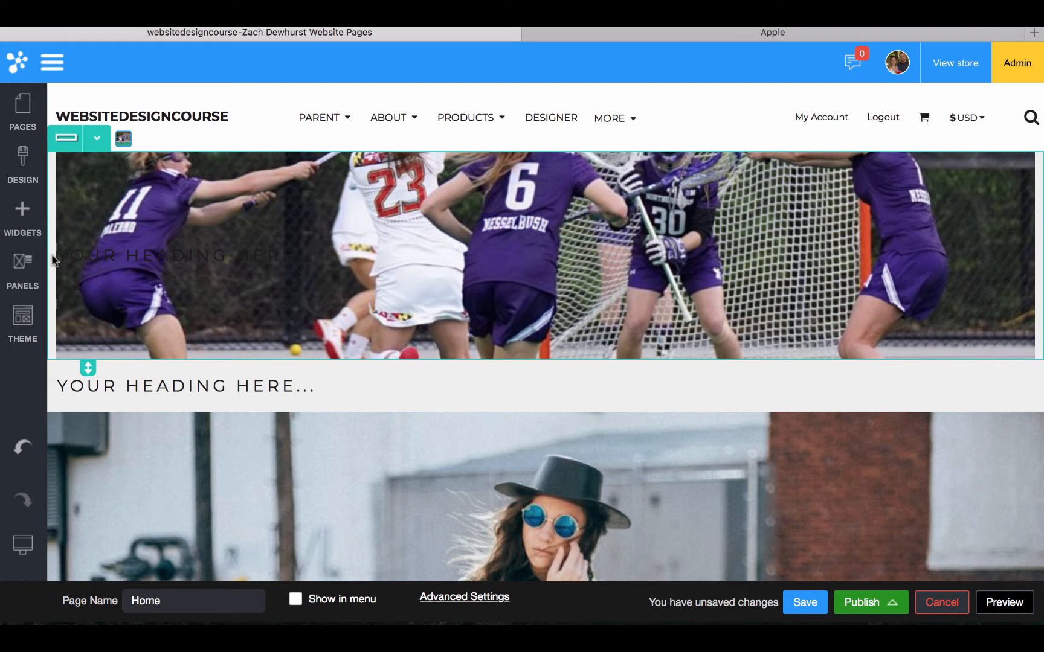
Review the lacrosse row's background image options in Row Settings, then close with OK
{"action": "mouse_move", "coordinate": [129, 261]}
{"action": "left_click", "coordinate": [96, 138]}
{"action": "left_click", "coordinate": [94, 169]}
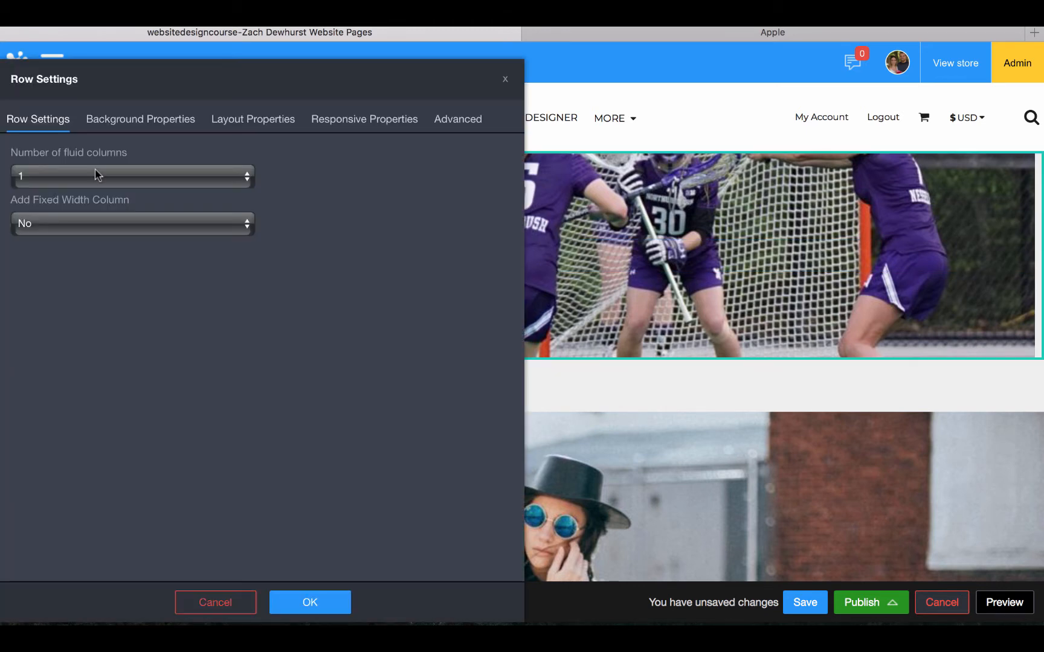
{"action": "left_click", "coordinate": [125, 121]}
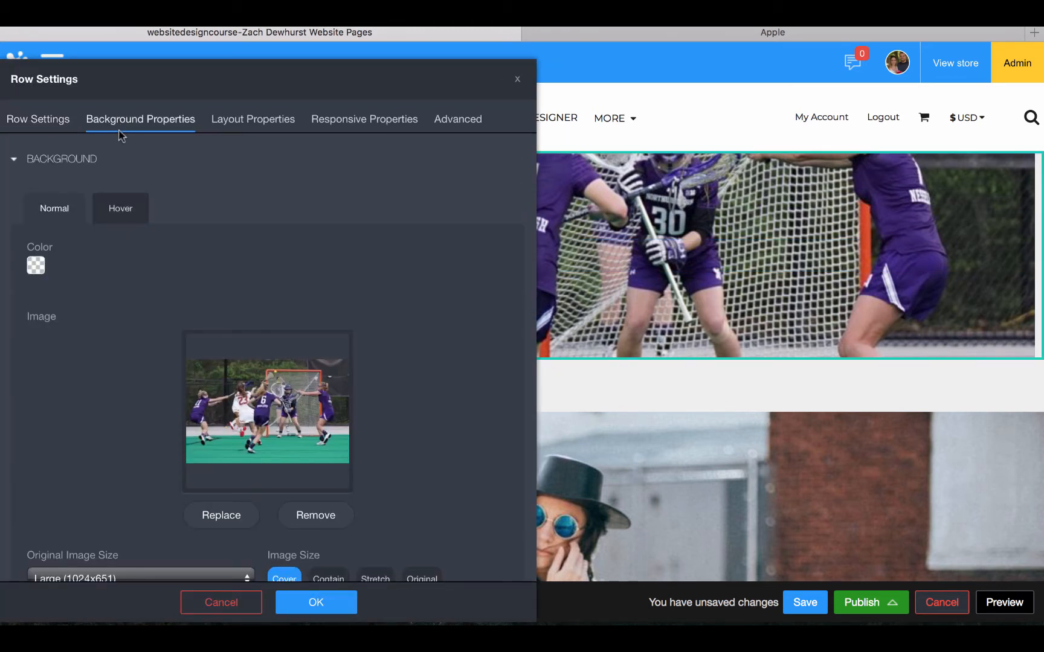
{"action": "scroll", "coordinate": [98, 282], "scroll_direction": "down", "scroll_amount": 3}
{"action": "scroll", "coordinate": [96, 282], "scroll_direction": "down", "scroll_amount": 2}
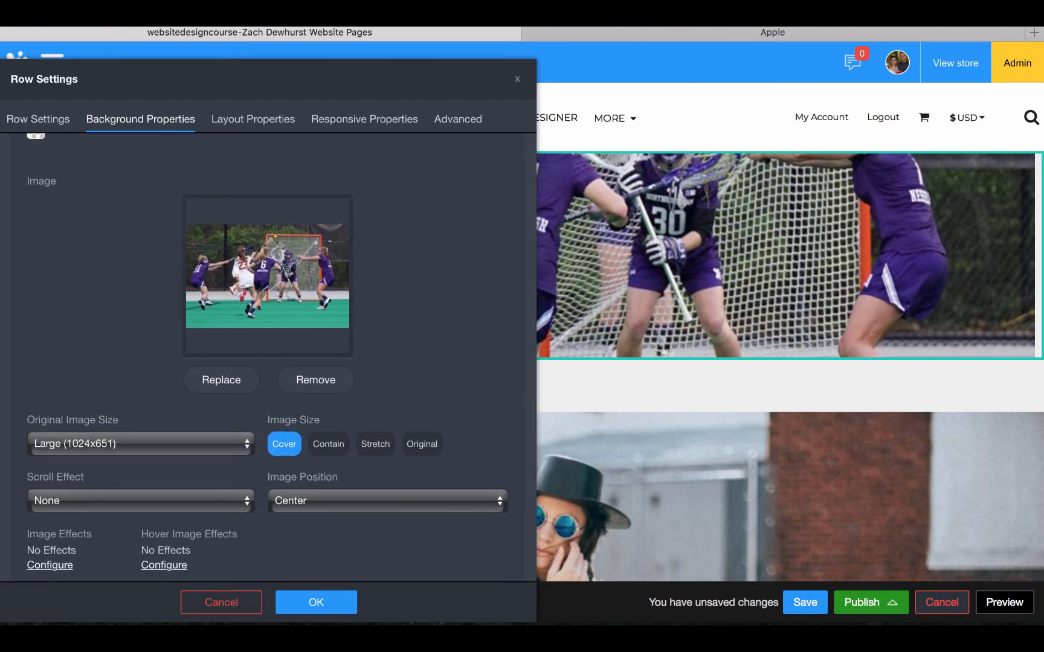
{"action": "scroll", "coordinate": [738, 245], "scroll_direction": "up", "scroll_amount": 2}
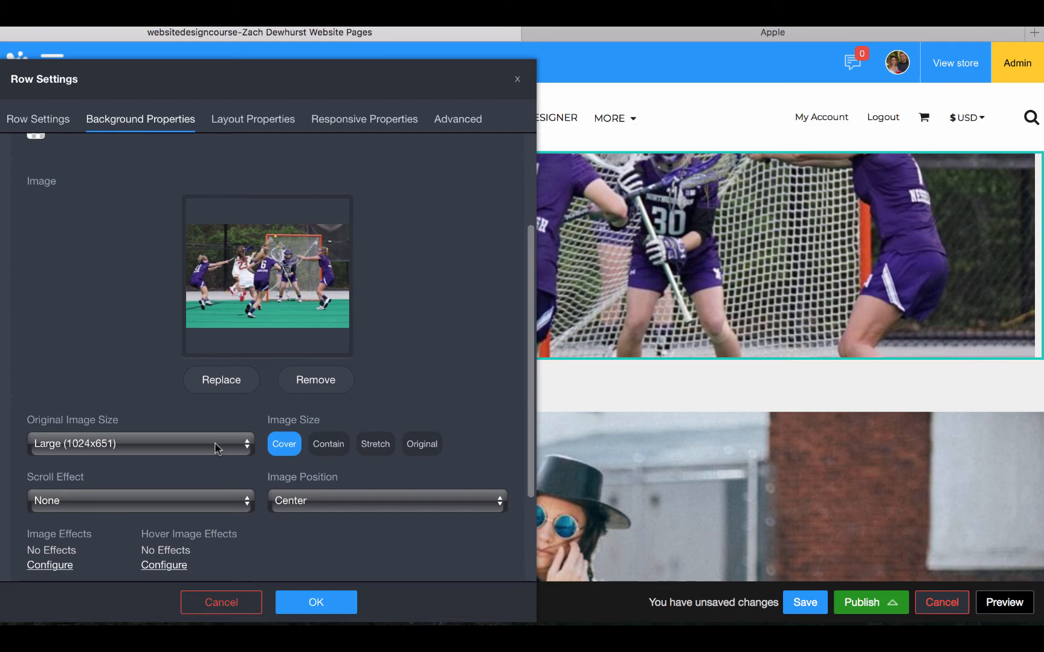
{"action": "left_click", "coordinate": [309, 604]}
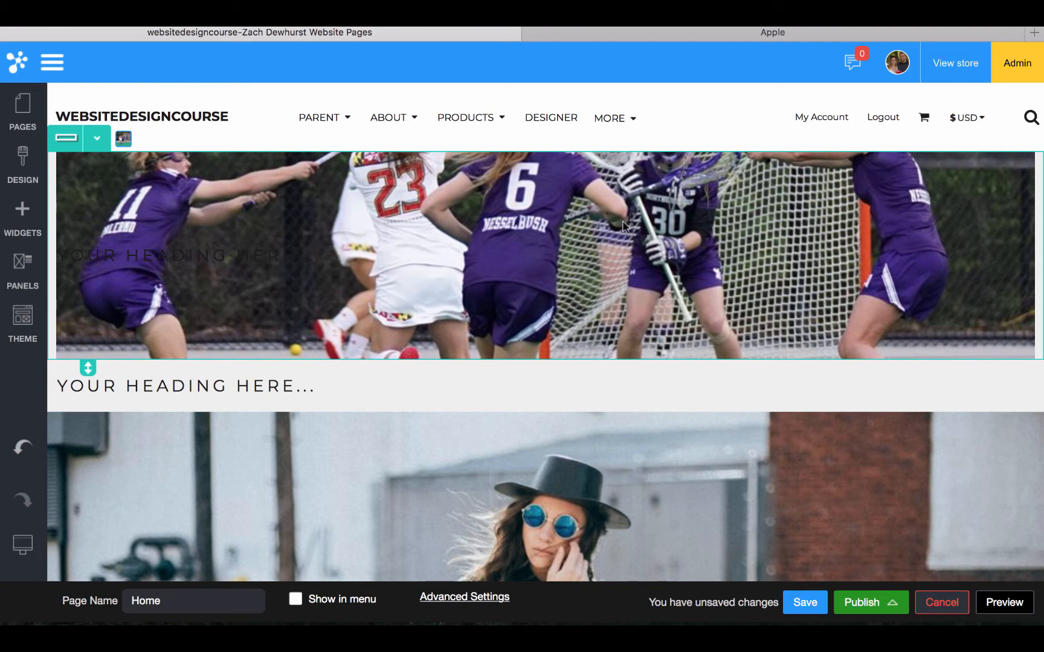
Reopen the row's background image options, then switch to the macOS desktop
{"action": "left_click", "coordinate": [96, 139]}
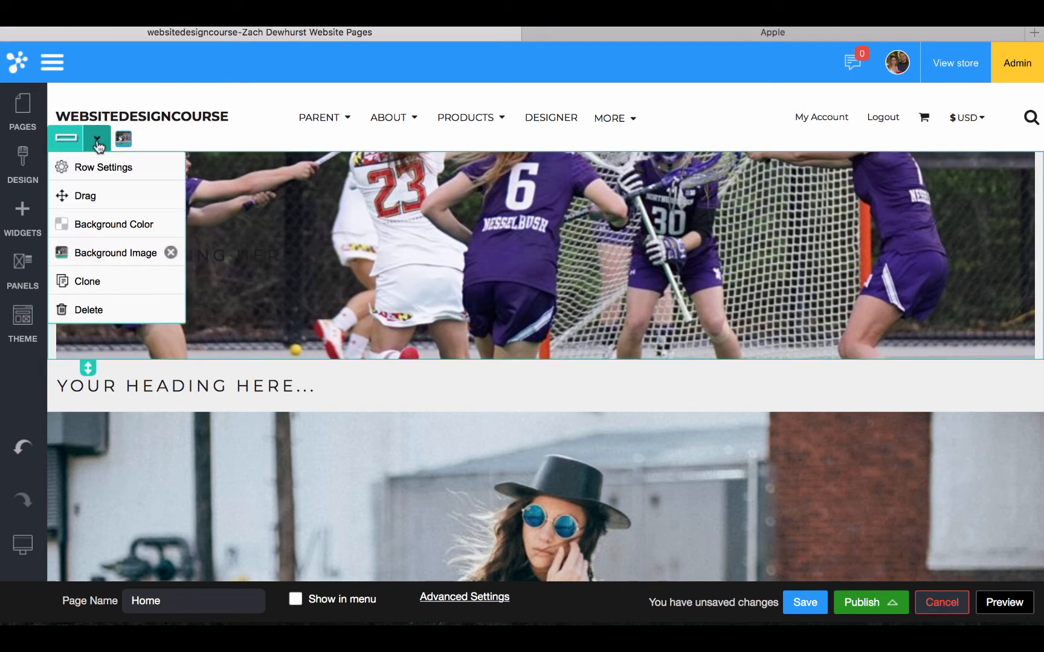
{"action": "left_click", "coordinate": [100, 169]}
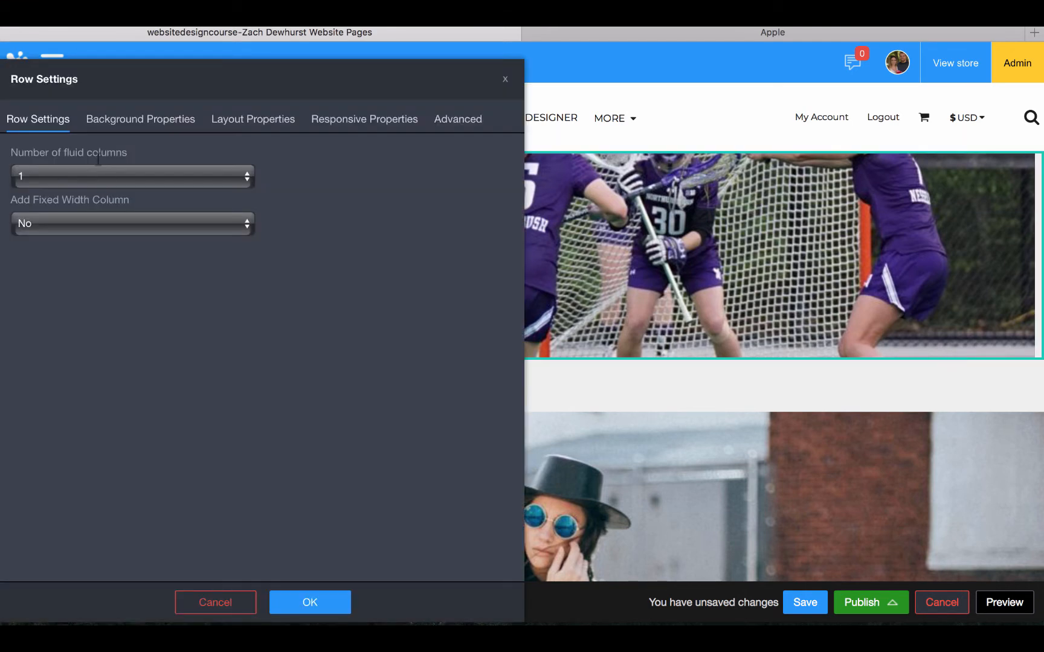
{"action": "left_click", "coordinate": [101, 128]}
{"action": "scroll", "coordinate": [92, 459], "scroll_direction": "down", "scroll_amount": 3}
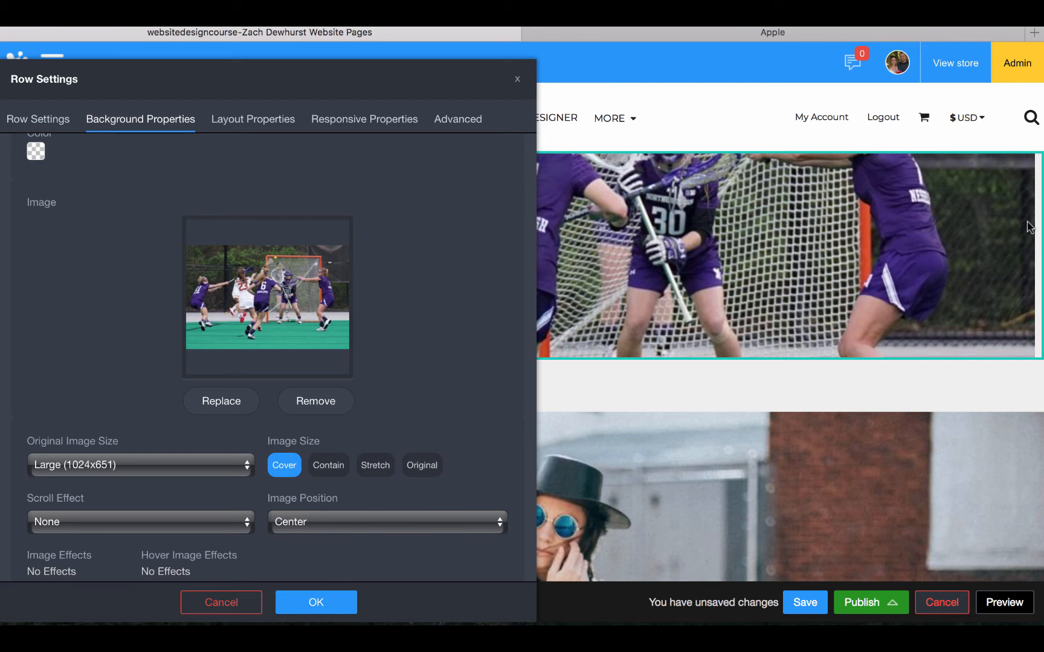
{"action": "mouse_move", "coordinate": [651, 622]}
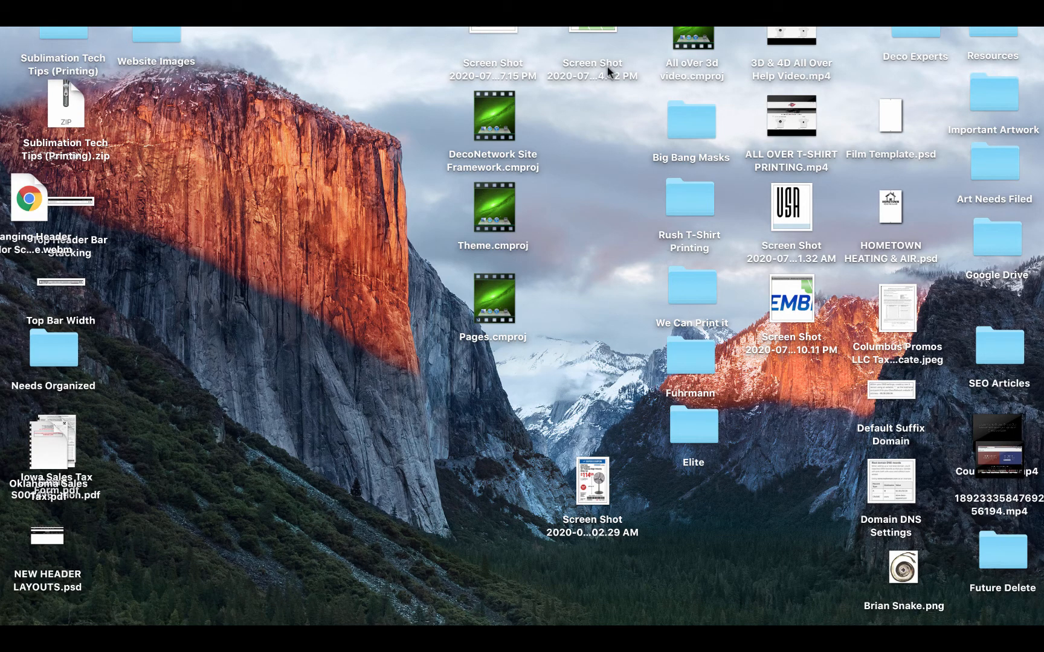
Open the screenshot in Photoshop and resize it to 10 inches wide at 300 pixels/inch
{"action": "left_click_drag", "start_coordinate": [608, 47], "coordinate": [359, 624]}
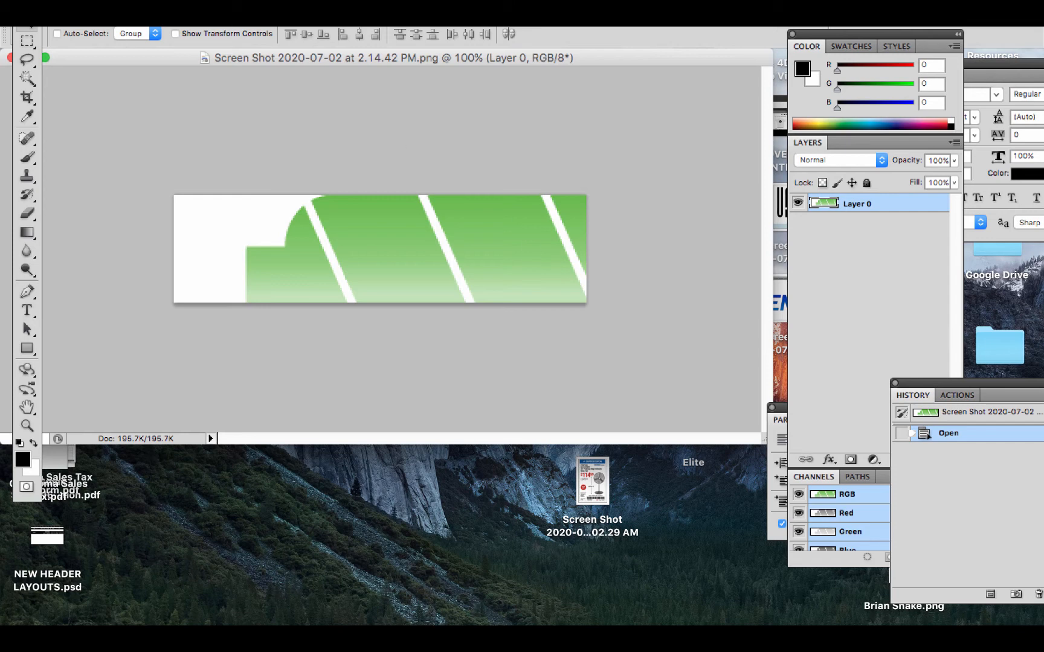
{"action": "left_click", "coordinate": [201, 2]}
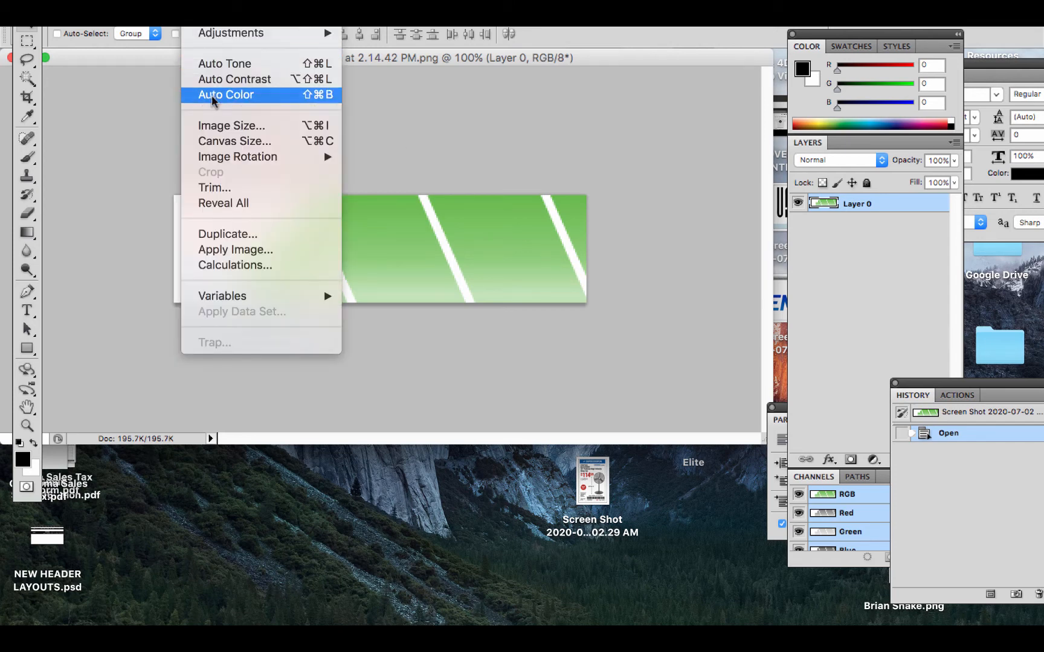
{"action": "left_click", "coordinate": [216, 128]}
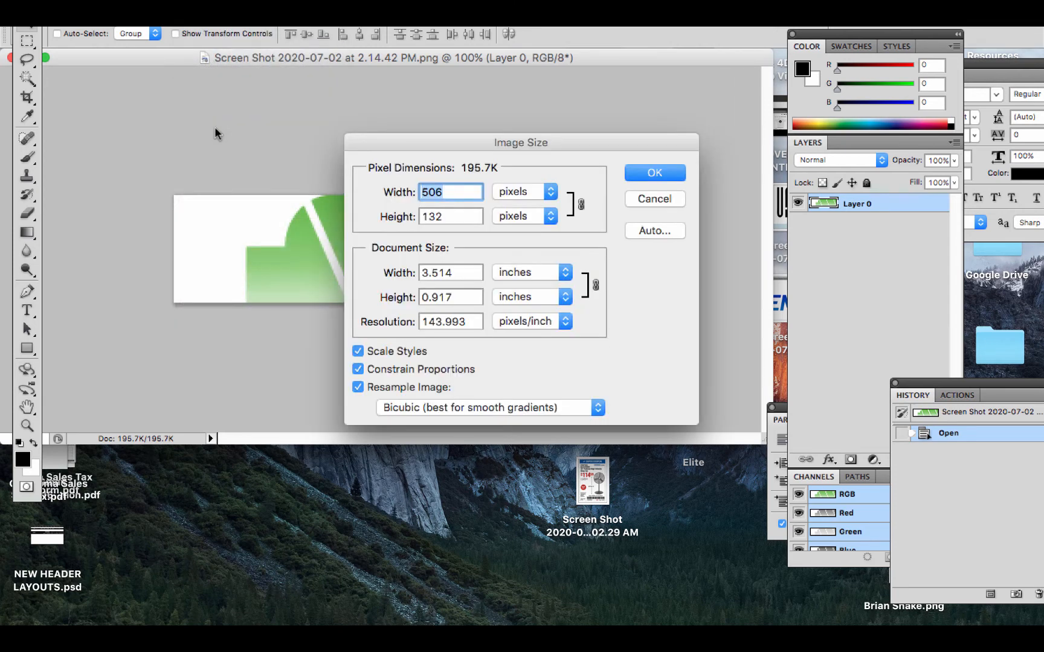
{"action": "double_click", "coordinate": [444, 322]}
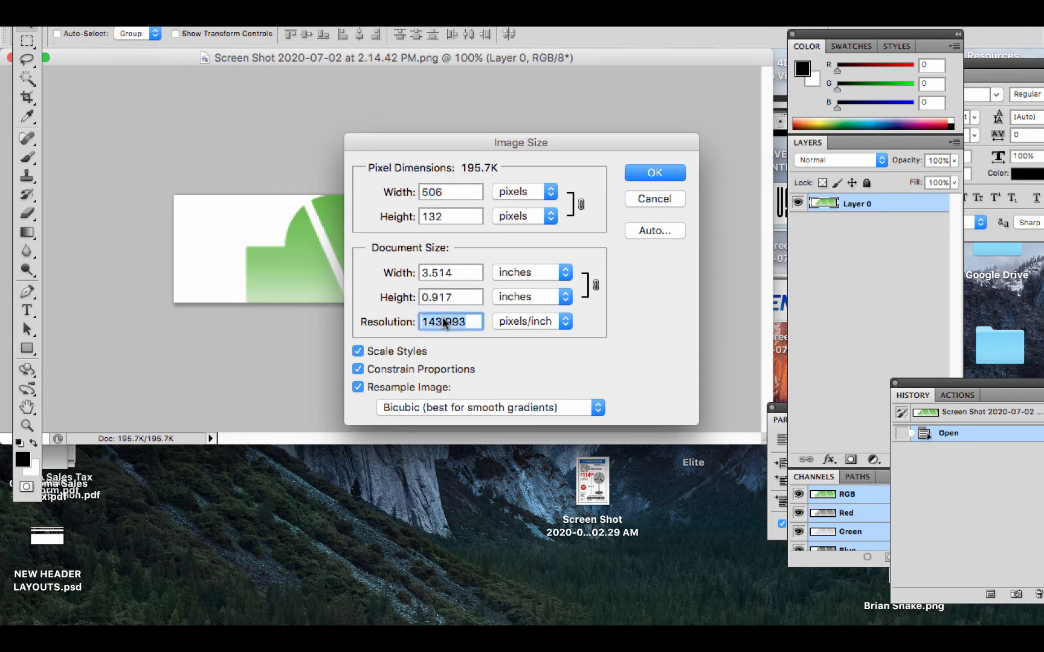
{"action": "type", "text": "300"}
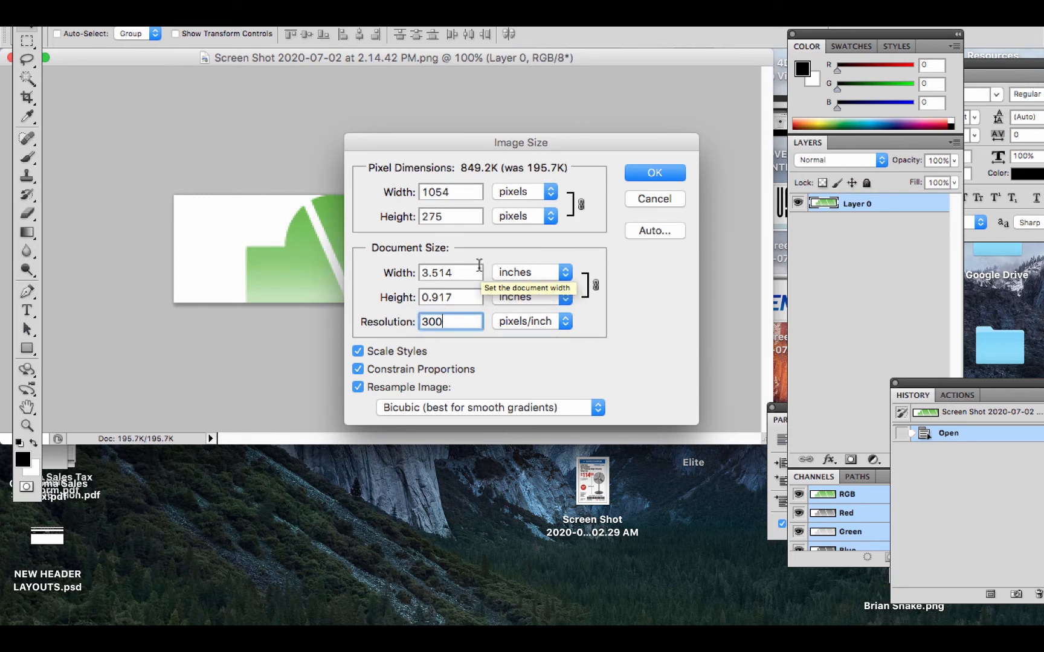
{"action": "double_click", "coordinate": [477, 272]}
{"action": "type", "text": "0"}
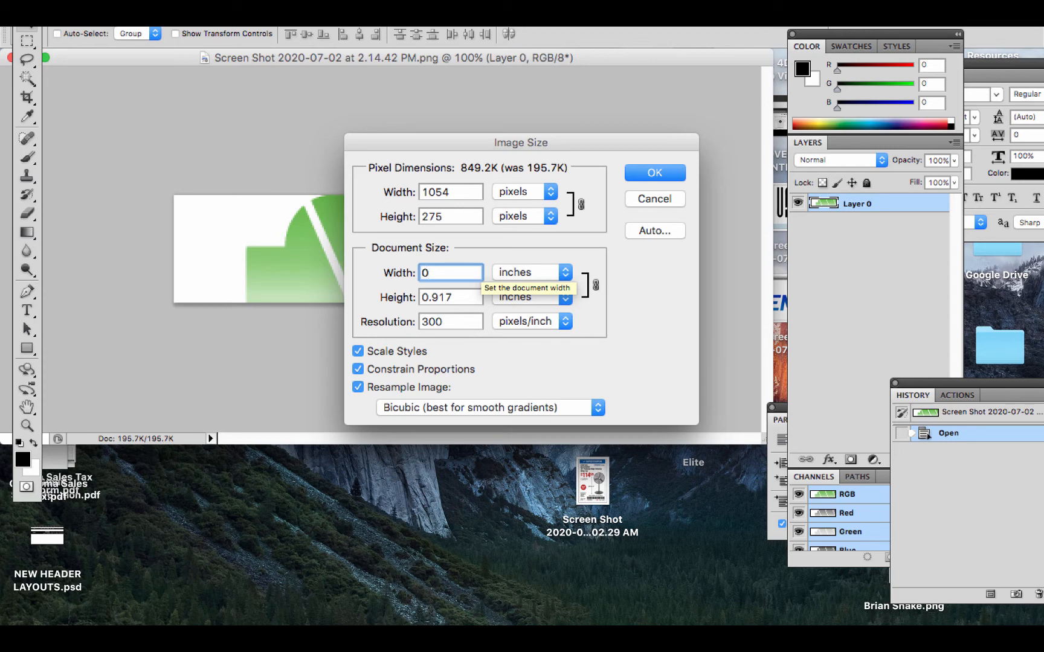
{"action": "key", "text": "BackSpace"}
{"action": "type", "text": "10"}
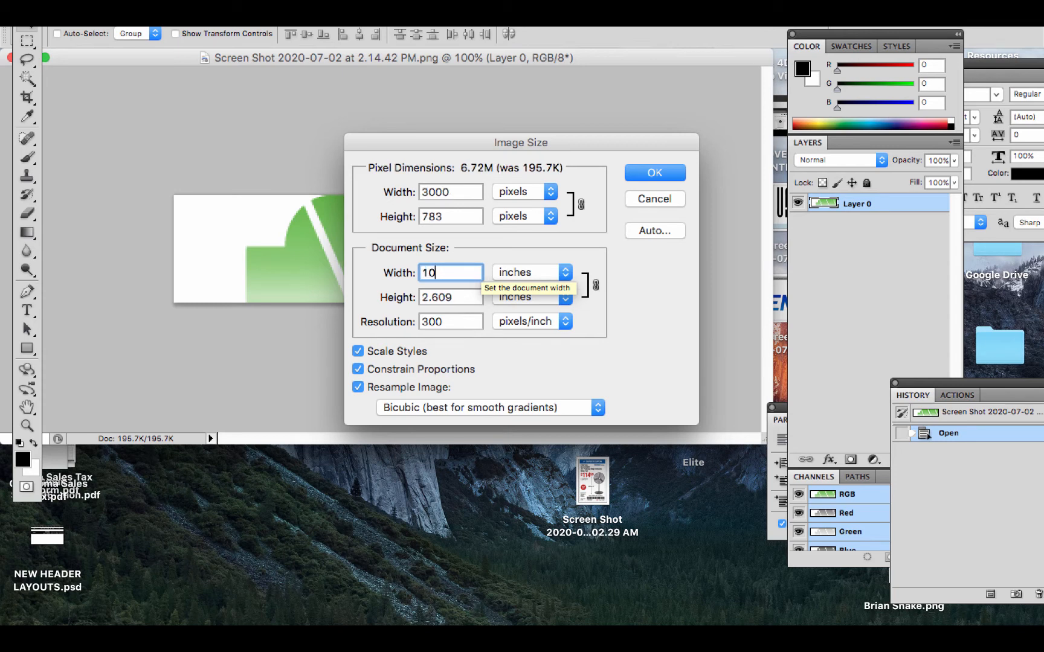
{"action": "left_click", "coordinate": [632, 177]}
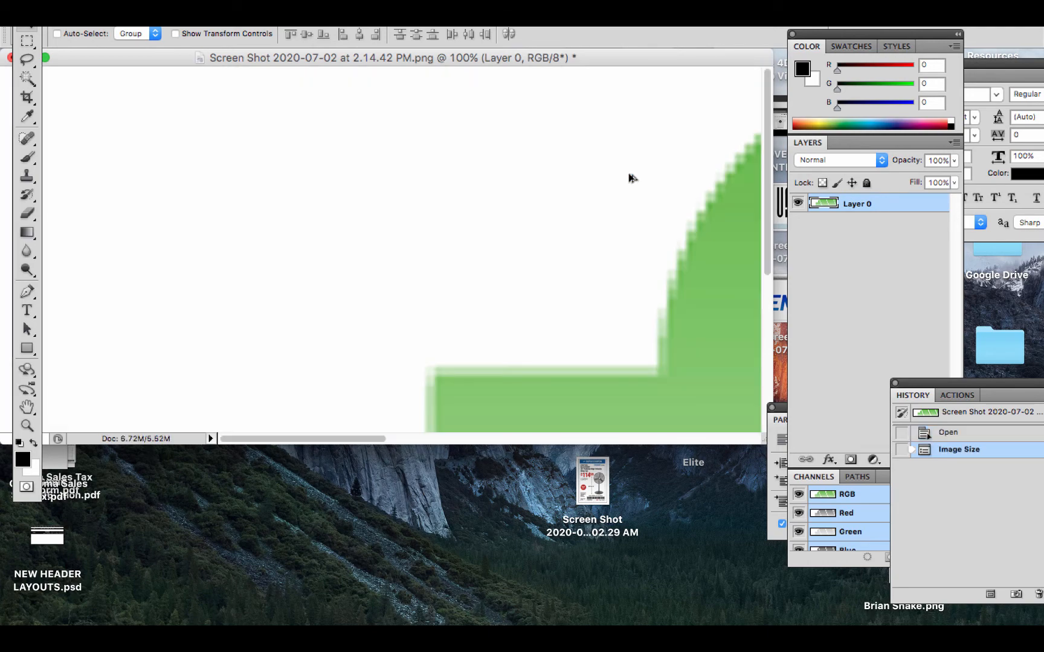
Zoom out, confirm the image is 3000 × 783 pixels, and switch desktop spaces
{"action": "key", "text": "super+minus"}
{"action": "key", "text": "super+minus"}
{"action": "key", "text": "super+minus"}
{"action": "key", "text": "super+minus"}
{"action": "key", "text": "super+minus"}
{"action": "key", "text": "super+minus"}
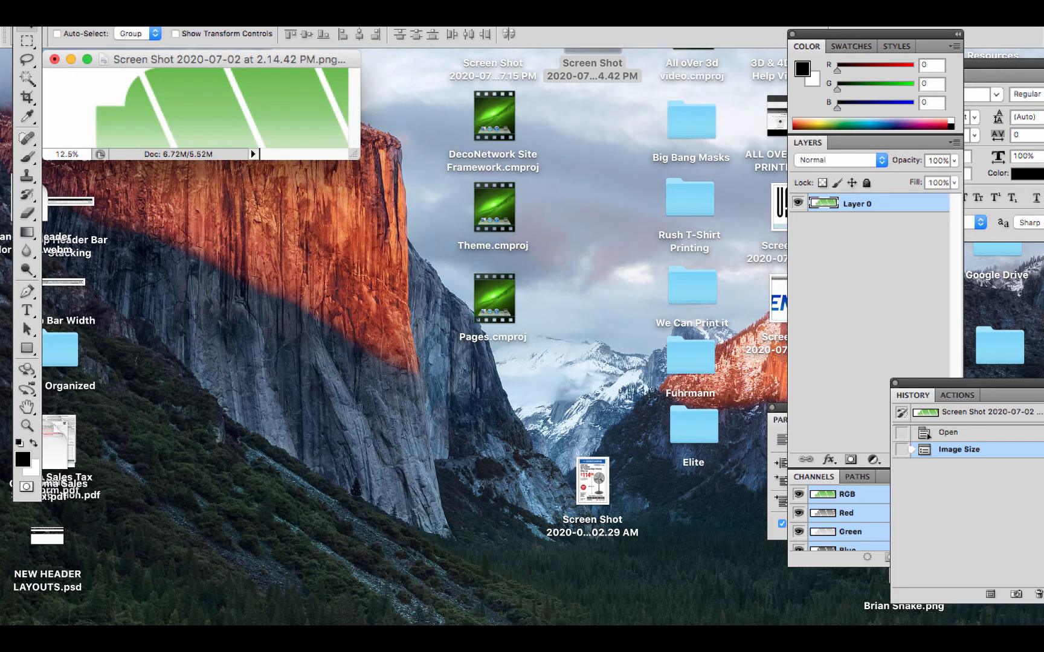
{"action": "left_click", "coordinate": [123, 1]}
{"action": "mouse_move", "coordinate": [199, 2]}
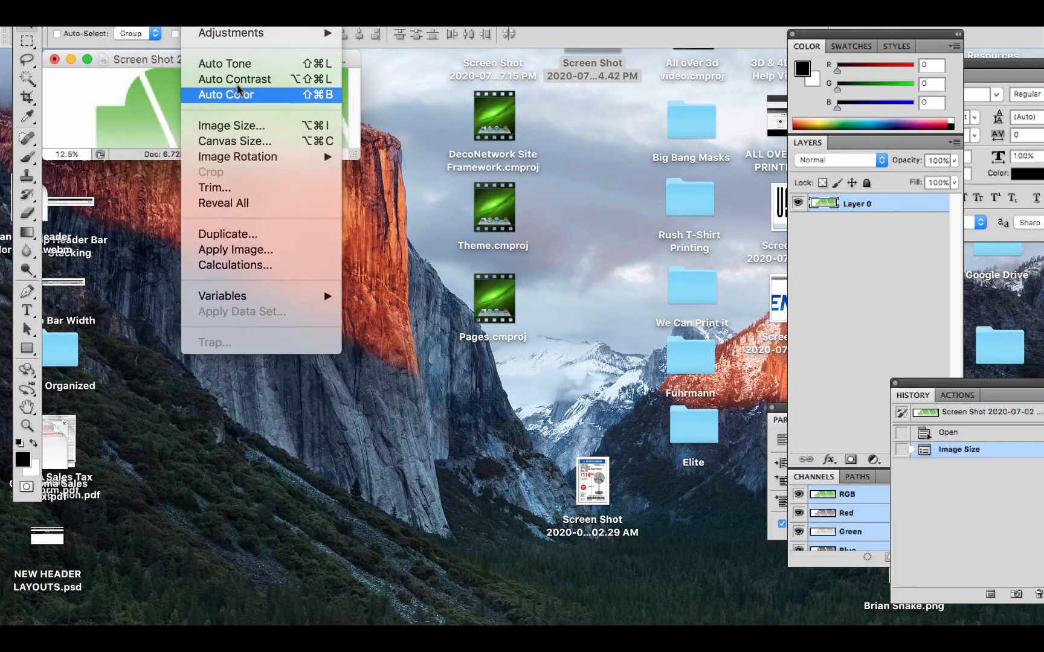
{"action": "left_click", "coordinate": [260, 126]}
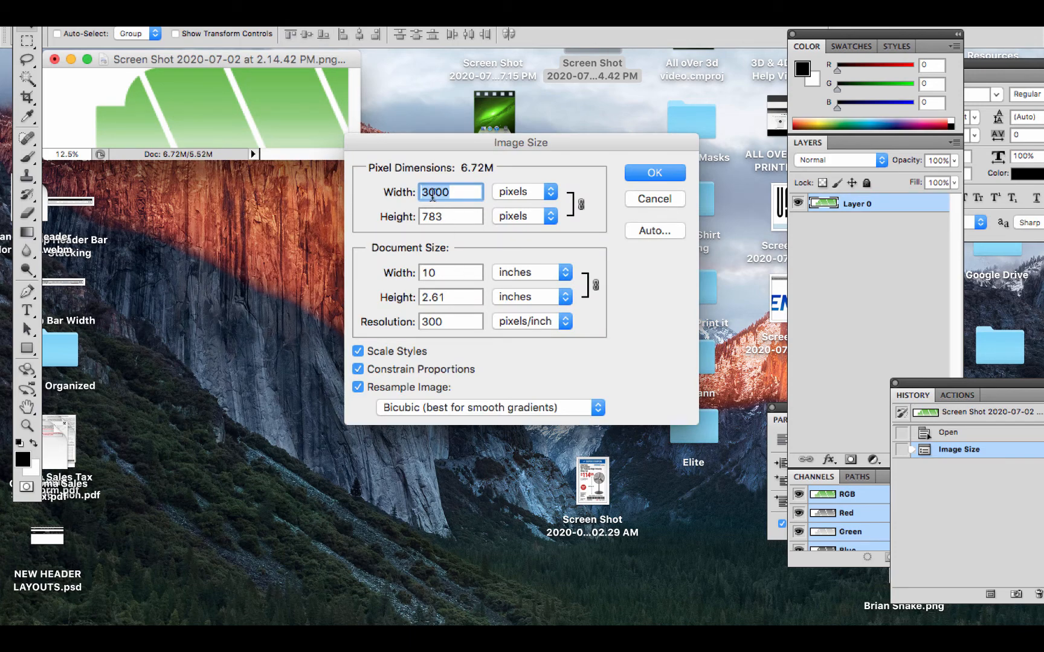
{"action": "key", "text": "ctrl+Right"}
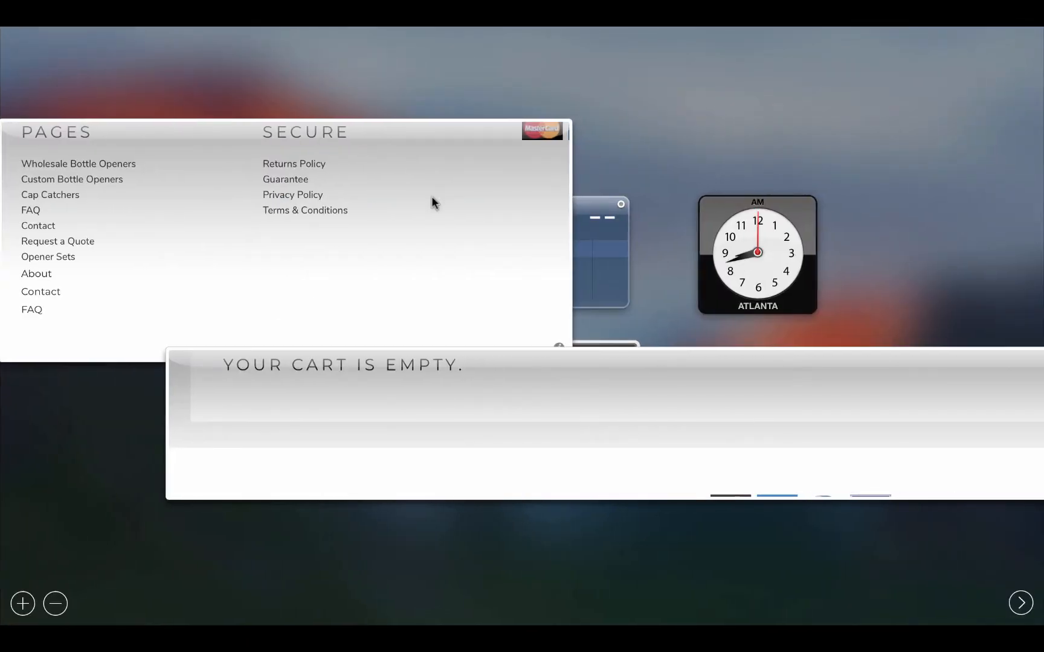
Back in DecoNetwork, set the background's Original Image Size to Huge (2048x1302)
{"action": "key", "text": "ctrl+Right"}
{"action": "key", "text": "ctrl+Right"}
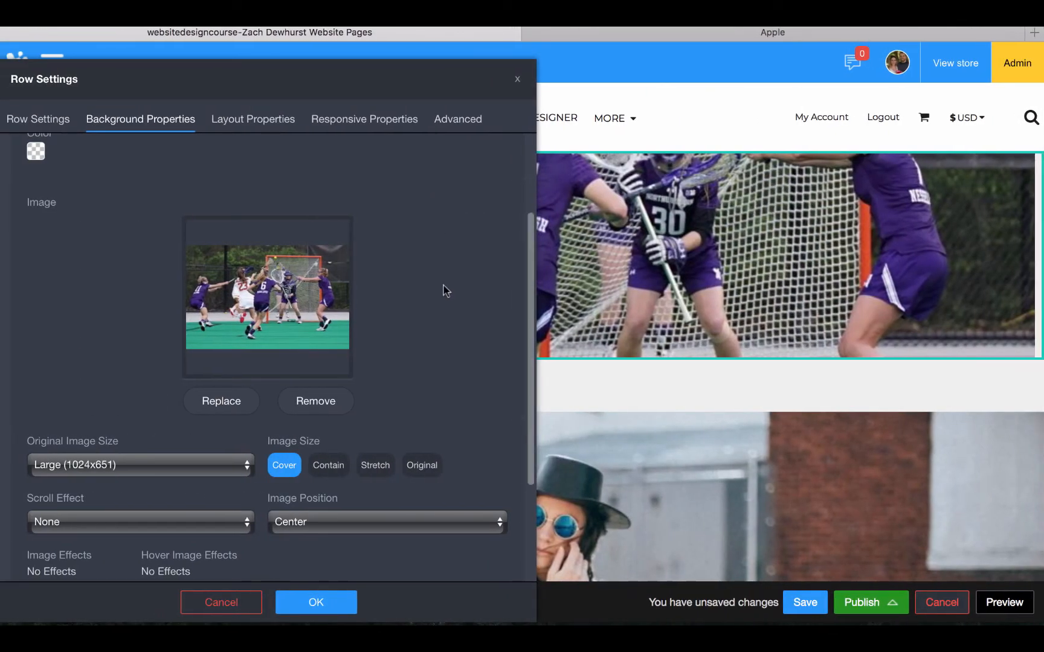
{"action": "left_click", "coordinate": [111, 465]}
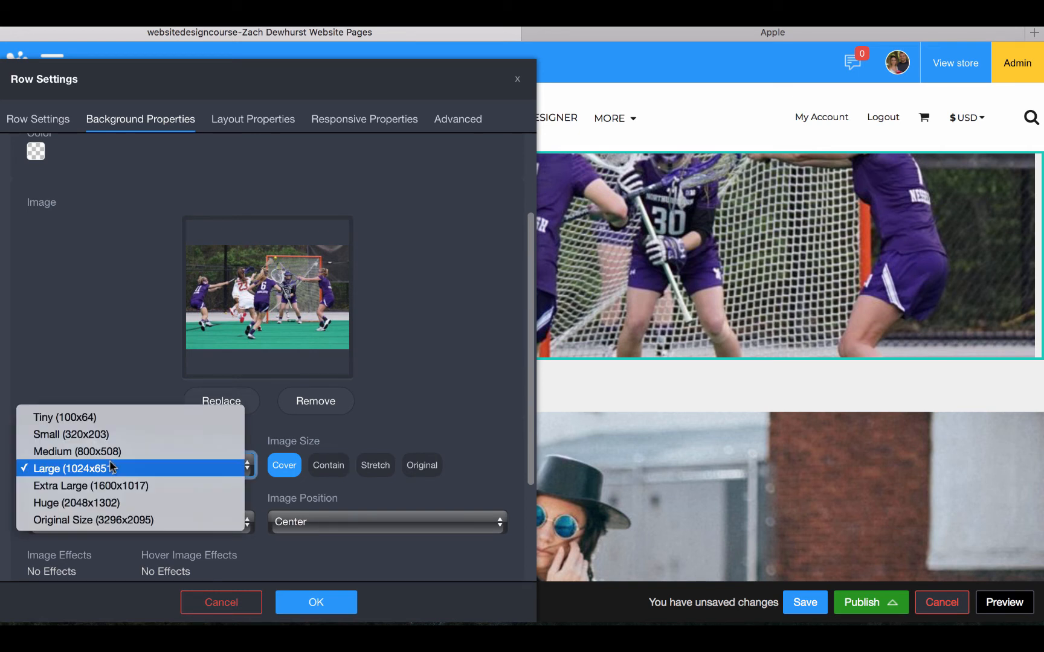
{"action": "left_click", "coordinate": [117, 503]}
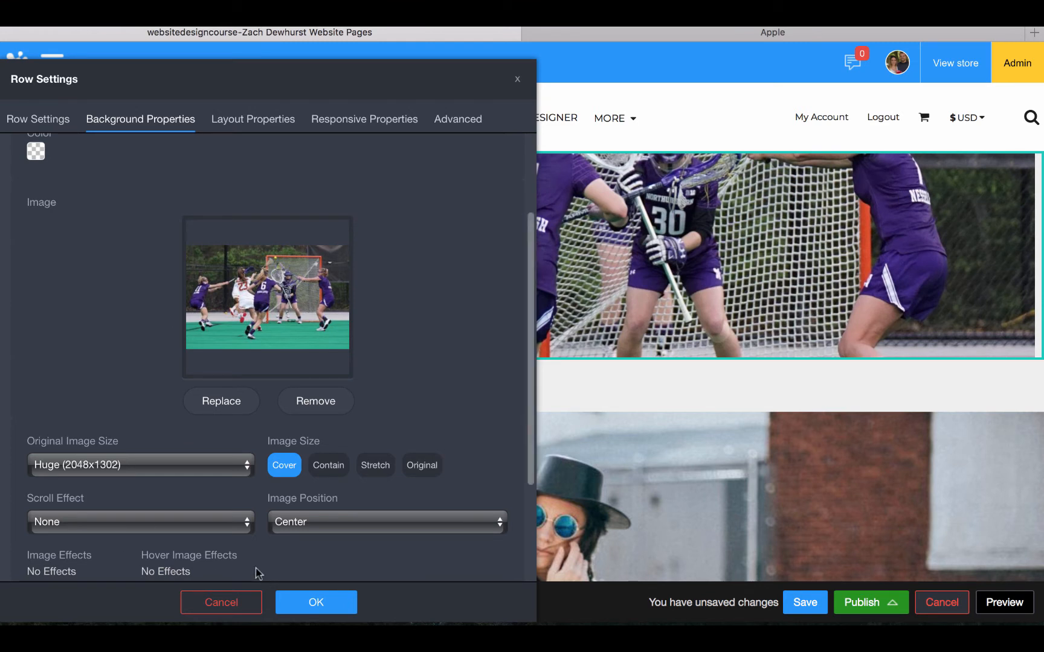
Keep no scroll effect and centered position for the background, then view Layout Properties
{"action": "scroll", "coordinate": [271, 483], "scroll_direction": "down", "scroll_amount": 2}
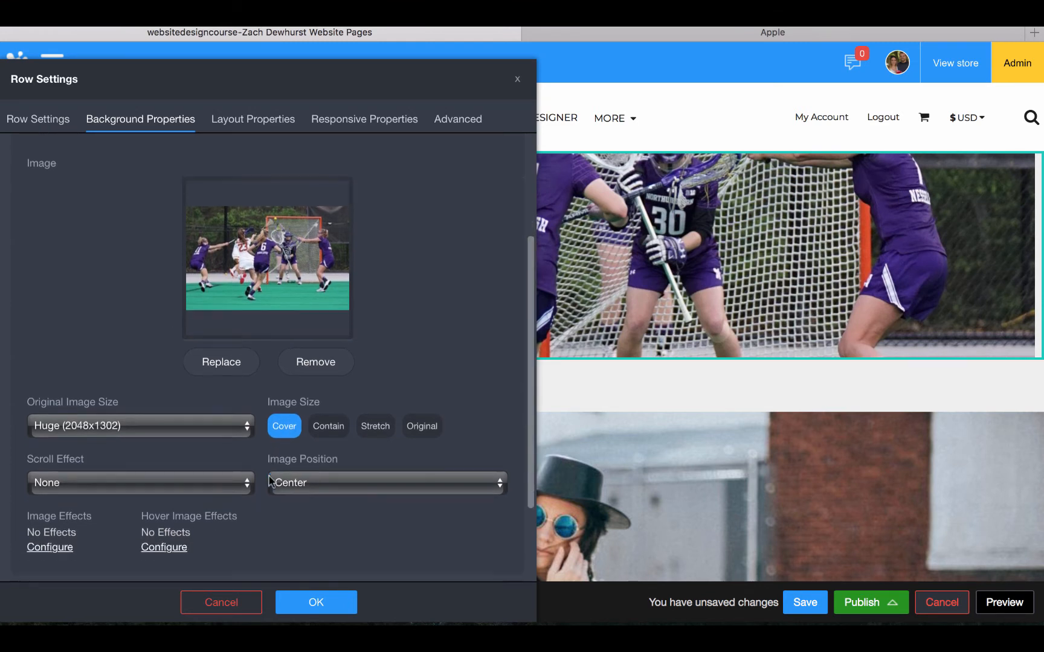
{"action": "left_click", "coordinate": [216, 468]}
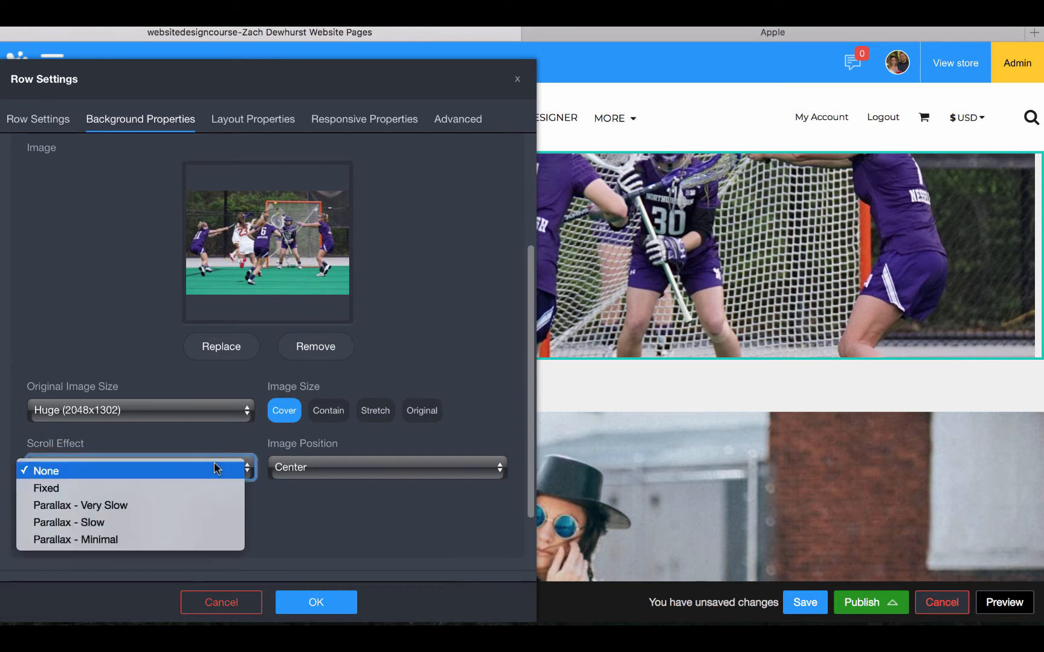
{"action": "left_click", "coordinate": [260, 453]}
{"action": "left_click", "coordinate": [326, 469]}
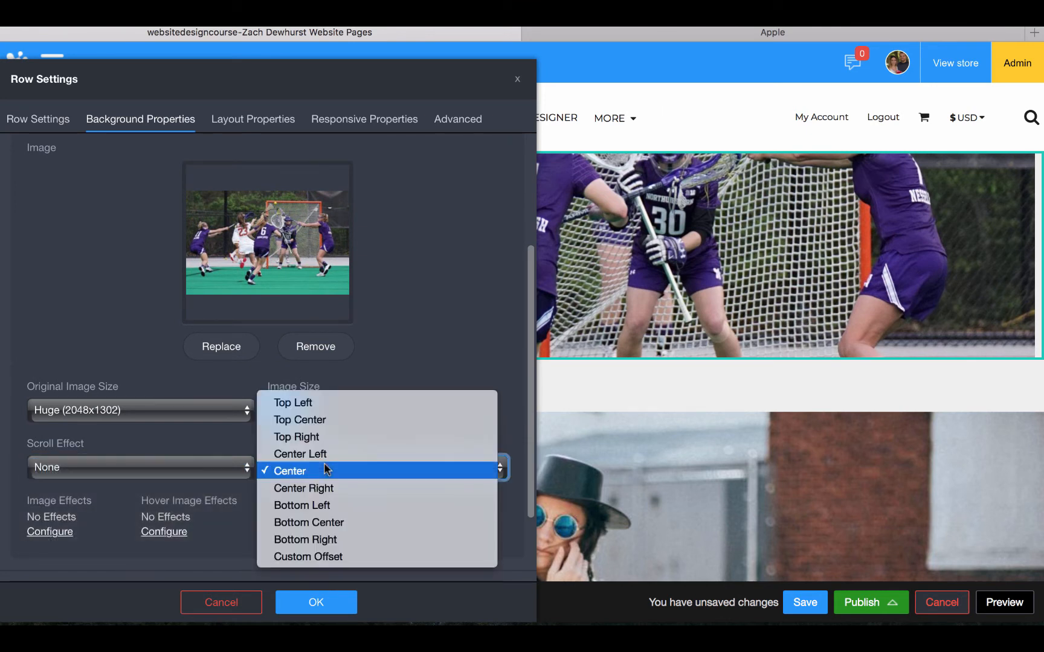
{"action": "left_click", "coordinate": [213, 450]}
{"action": "scroll", "coordinate": [213, 451], "scroll_direction": "down", "scroll_amount": 1}
{"action": "scroll", "coordinate": [213, 454], "scroll_direction": "down", "scroll_amount": 2}
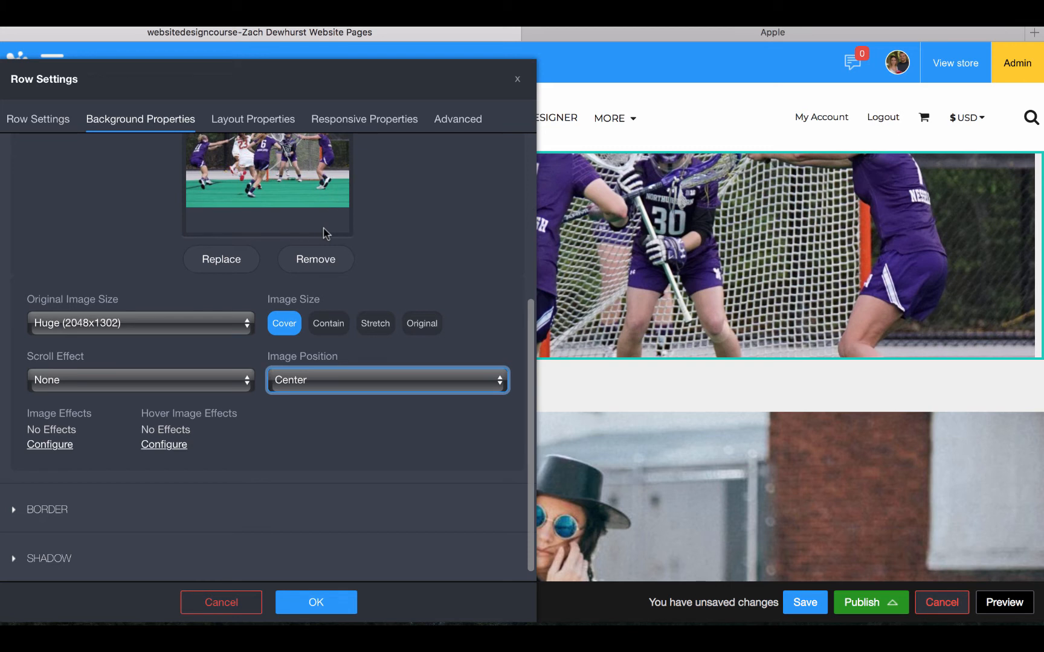
{"action": "left_click", "coordinate": [254, 124]}
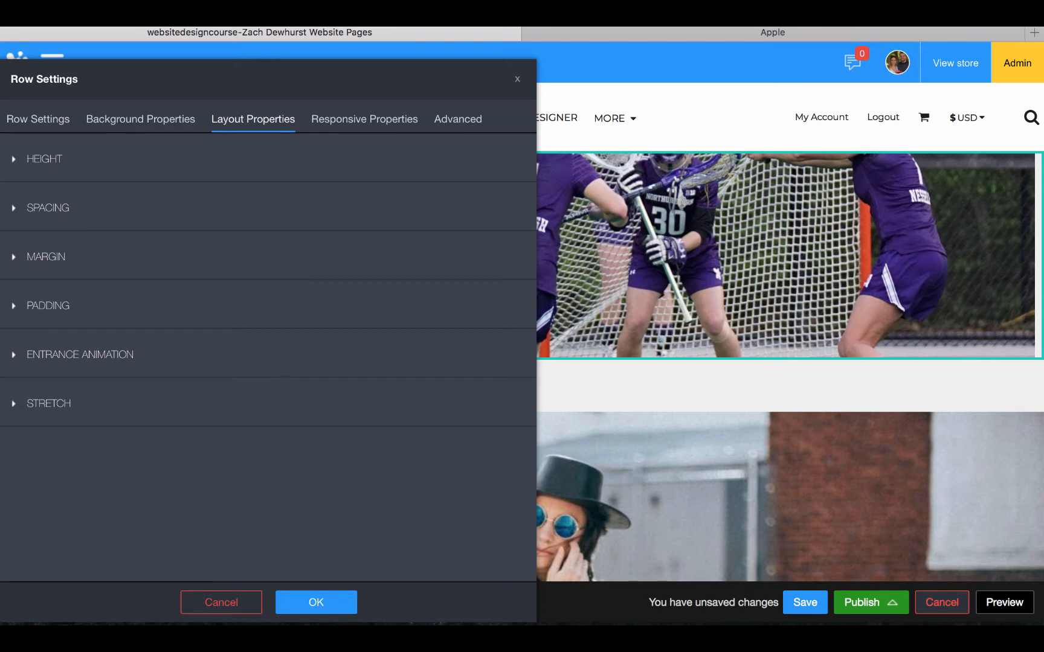
Set the lacrosse row's Number of fluid columns to 2
{"action": "left_click", "coordinate": [316, 606]}
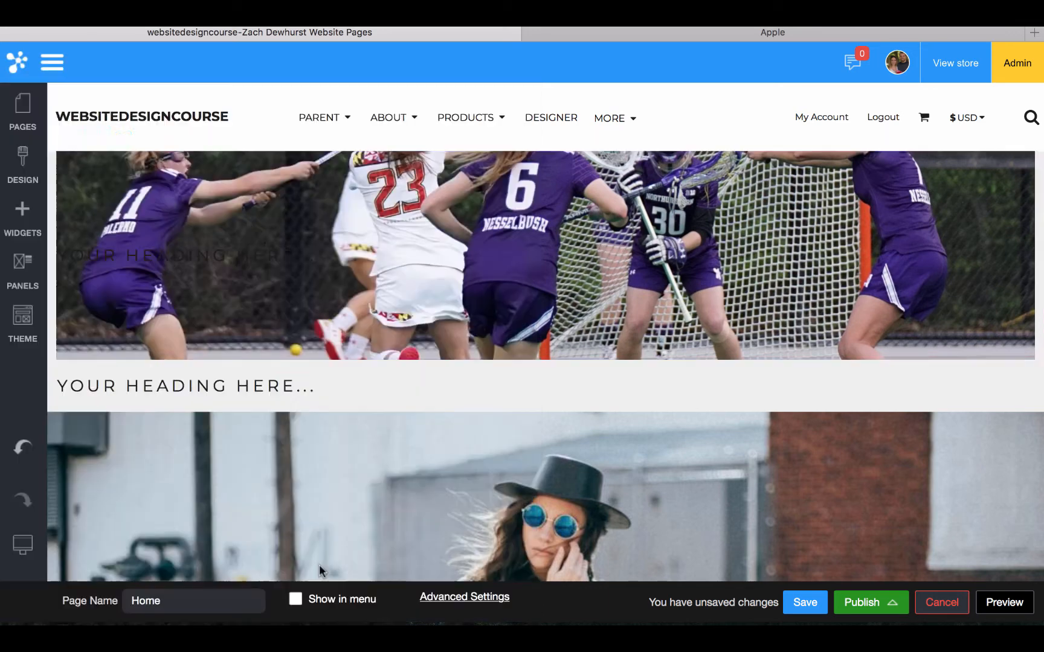
{"action": "left_click", "coordinate": [97, 138]}
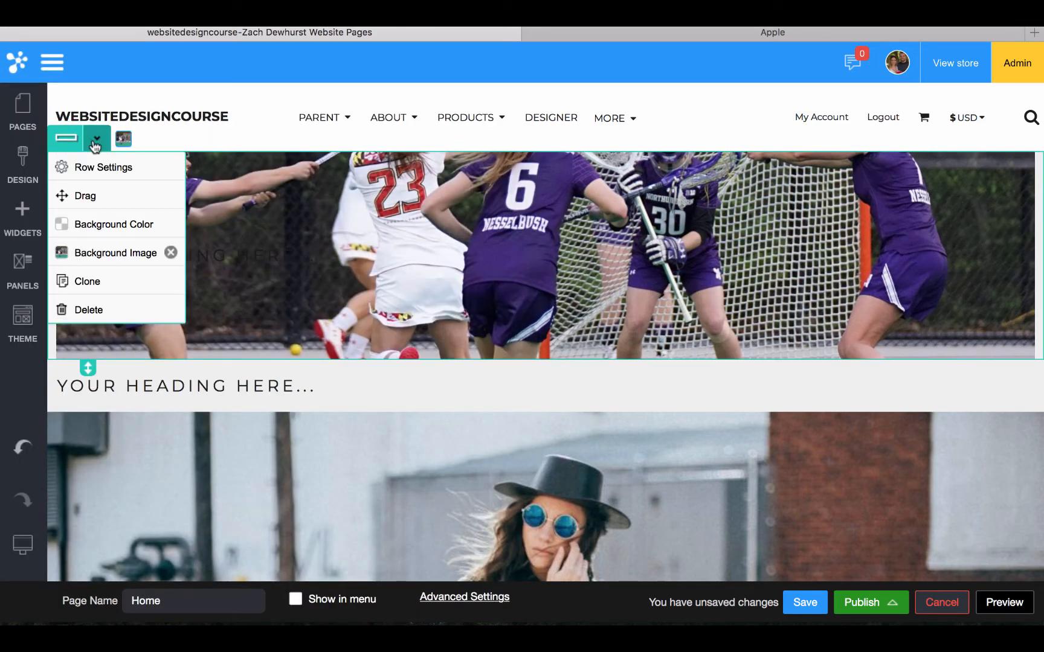
{"action": "left_click", "coordinate": [93, 168]}
{"action": "left_click", "coordinate": [92, 174]}
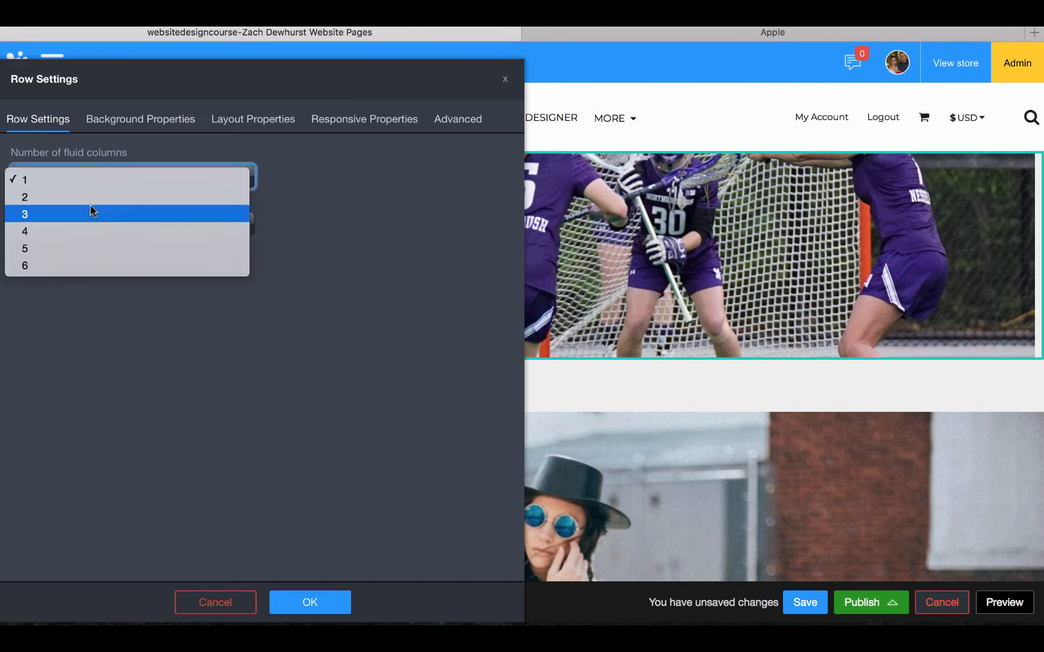
{"action": "left_click", "coordinate": [90, 196]}
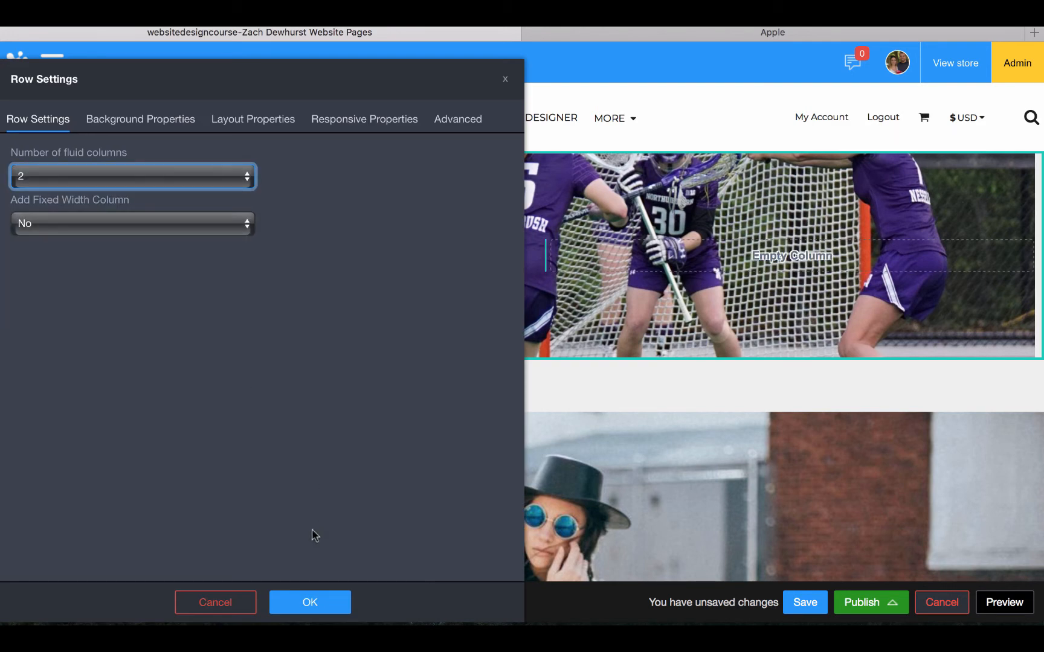
{"action": "left_click", "coordinate": [310, 604]}
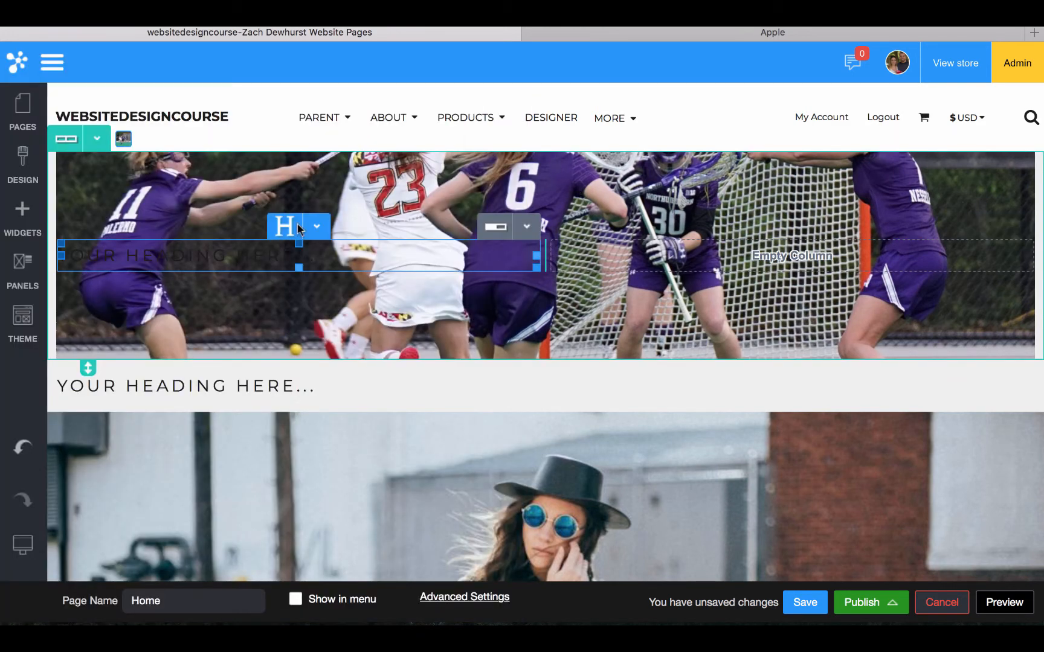
Change the heading's text colour to white in its Design settings
{"action": "left_click", "coordinate": [296, 226]}
{"action": "left_click", "coordinate": [321, 256]}
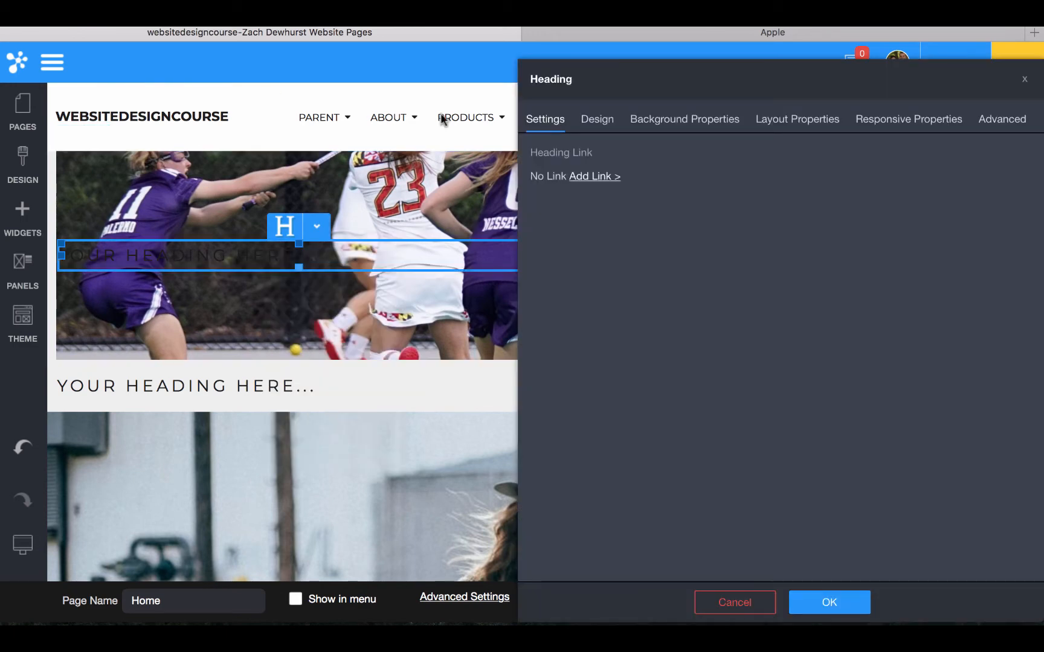
{"action": "left_click", "coordinate": [599, 123]}
{"action": "left_click", "coordinate": [1034, 390]}
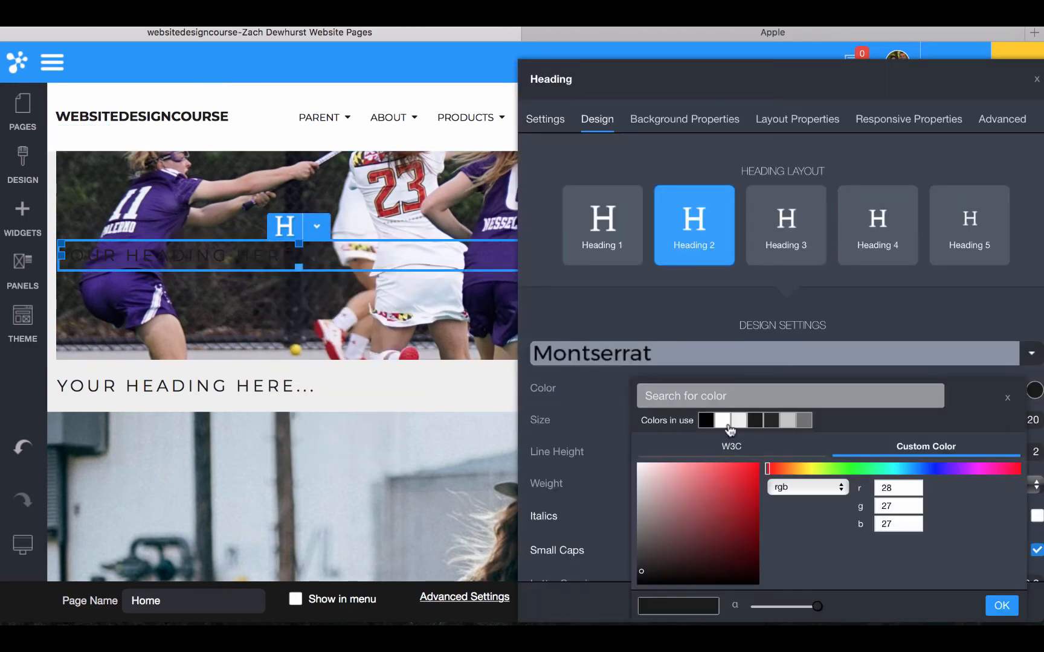
{"action": "left_click", "coordinate": [723, 422]}
{"action": "left_click", "coordinate": [1001, 606]}
{"action": "left_click", "coordinate": [834, 602]}
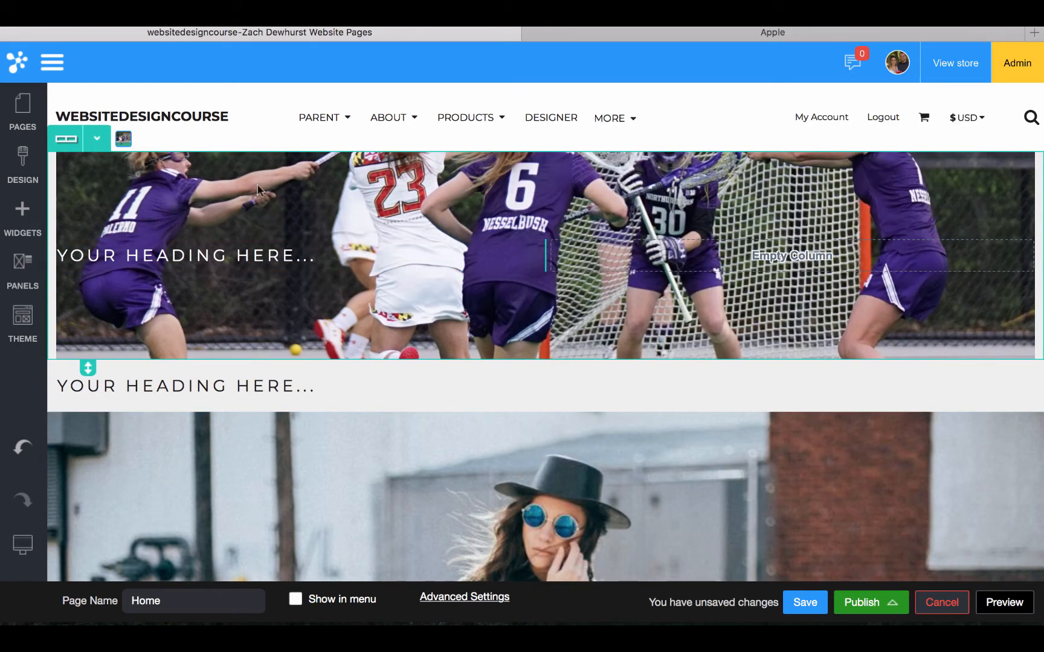
Add a Button widget with default settings to the row's empty right column
{"action": "left_click", "coordinate": [20, 229]}
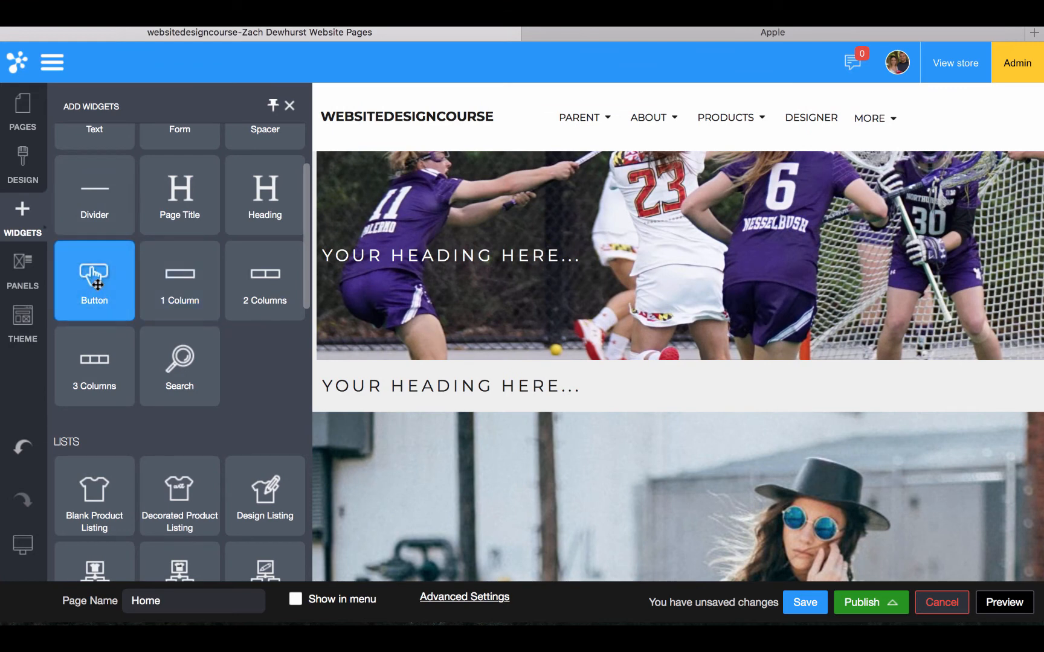
{"action": "left_click_drag", "start_coordinate": [94, 275], "coordinate": [694, 240]}
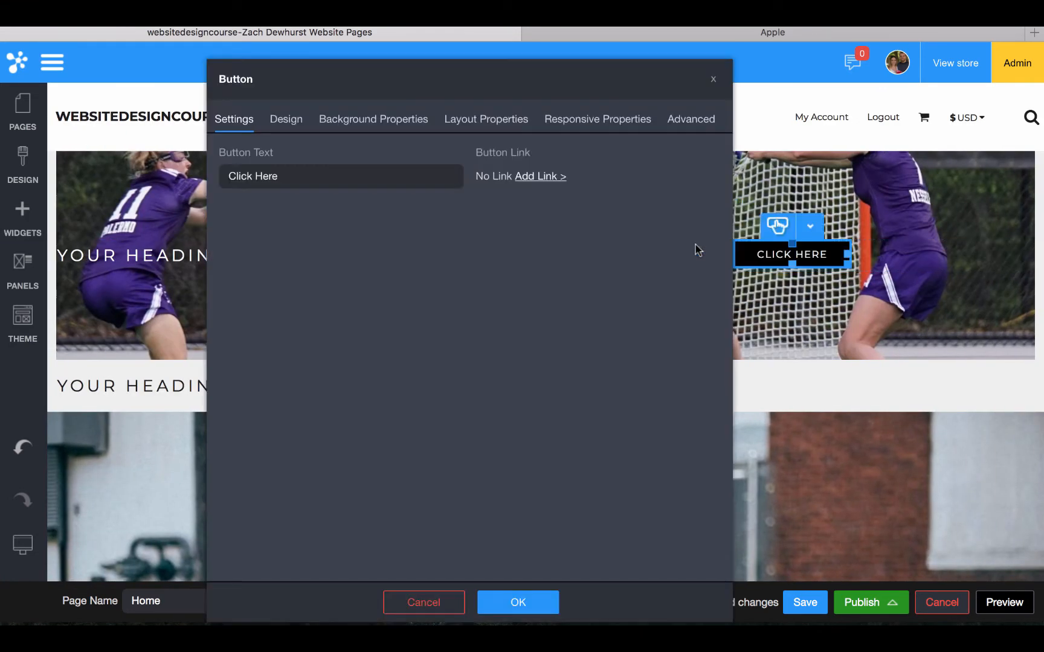
{"action": "left_click", "coordinate": [526, 602]}
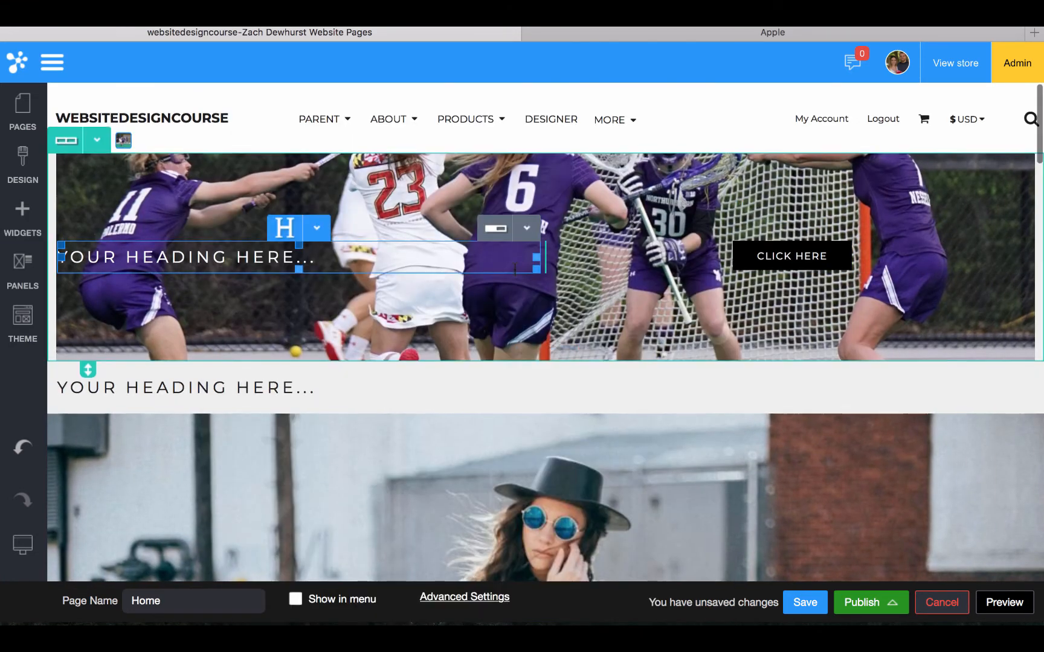
Check the row's layout settings, then widen the CLICK HERE button across its column
{"action": "left_click", "coordinate": [489, 174]}
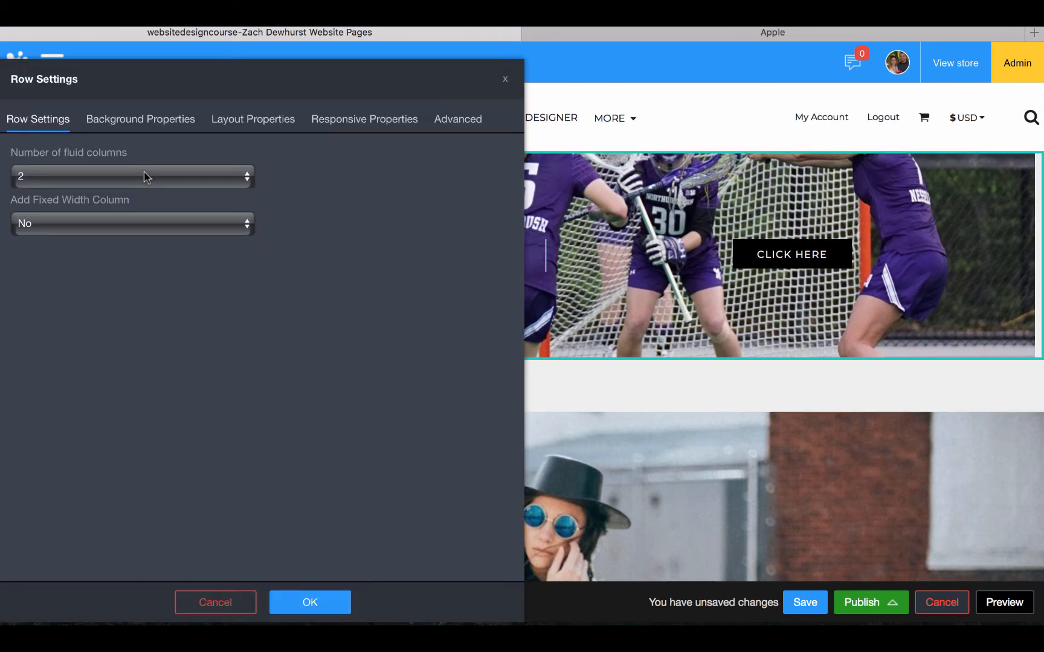
{"action": "left_click", "coordinate": [261, 127]}
{"action": "left_click_drag", "start_coordinate": [394, 76], "coordinate": [332, 78]}
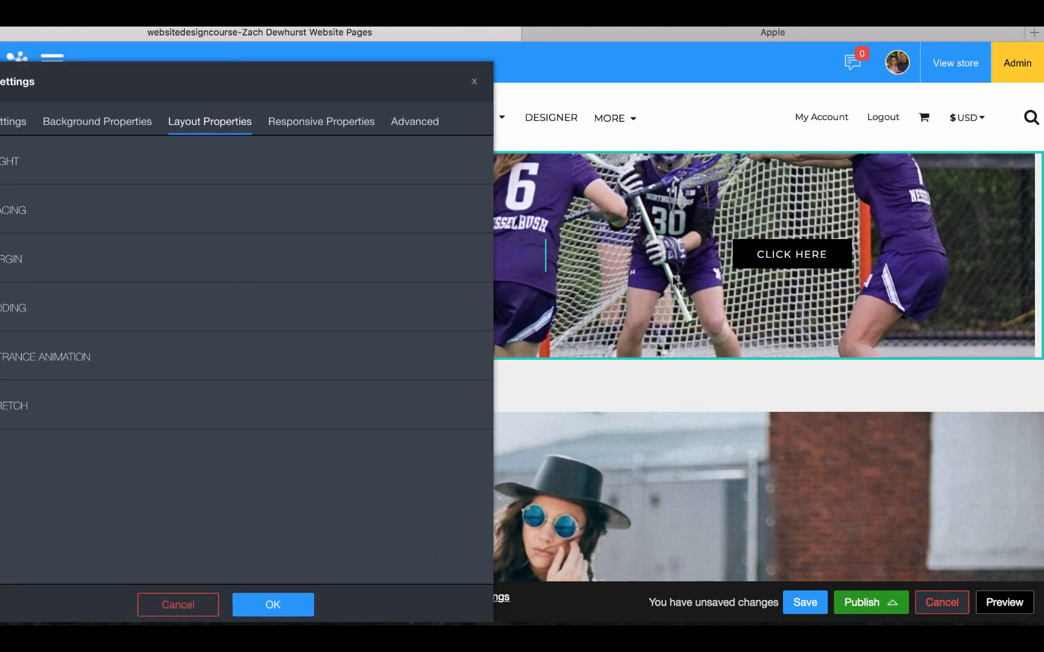
{"action": "left_click", "coordinate": [870, 258]}
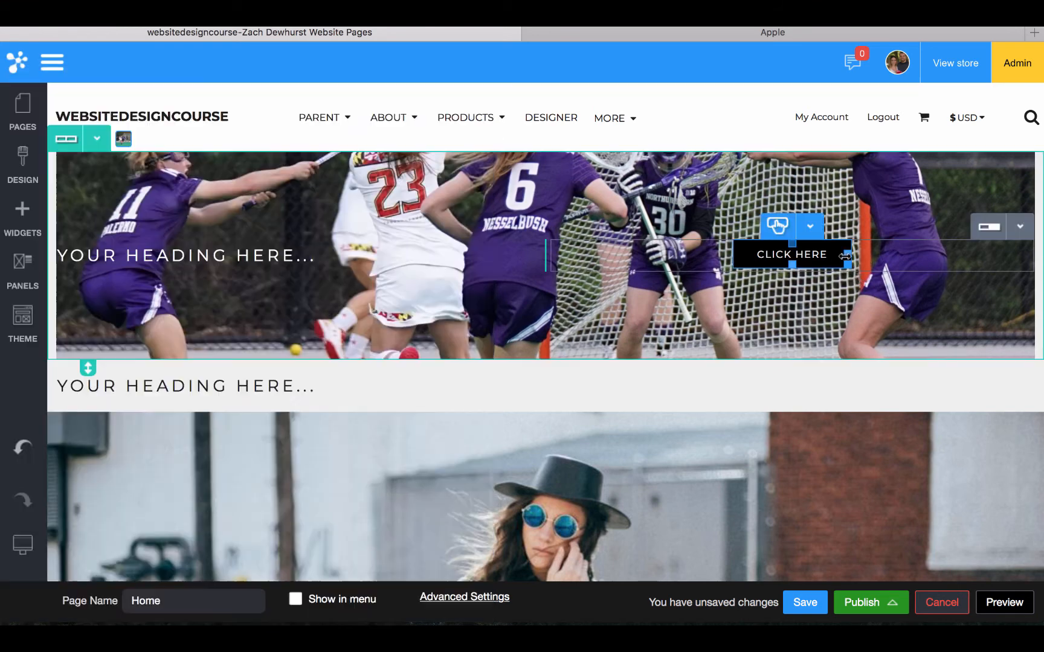
{"action": "left_click_drag", "start_coordinate": [850, 254], "coordinate": [1020, 257]}
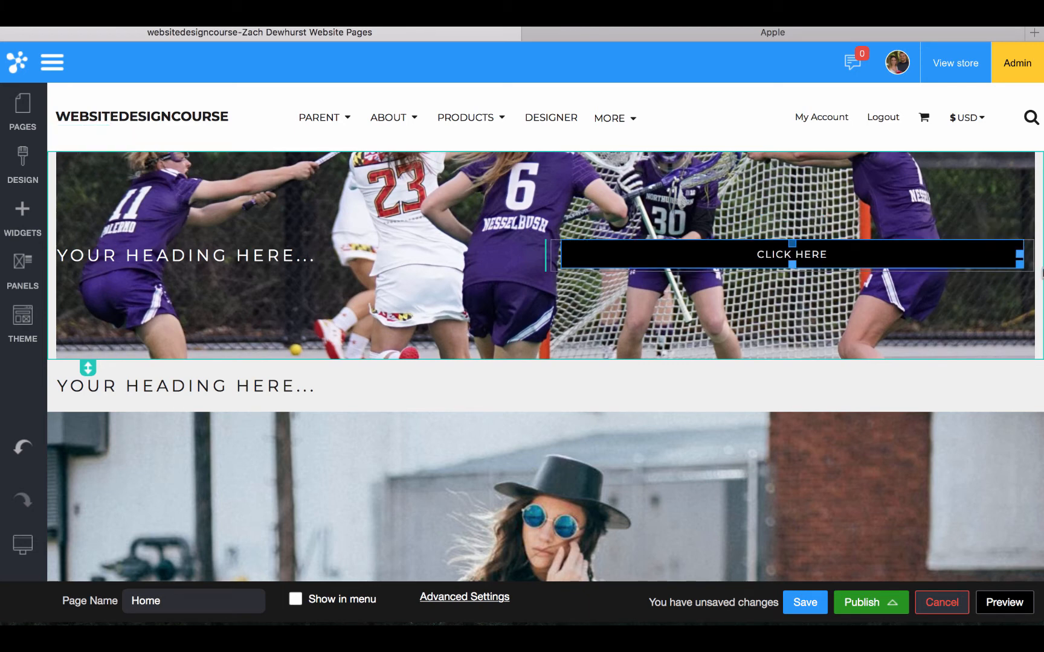
Right-align the heading in the lacrosse row via its Layout settings
{"action": "left_click", "coordinate": [319, 254]}
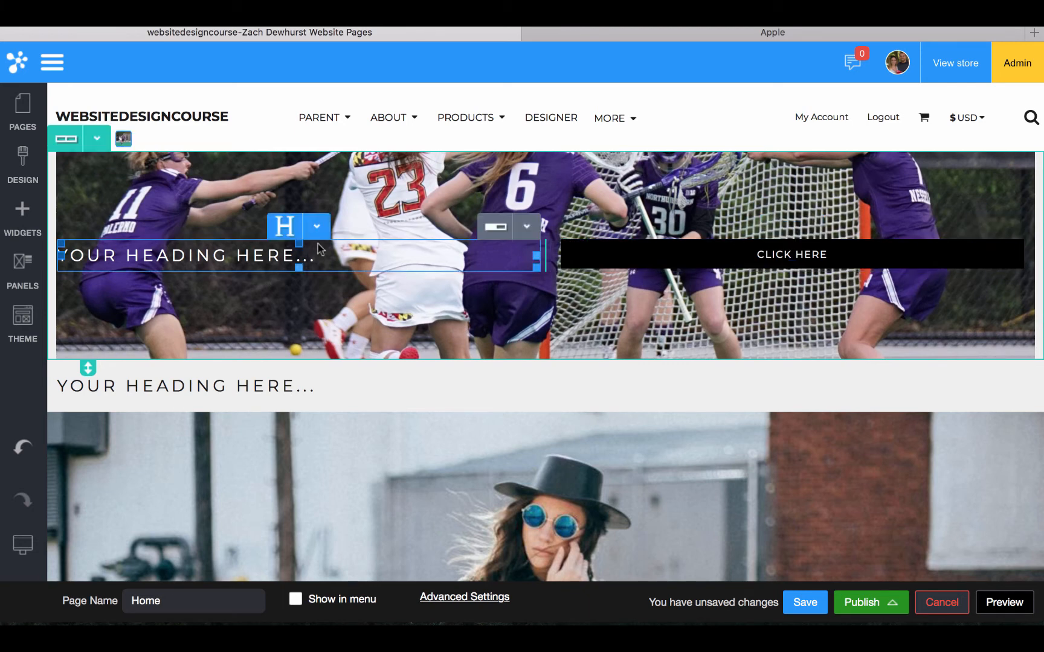
{"action": "left_click", "coordinate": [316, 226]}
{"action": "left_click", "coordinate": [317, 254]}
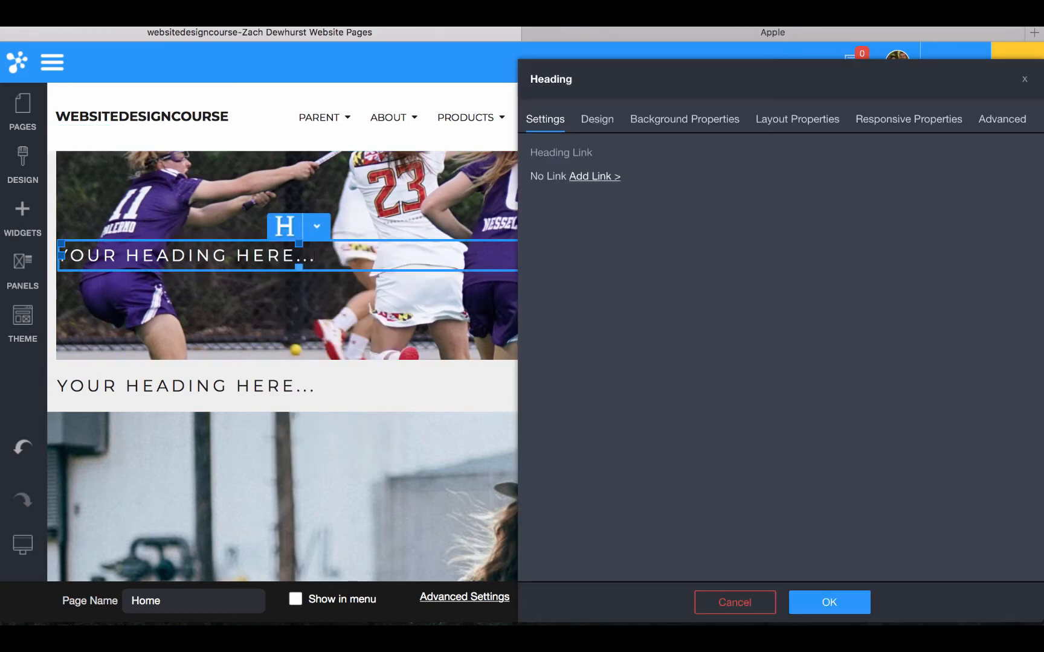
{"action": "left_click", "coordinate": [776, 120]}
{"action": "left_click", "coordinate": [570, 209]}
{"action": "left_click", "coordinate": [570, 263]}
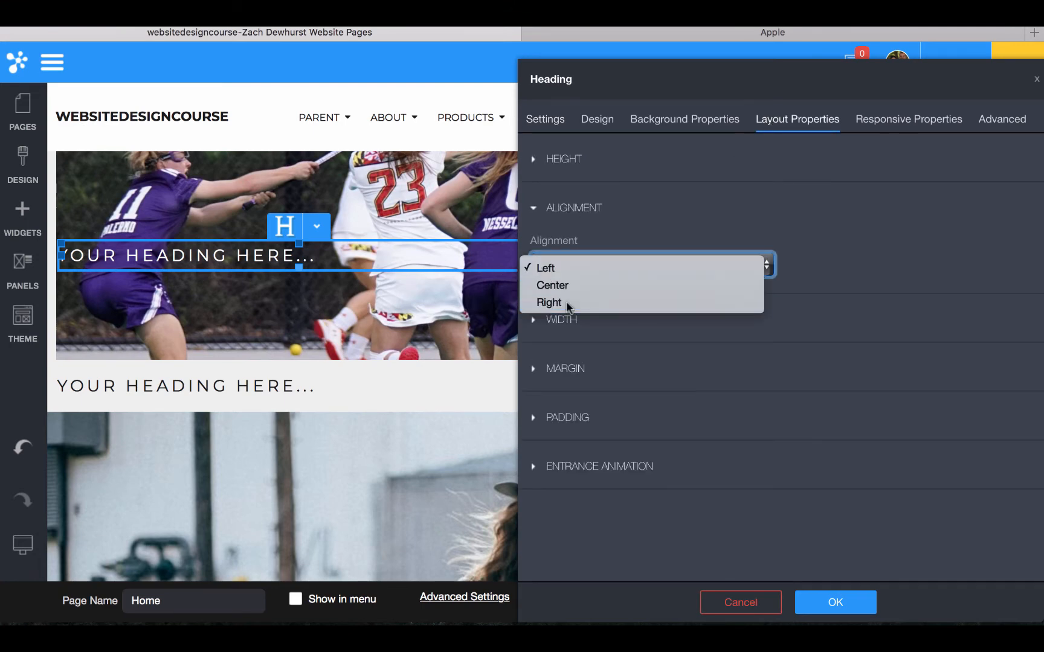
{"action": "left_click", "coordinate": [566, 301]}
{"action": "left_click", "coordinate": [466, 326]}
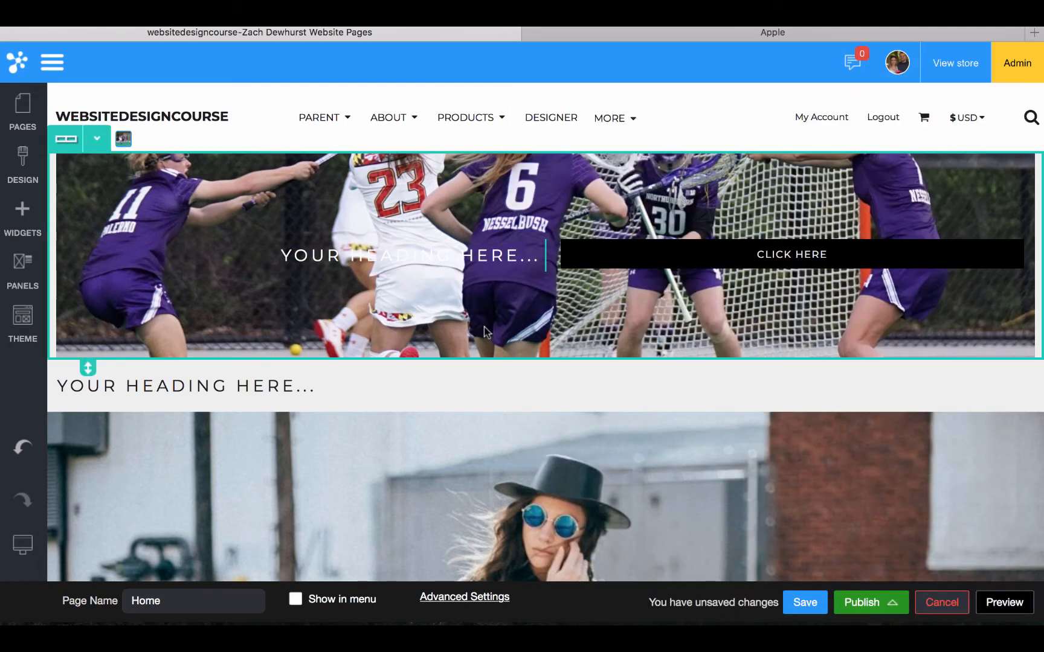
Set the row's Column Spacing to Custom at 50 px
{"action": "double_click", "coordinate": [484, 330]}
{"action": "left_click", "coordinate": [253, 119]}
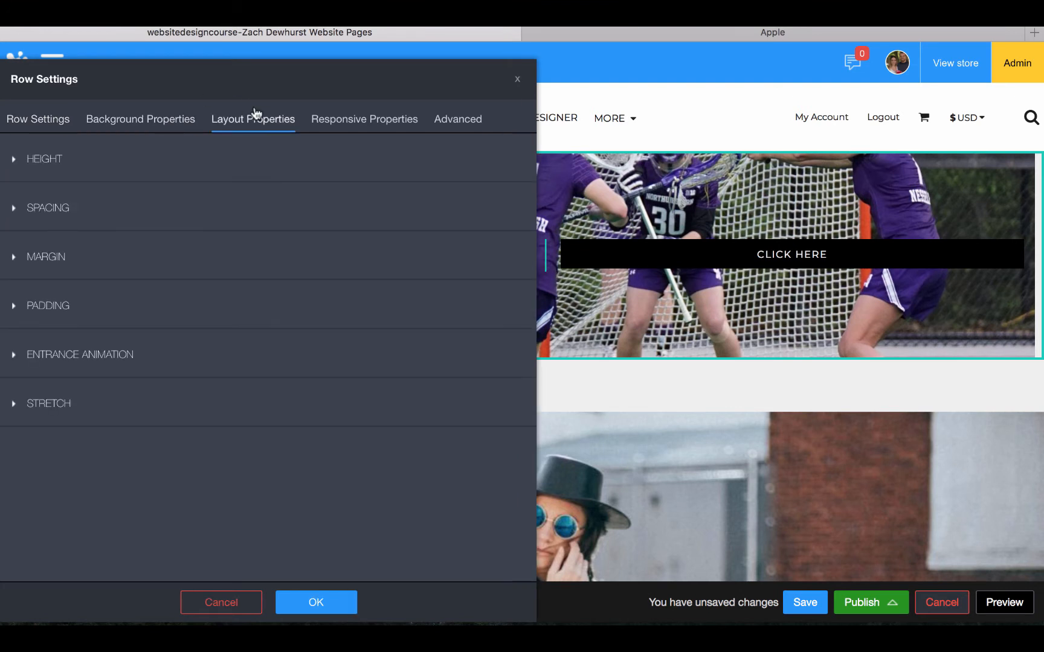
{"action": "left_click", "coordinate": [50, 224]}
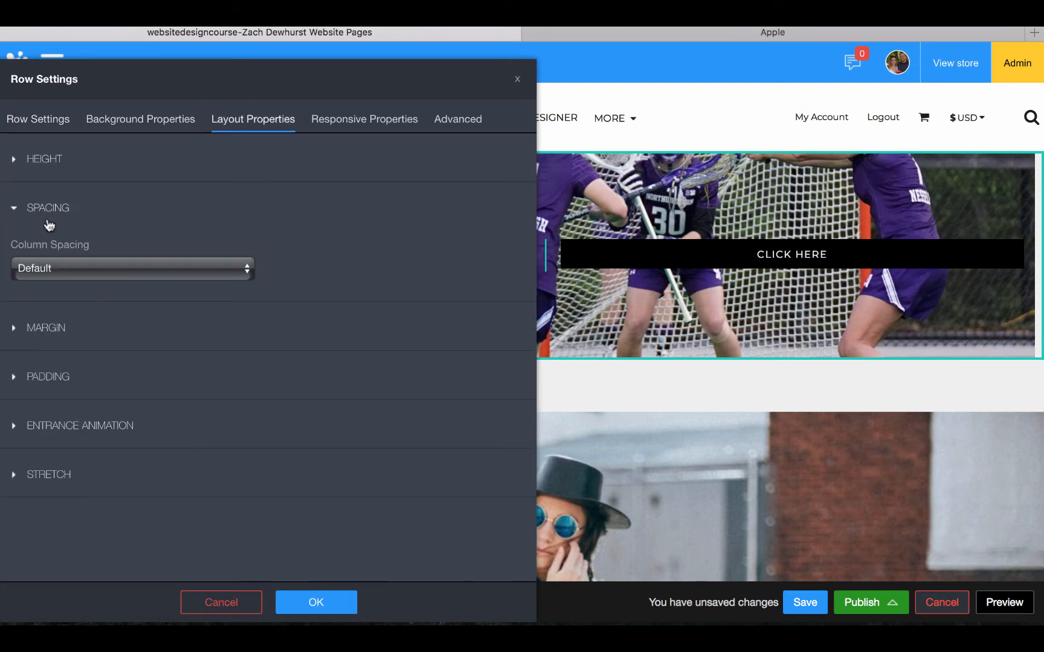
{"action": "left_click", "coordinate": [67, 274]}
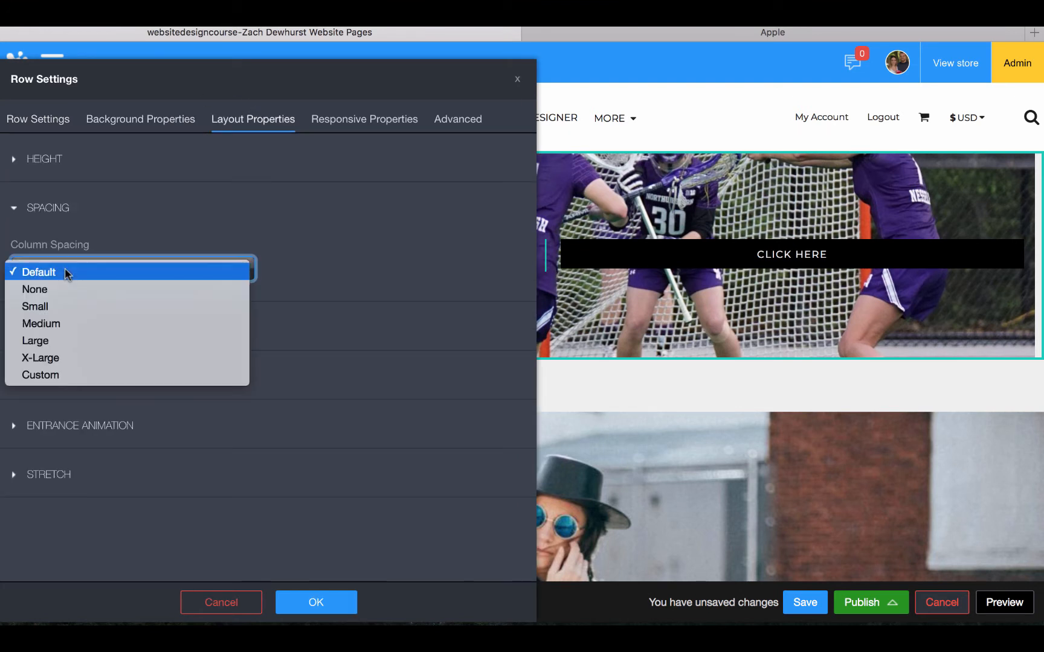
{"action": "left_click", "coordinate": [52, 376]}
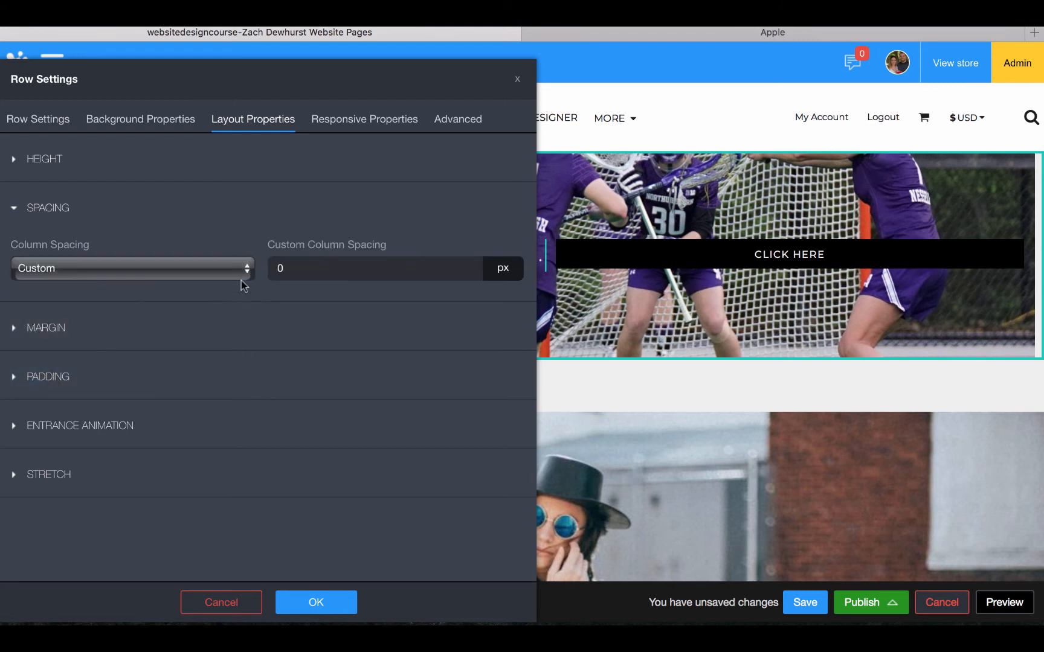
{"action": "left_click", "coordinate": [320, 269]}
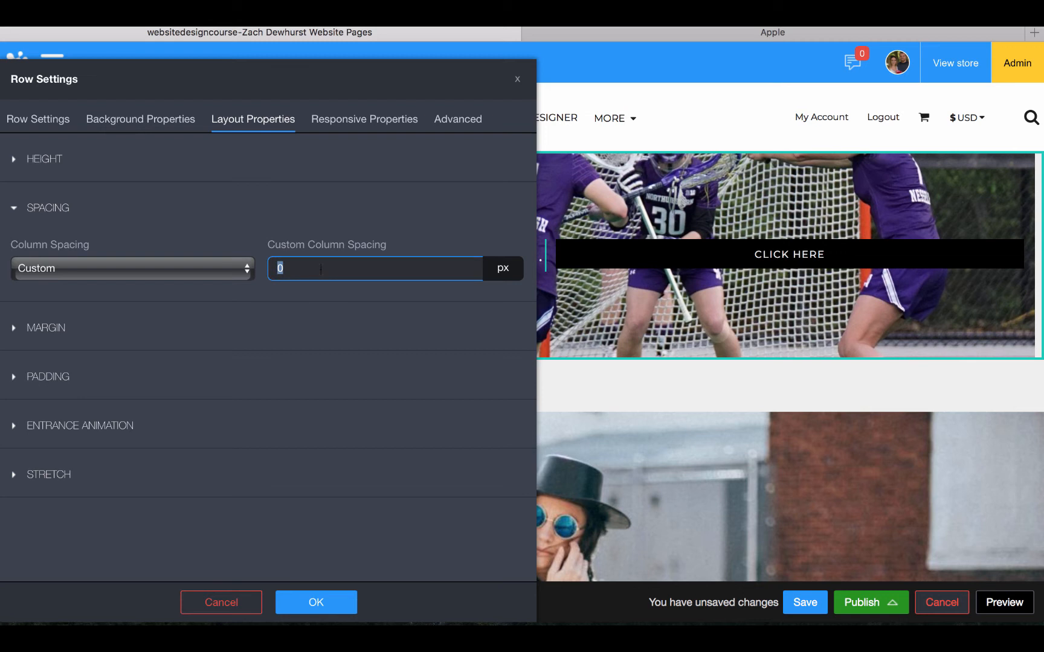
{"action": "type", "text": "25"}
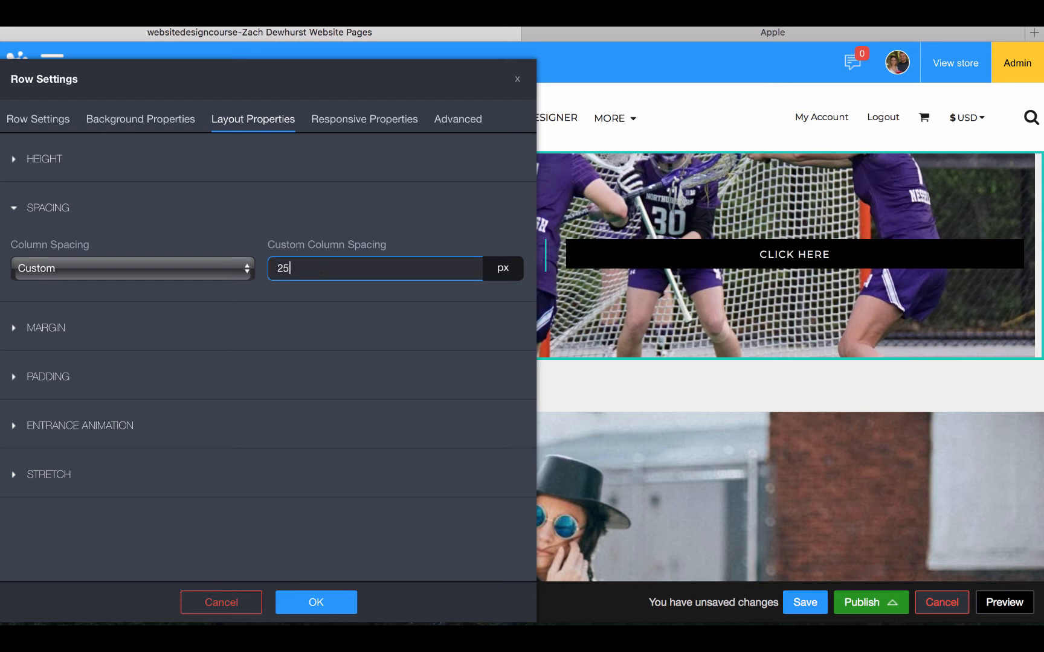
{"action": "double_click", "coordinate": [381, 271]}
{"action": "type", "text": "50"}
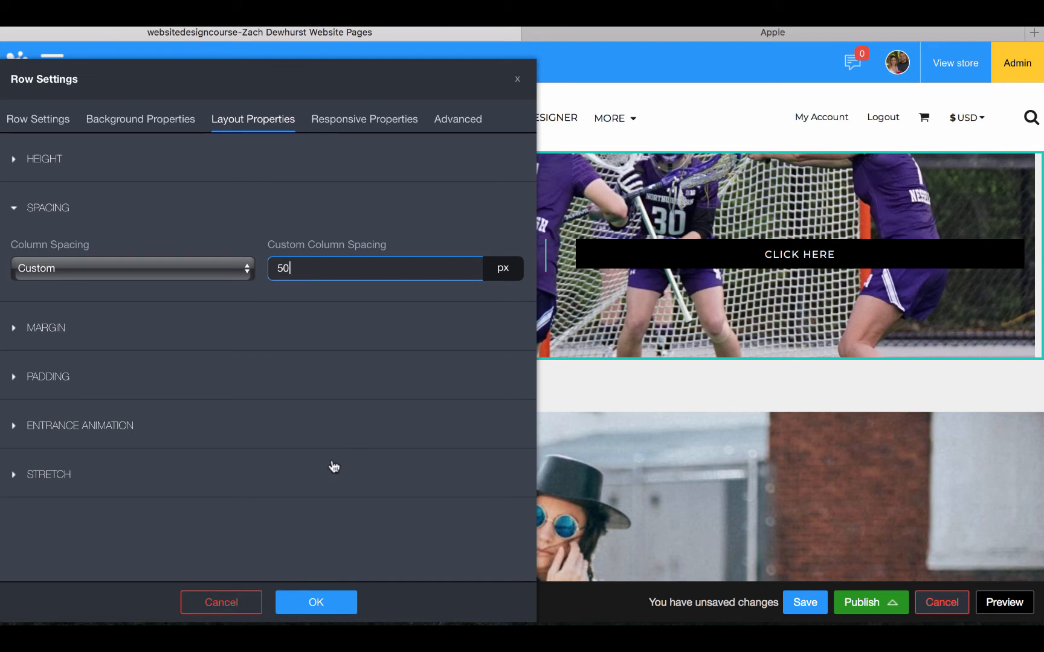
{"action": "left_click", "coordinate": [298, 603]}
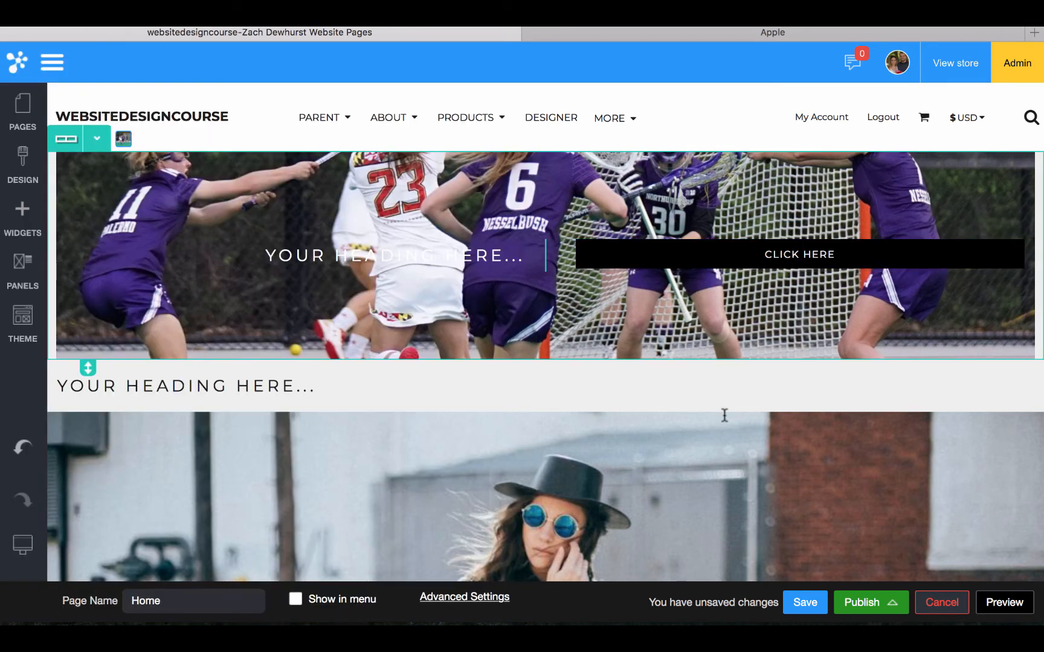
In mobile preview, give the lacrosse row a mobile-only 100 px column spacing, then return to wide desktop preview
{"action": "mouse_move", "coordinate": [43, 565]}
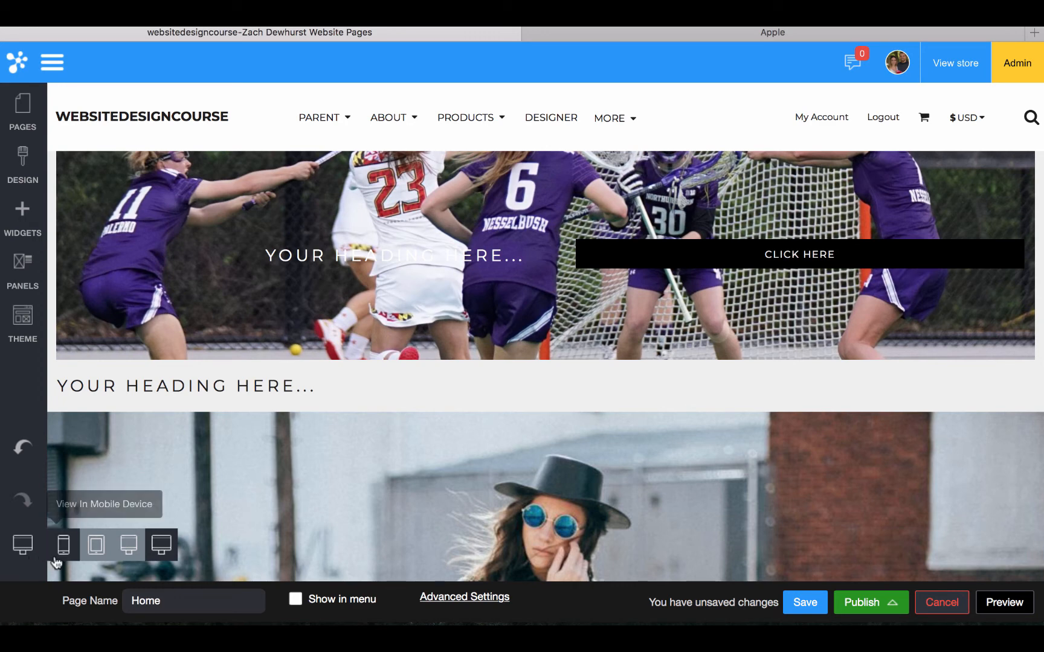
{"action": "left_click", "coordinate": [63, 545]}
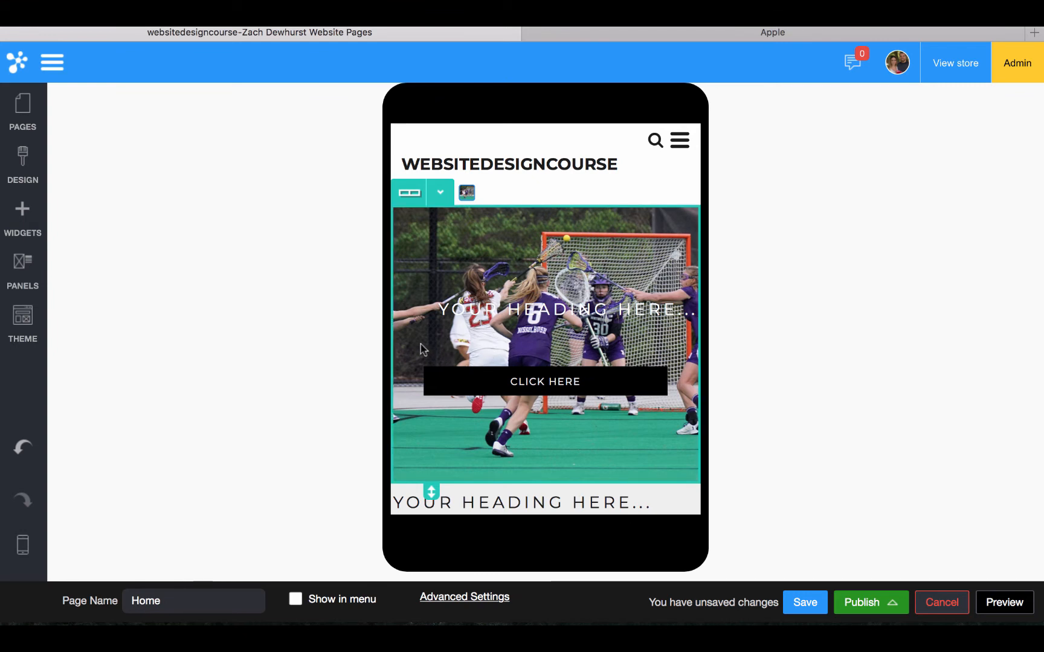
{"action": "double_click", "coordinate": [399, 335]}
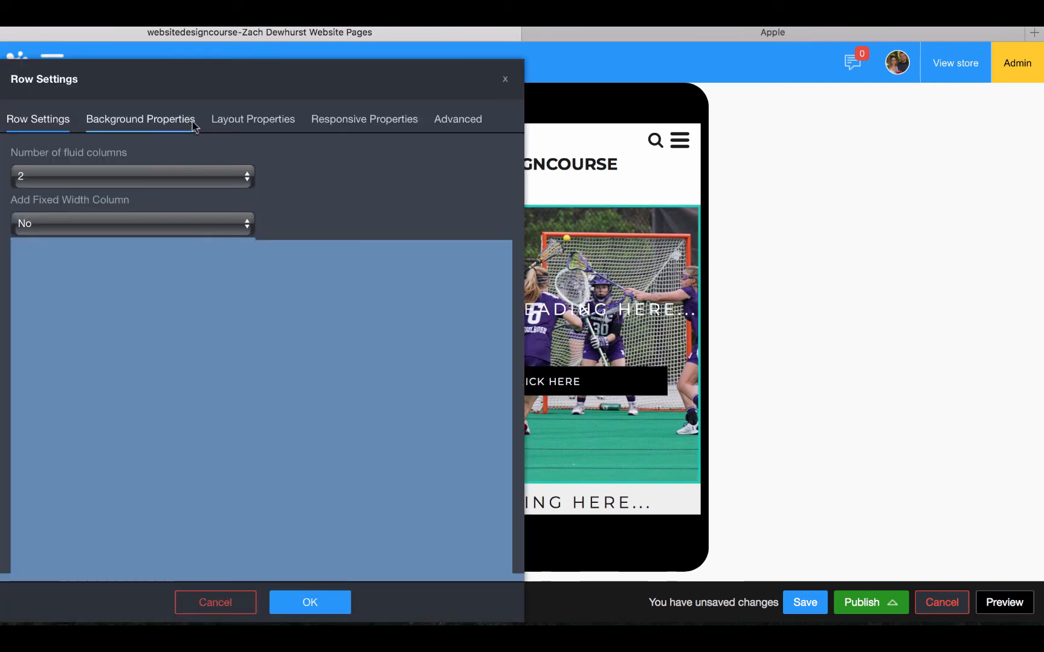
{"action": "left_click", "coordinate": [245, 124]}
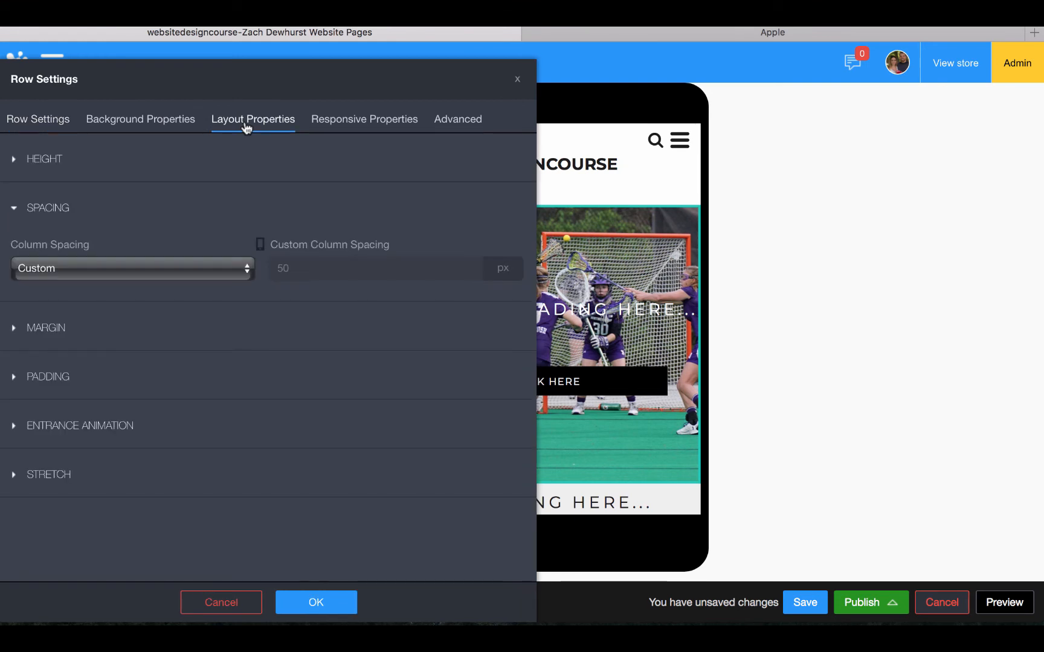
{"action": "left_click", "coordinate": [296, 271]}
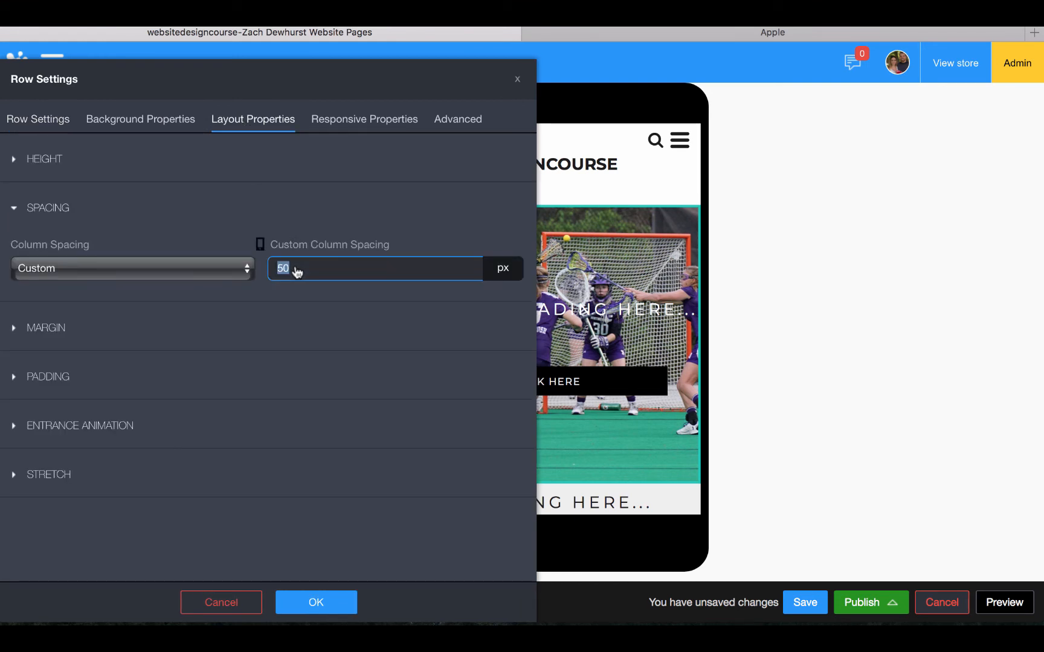
{"action": "type", "text": "10"}
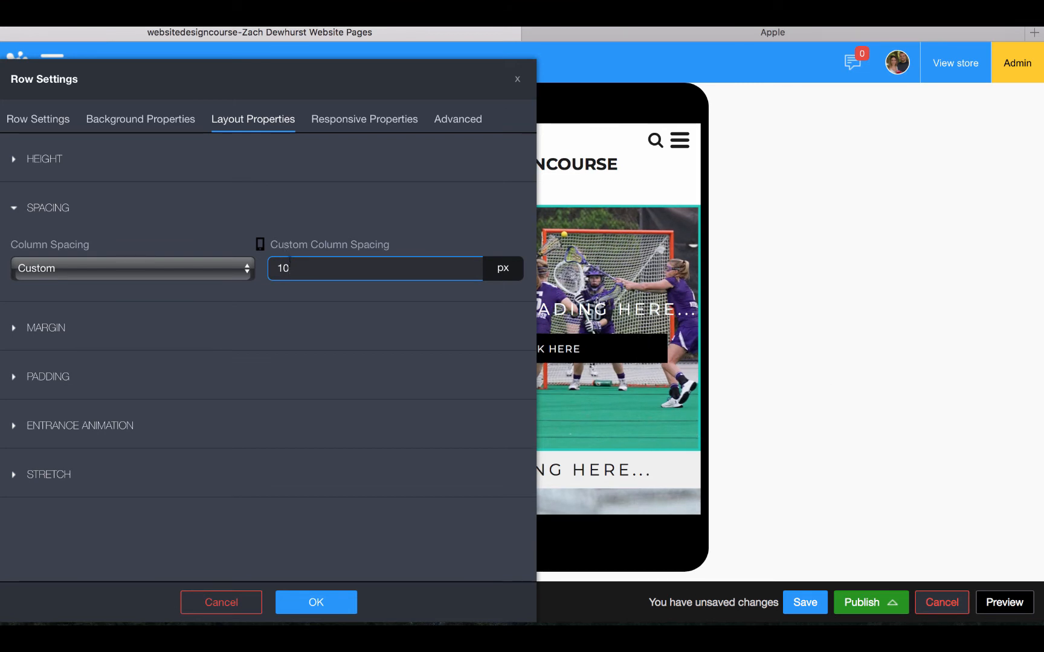
{"action": "type", "text": "0"}
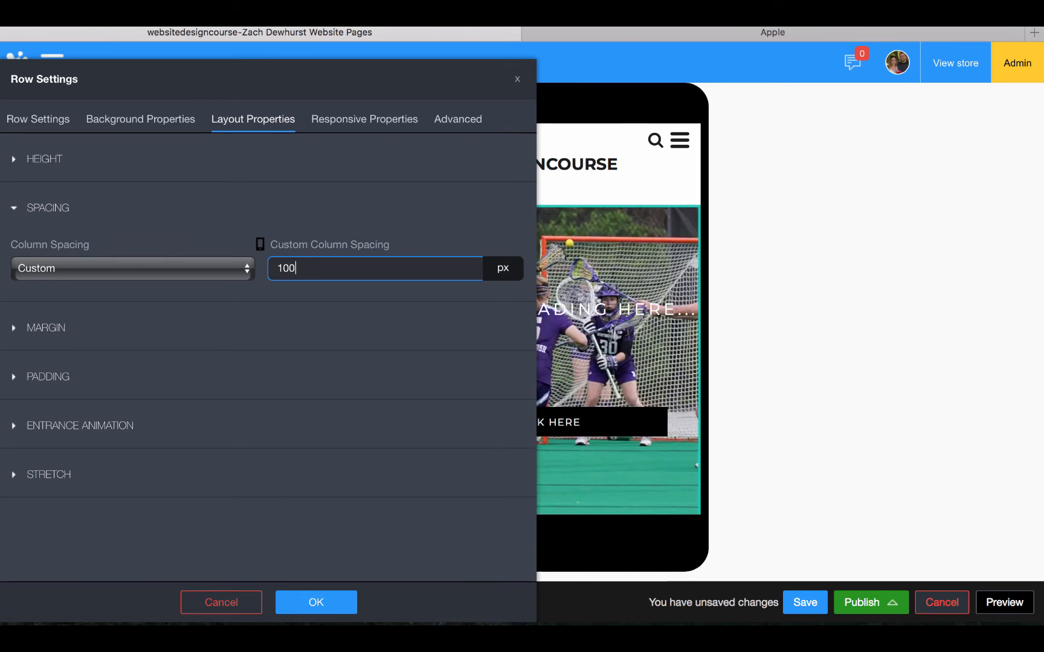
{"action": "left_click", "coordinate": [326, 609]}
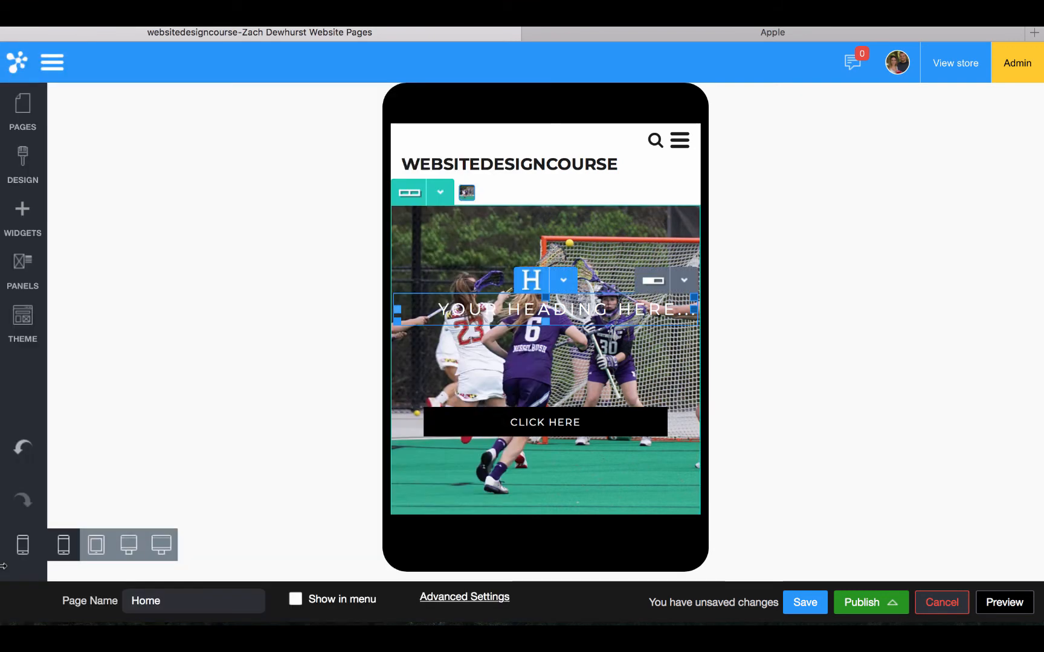
{"action": "left_click", "coordinate": [158, 559]}
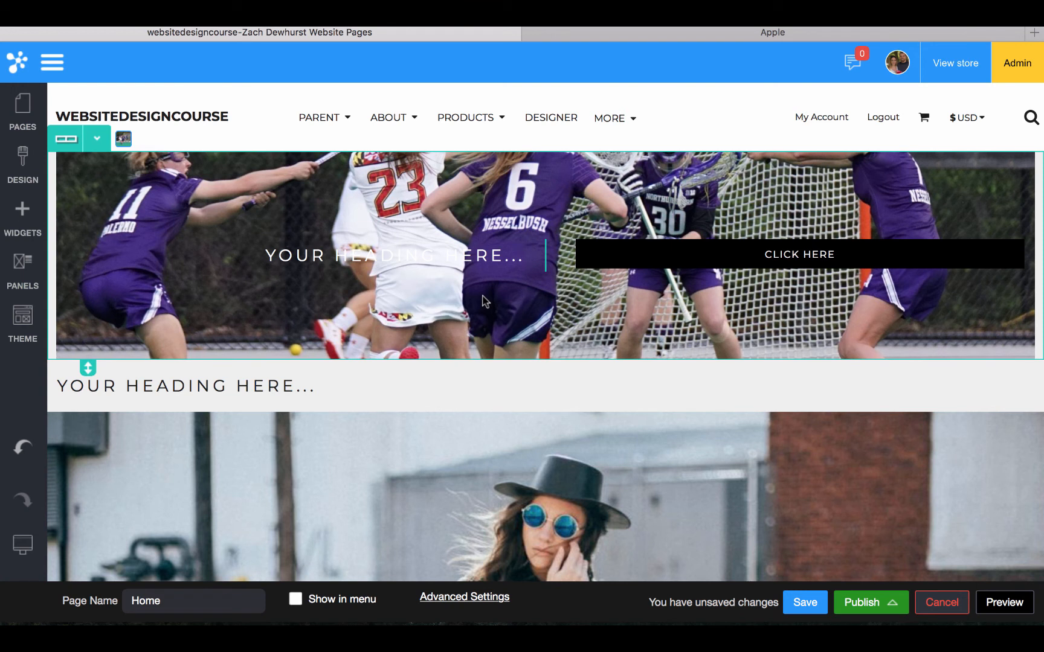
{"action": "left_click", "coordinate": [150, 191]}
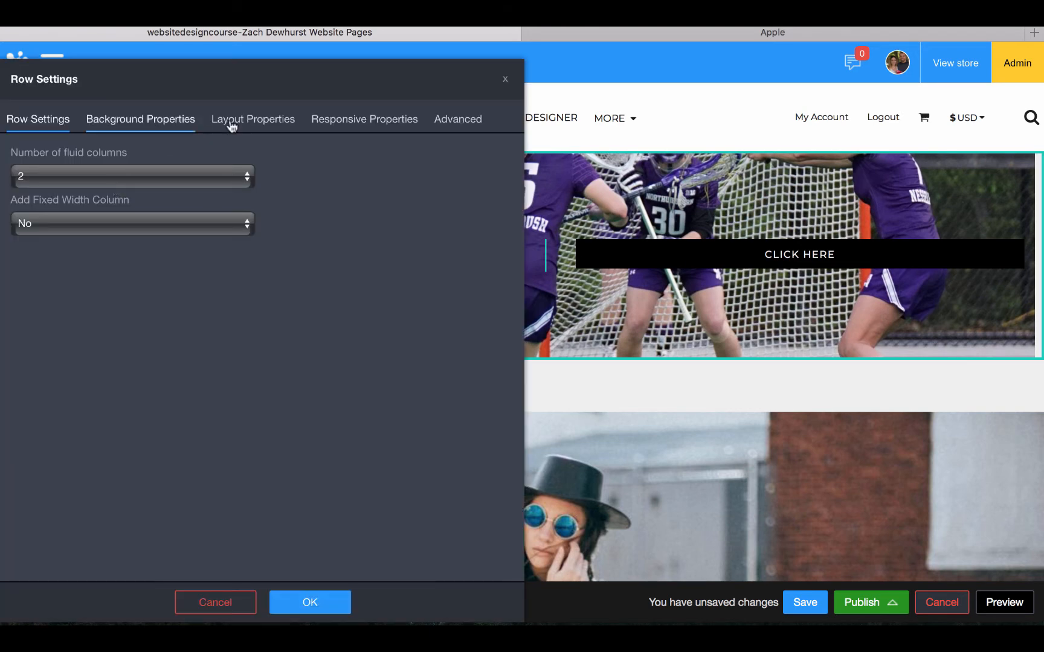
Set the lacrosse row's bottom padding to 100 px
{"action": "left_click", "coordinate": [232, 125]}
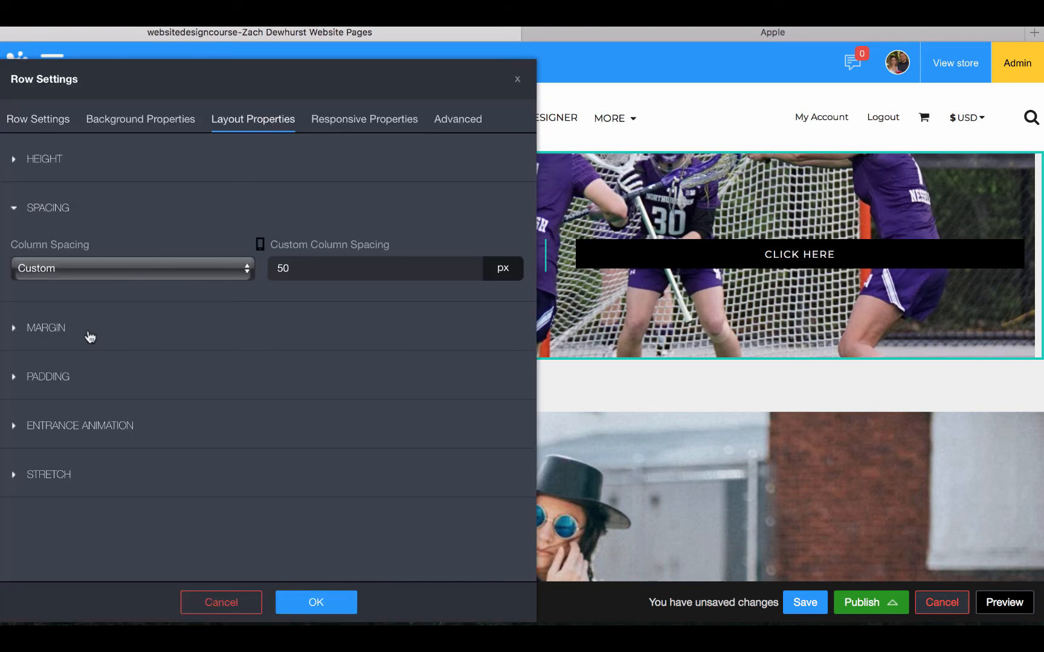
{"action": "left_click", "coordinate": [53, 383]}
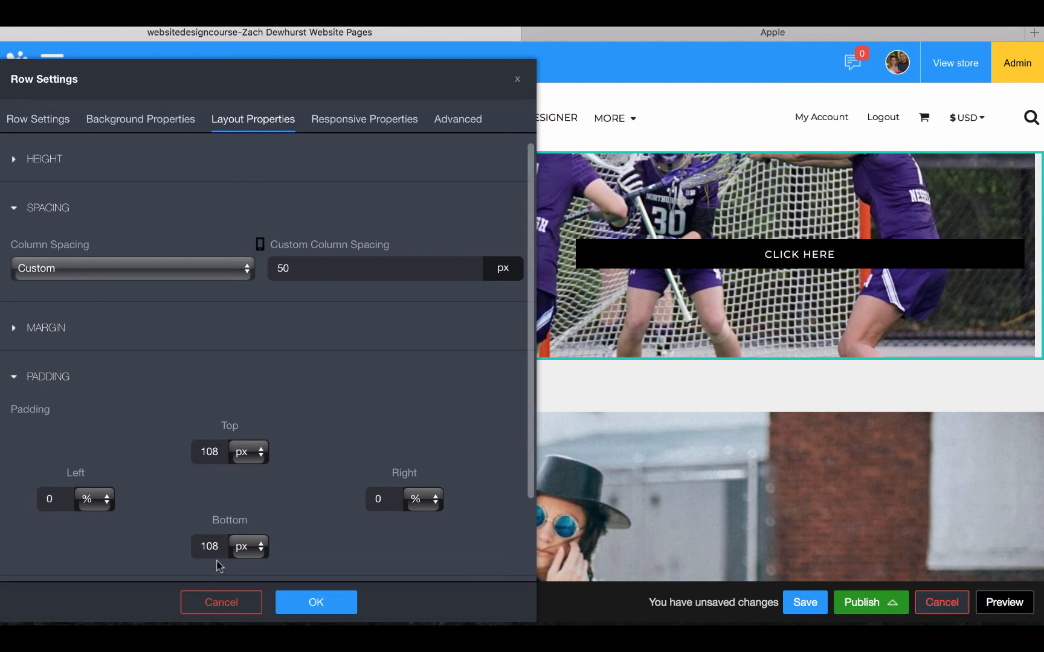
{"action": "double_click", "coordinate": [209, 546]}
{"action": "type", "text": "20"}
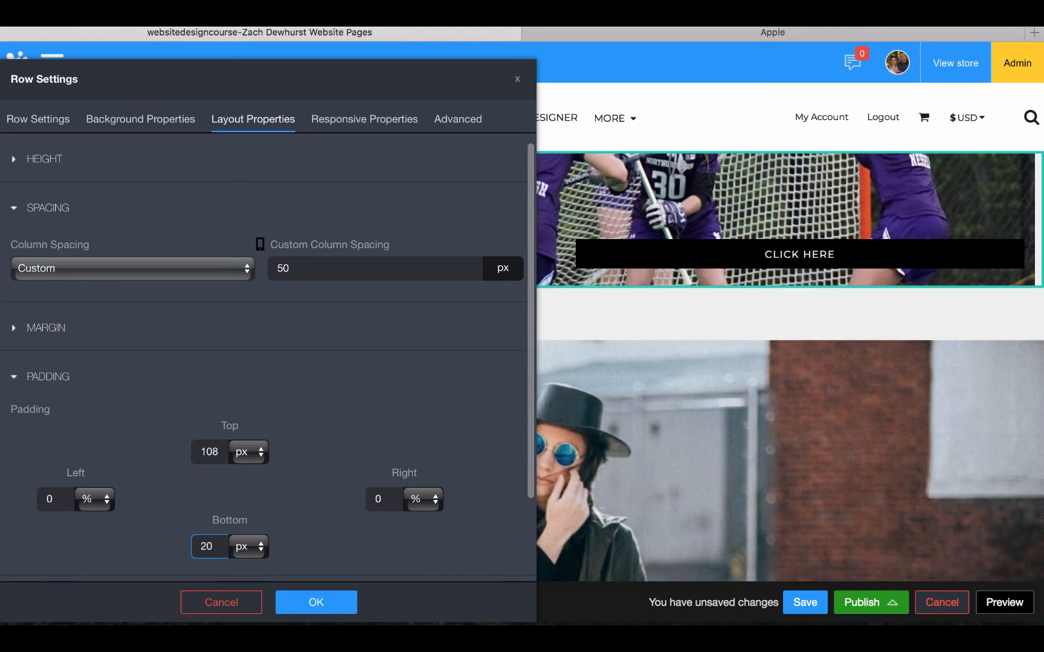
{"action": "type", "text": "20"}
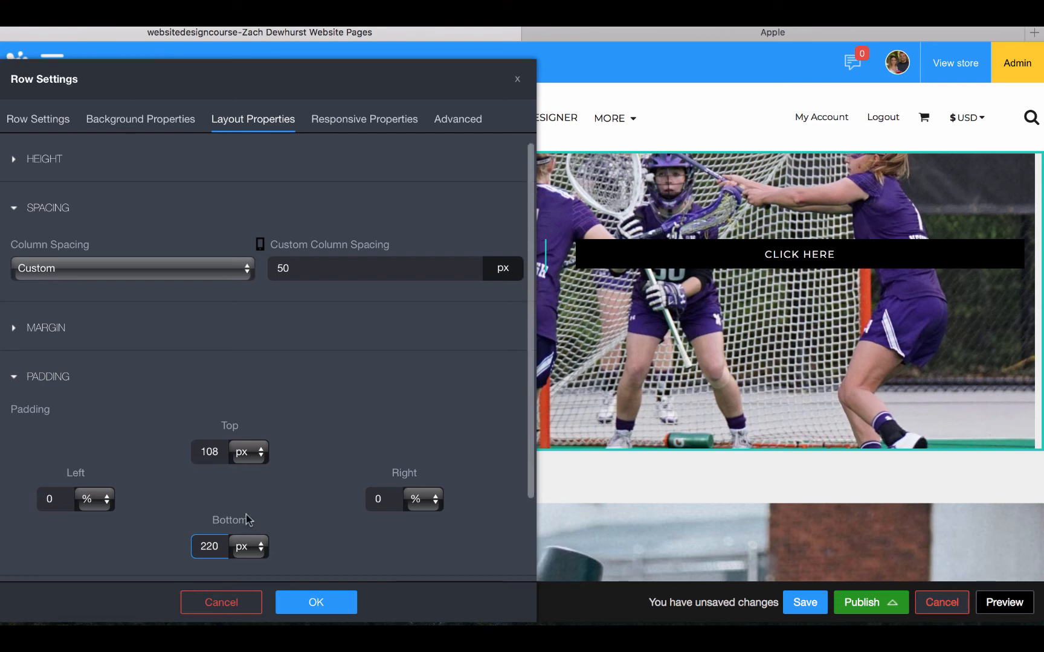
{"action": "key", "text": "BackSpace"}
{"action": "key", "text": "BackSpace"}
{"action": "key", "text": "BackSpace"}
{"action": "type", "text": "100"}
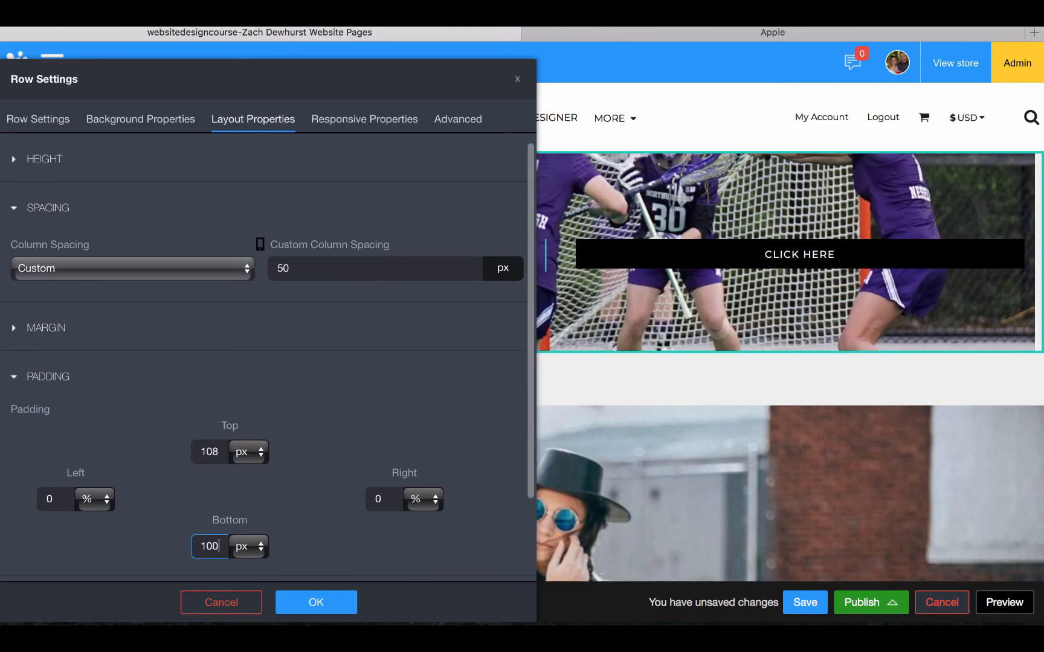
Keep the default top margin and give the row a custom 100 px bottom margin
{"action": "left_click", "coordinate": [30, 328]}
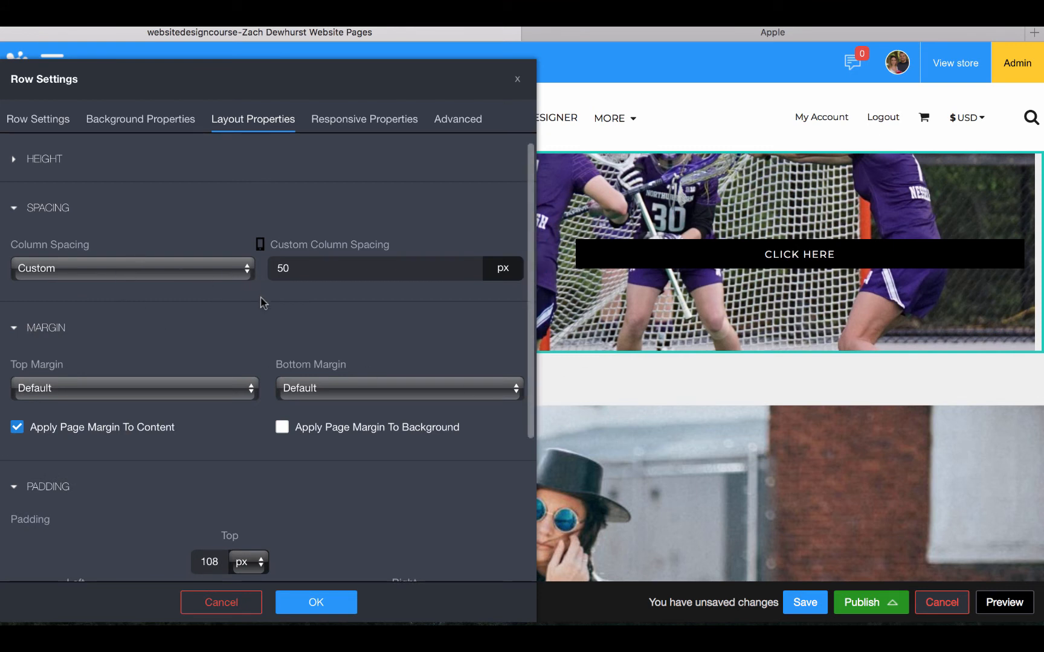
{"action": "left_click", "coordinate": [216, 389]}
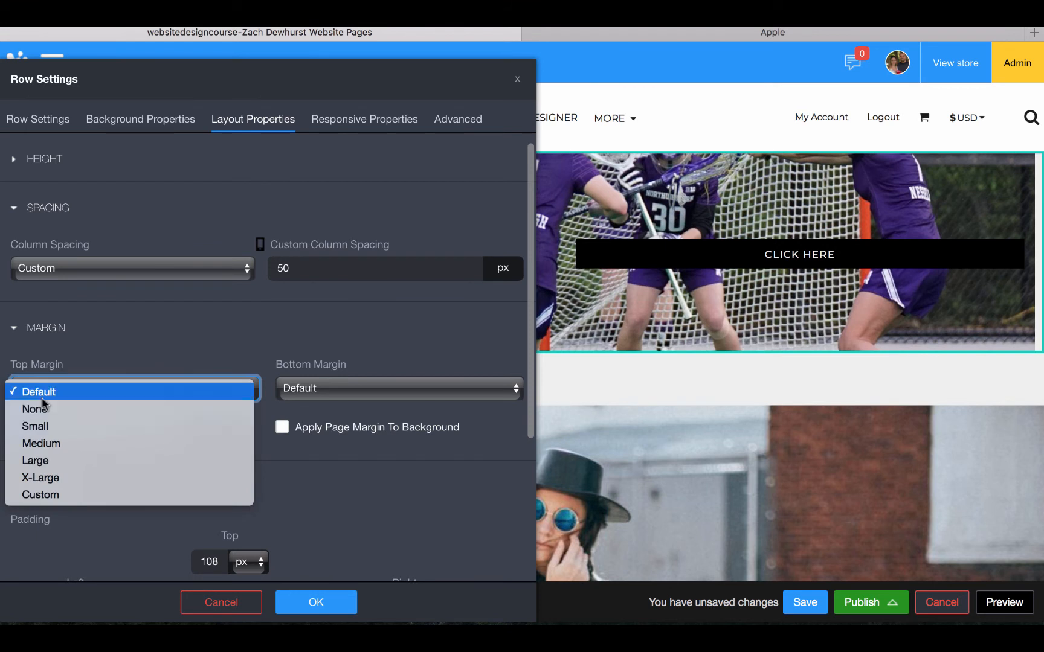
{"action": "left_click", "coordinate": [166, 340]}
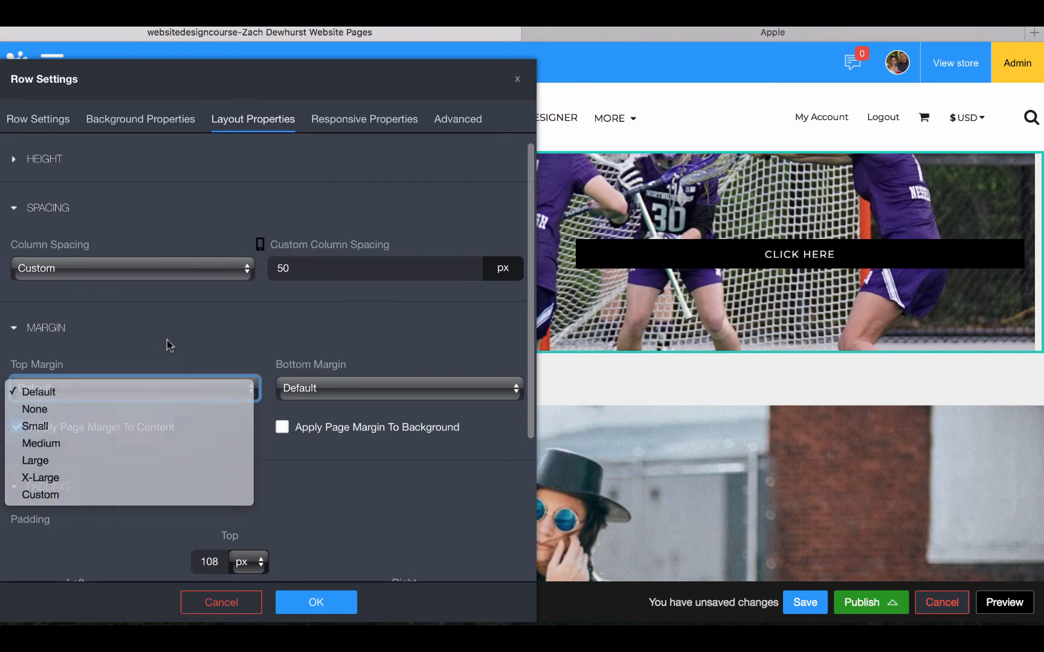
{"action": "left_click", "coordinate": [350, 390]}
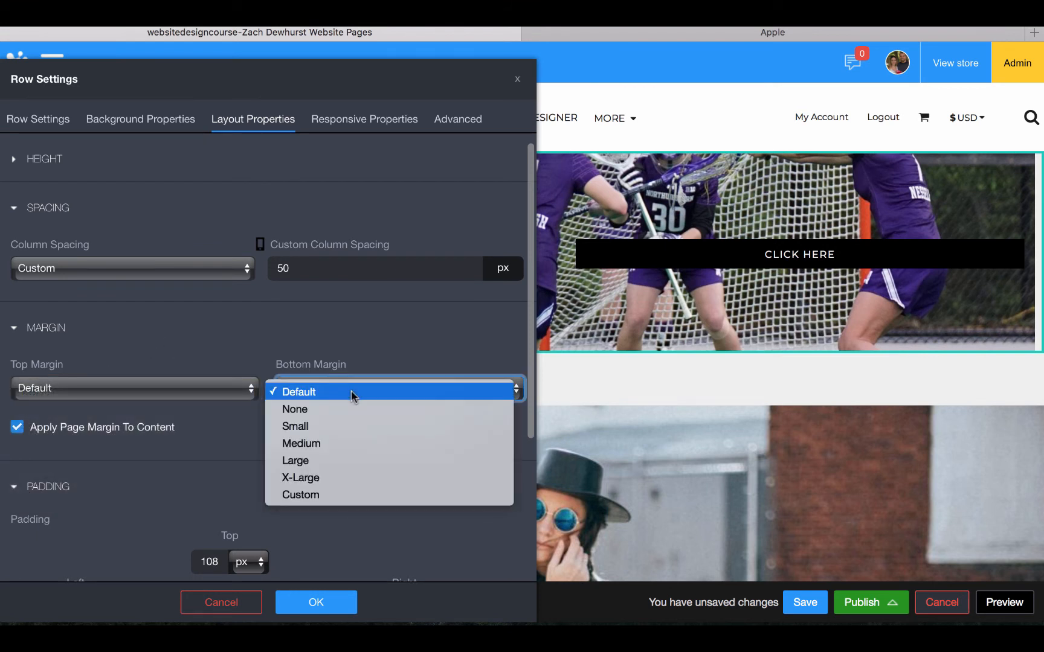
{"action": "left_click", "coordinate": [332, 496]}
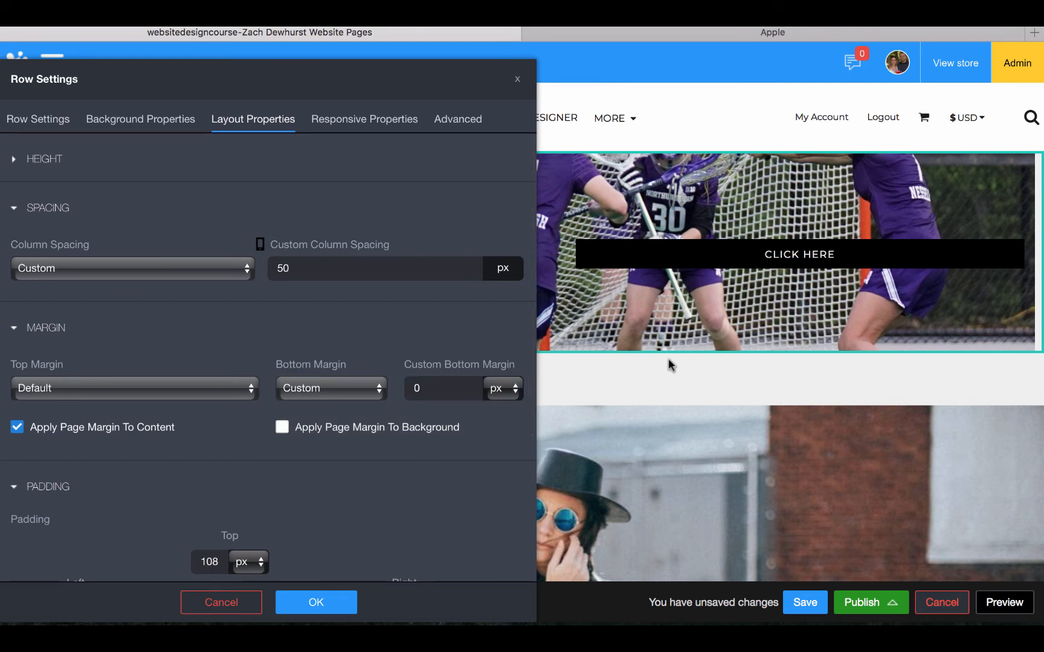
{"action": "left_click", "coordinate": [435, 389]}
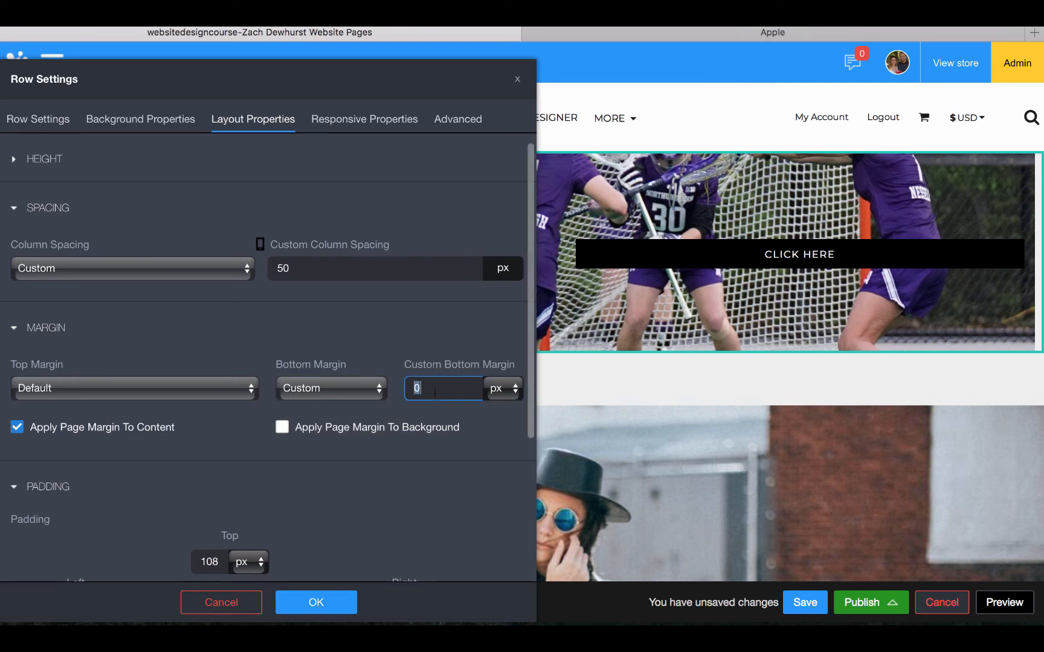
{"action": "type", "text": "100"}
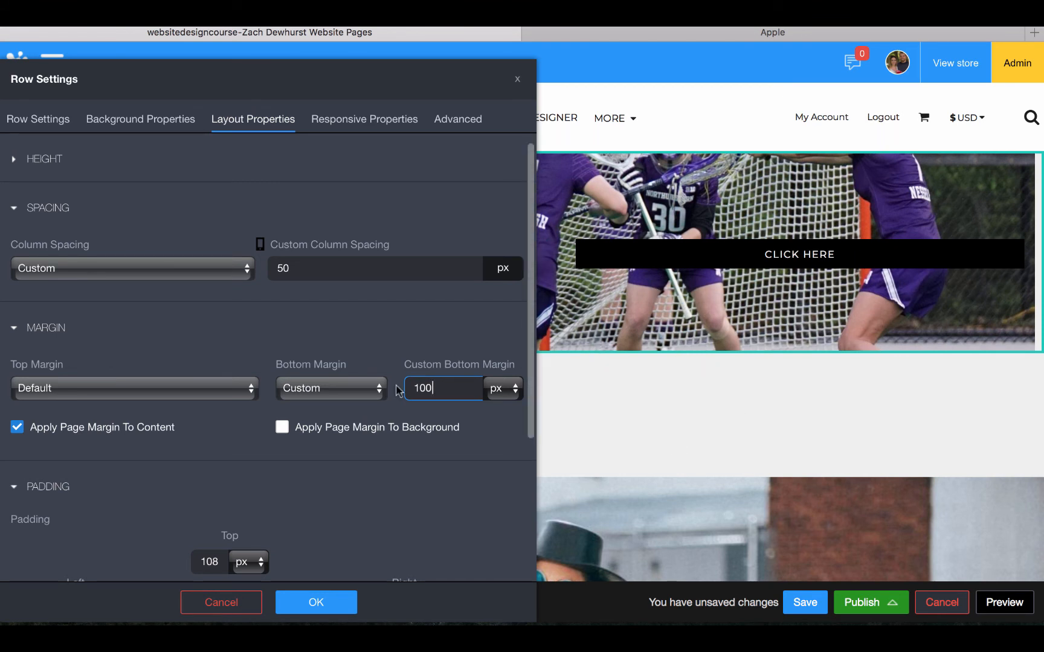
Turn on Background Full Page Bleed so the row background spans the full page width
{"action": "scroll", "coordinate": [397, 389], "scroll_direction": "down", "scroll_amount": 5}
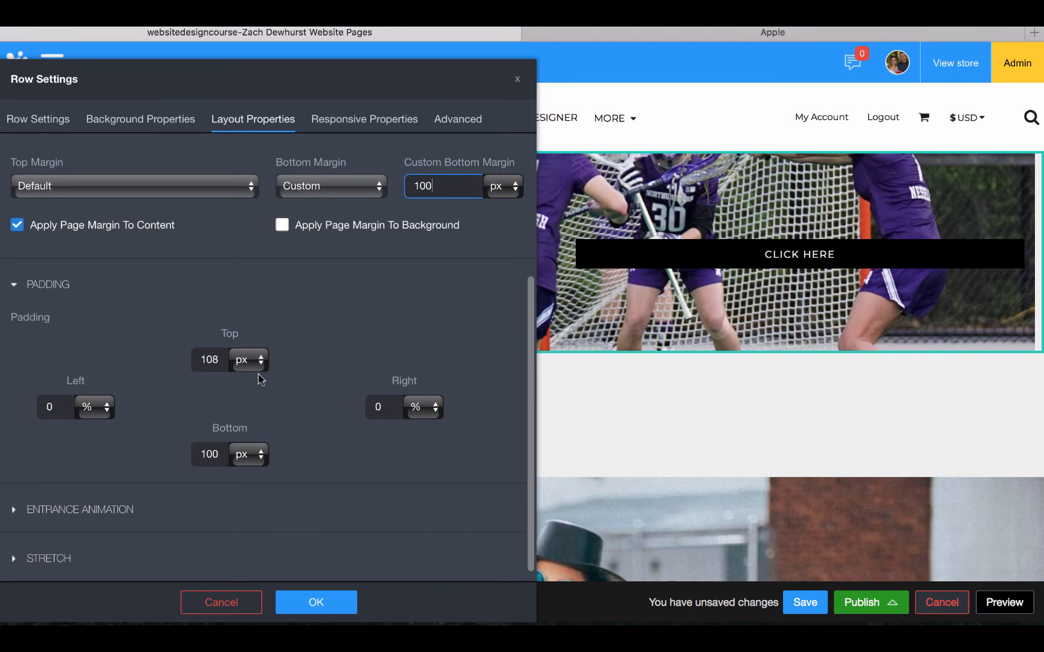
{"action": "left_click", "coordinate": [29, 569]}
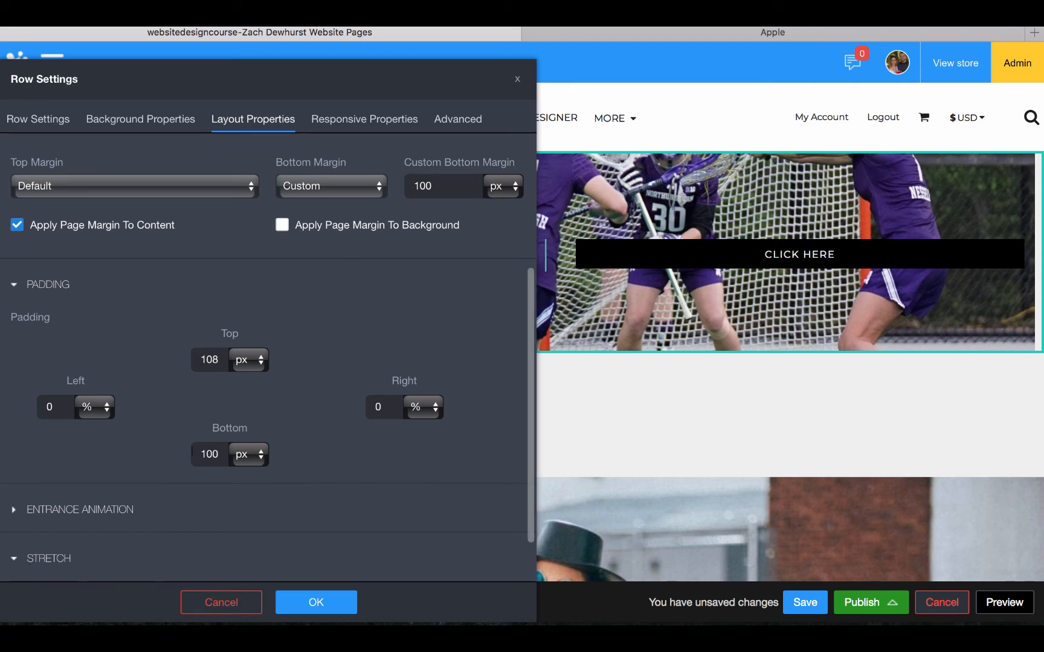
{"action": "scroll", "coordinate": [191, 454], "scroll_direction": "down", "scroll_amount": 2}
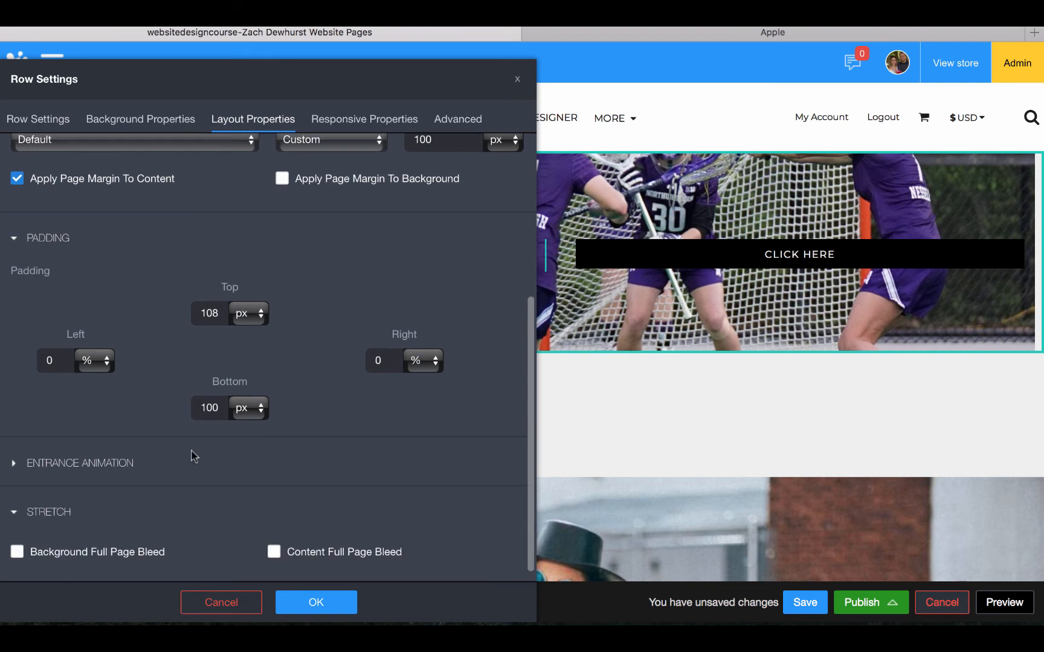
{"action": "left_click", "coordinate": [17, 552]}
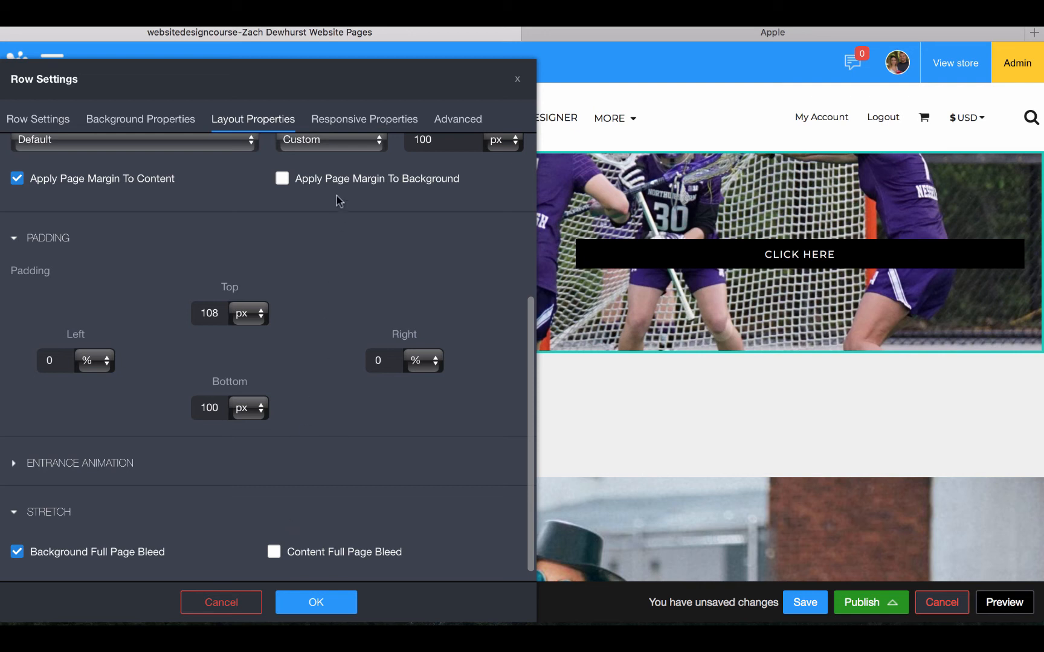
Show the row's Responsive Properties, briefly moving the dialog aside to check the page
{"action": "left_click", "coordinate": [349, 124]}
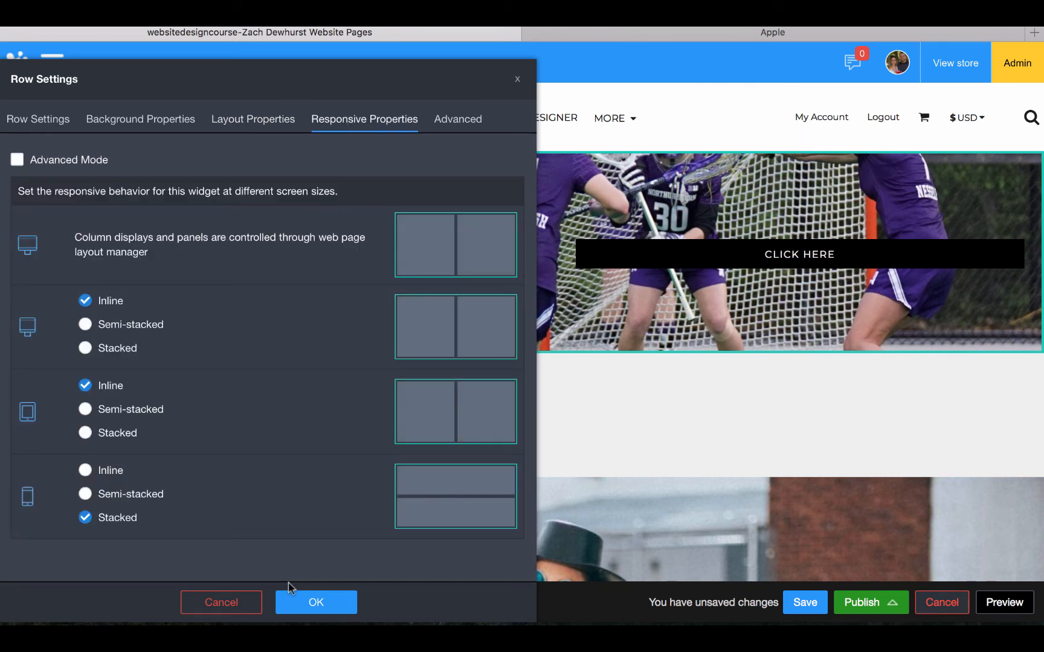
{"action": "left_click_drag", "start_coordinate": [458, 61], "coordinate": [356, 11]}
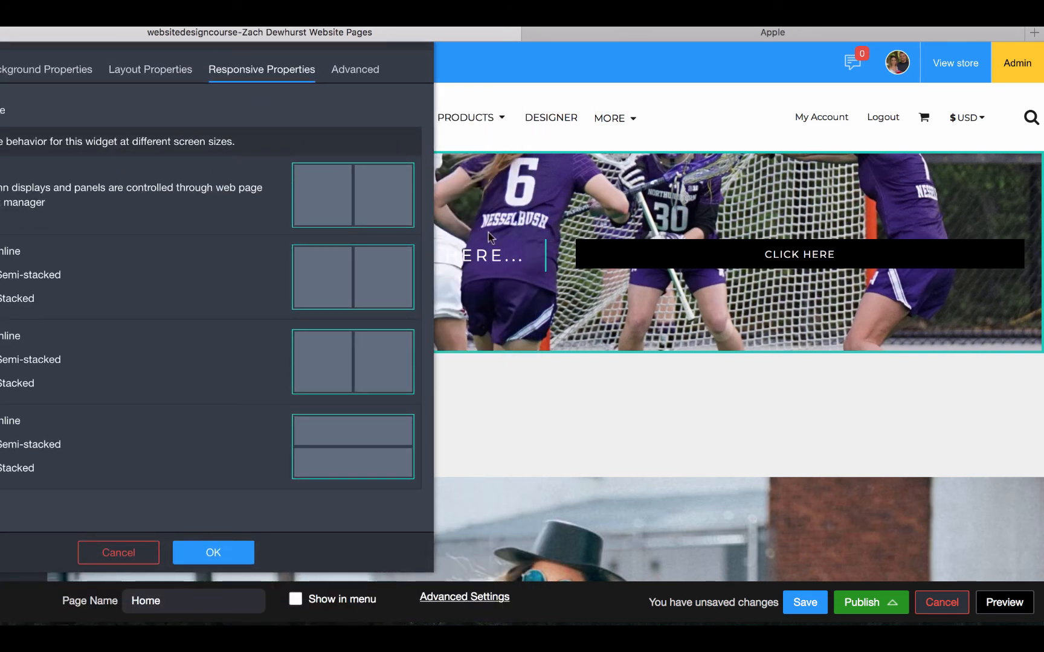
{"action": "left_click_drag", "start_coordinate": [339, 44], "coordinate": [512, 53]}
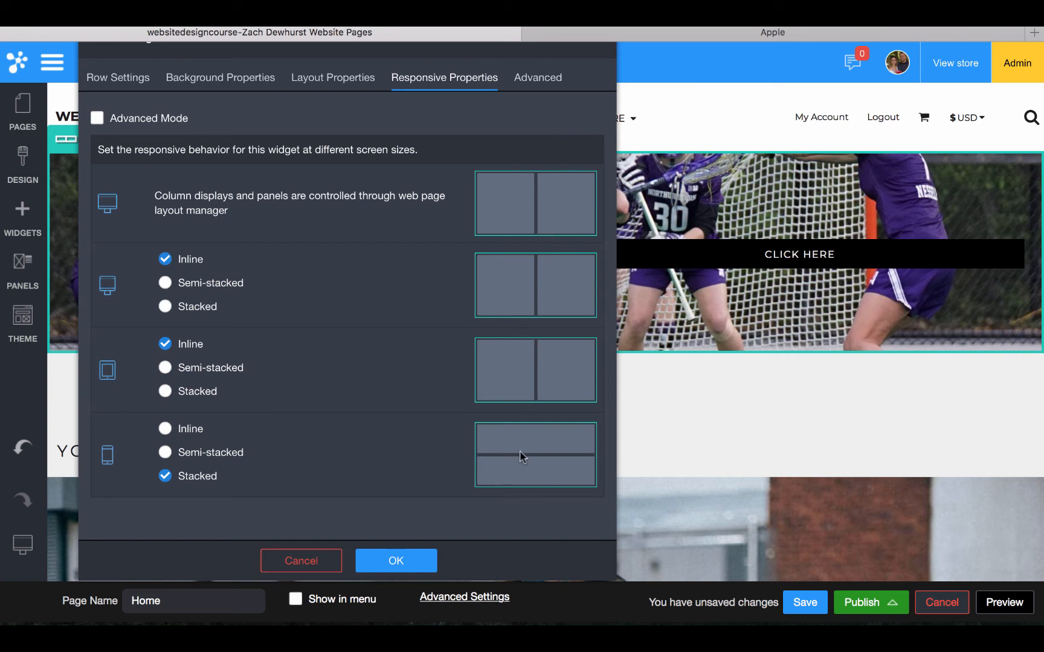
Close the row settings, then set the lacrosse row's fluid column count to 6
{"action": "left_click", "coordinate": [425, 562]}
{"action": "left_click", "coordinate": [98, 140]}
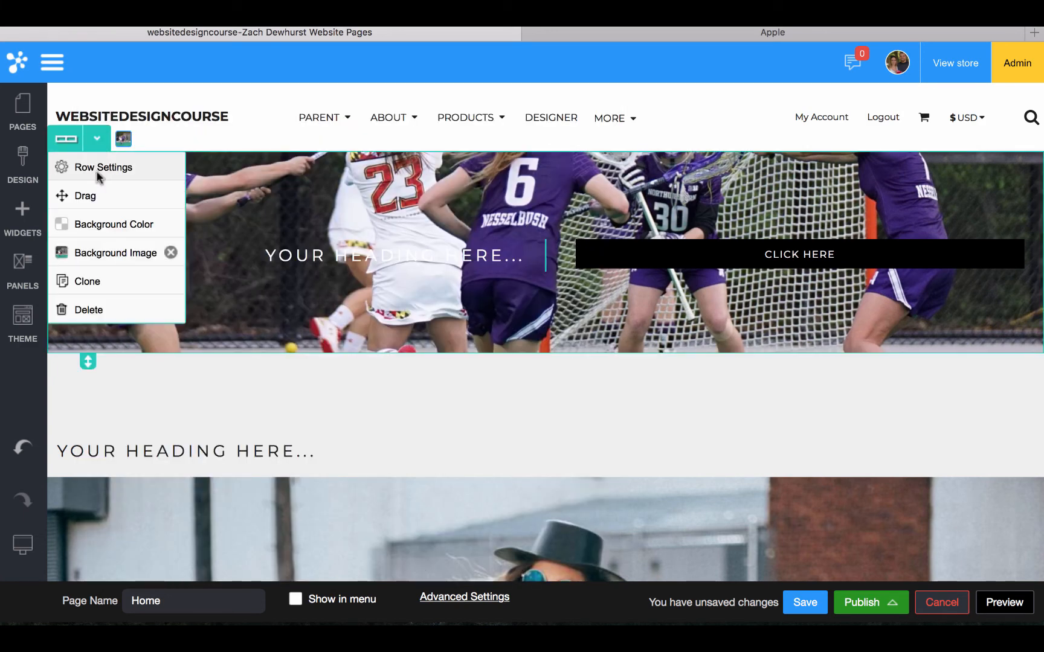
{"action": "left_click", "coordinate": [96, 171]}
{"action": "left_click", "coordinate": [97, 174]}
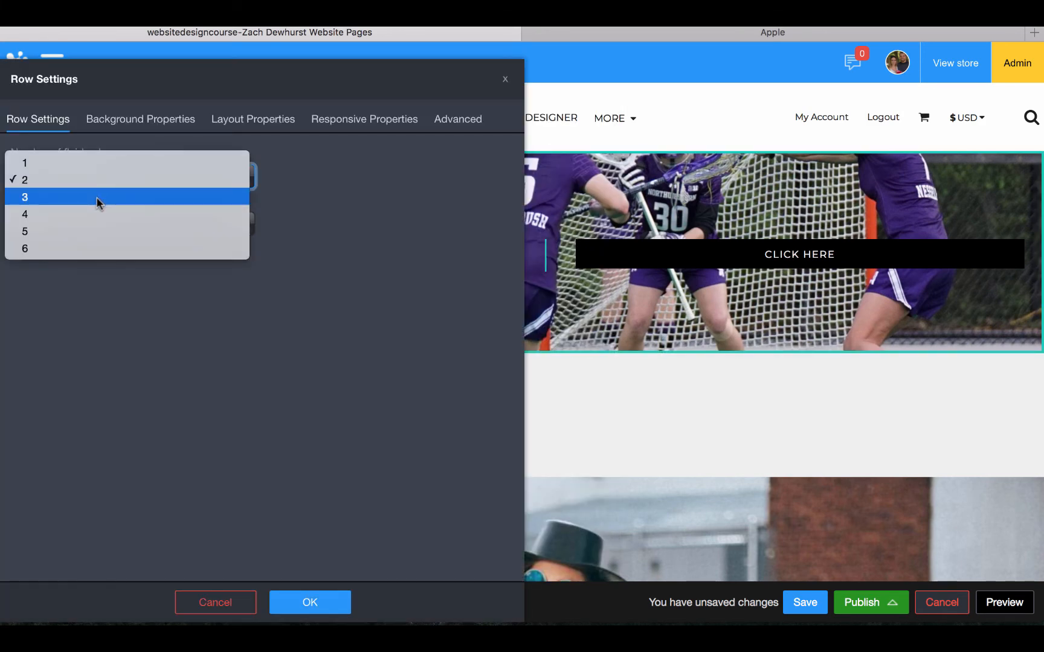
{"action": "left_click", "coordinate": [95, 247]}
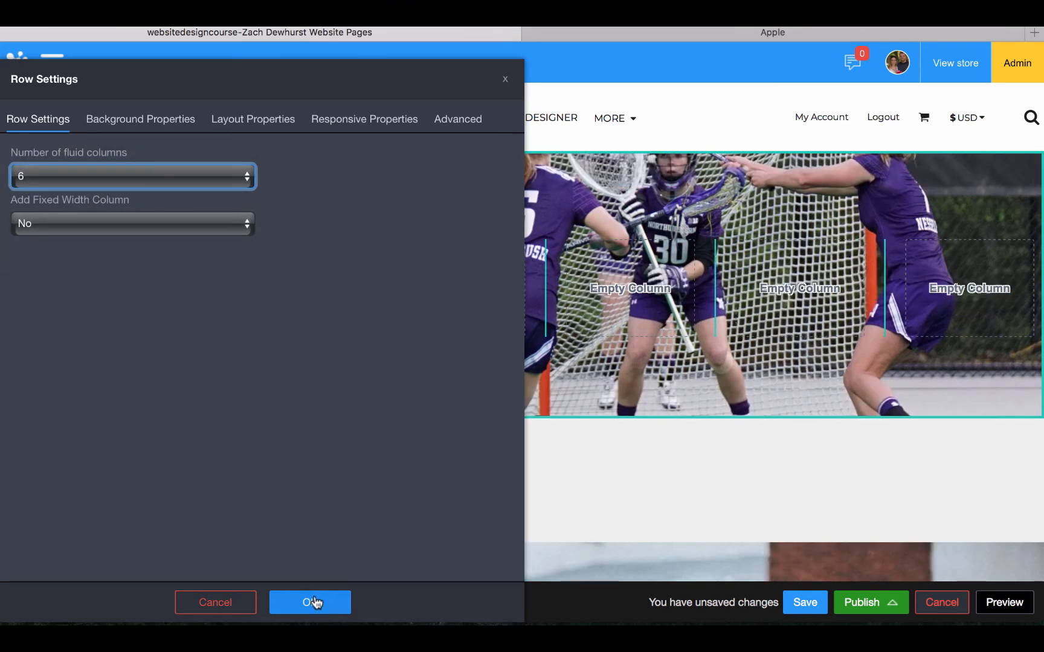
{"action": "left_click", "coordinate": [314, 602]}
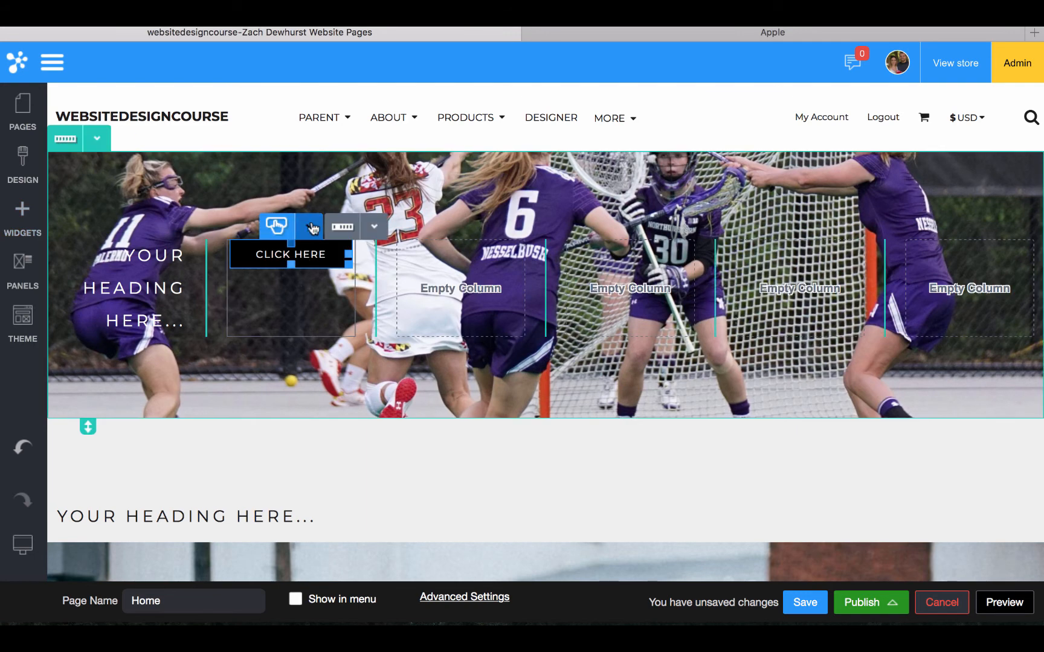
Clone the CLICK HERE button and place copies into the next two empty columns
{"action": "left_click", "coordinate": [312, 228]}
{"action": "left_click", "coordinate": [299, 369]}
{"action": "left_click", "coordinate": [309, 227]}
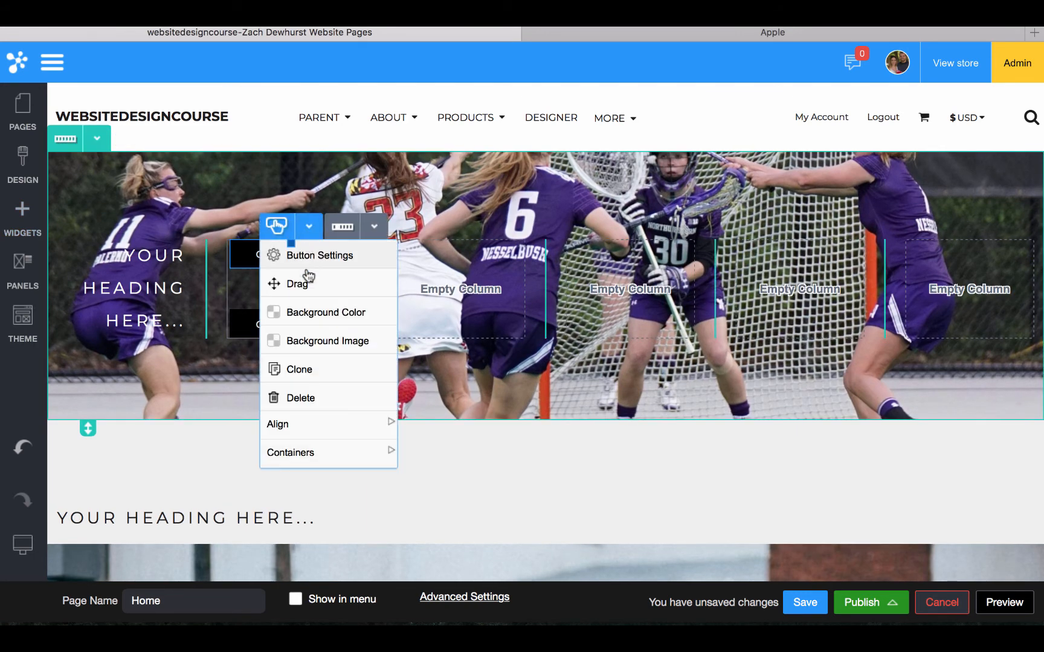
{"action": "left_click_drag", "start_coordinate": [308, 278], "coordinate": [477, 305]}
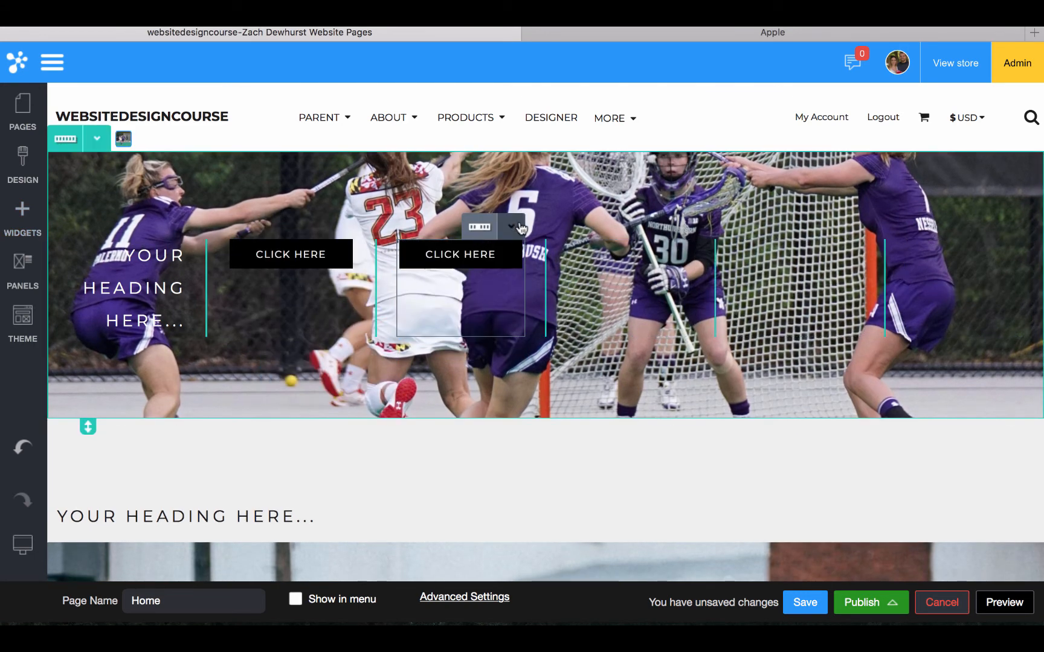
{"action": "left_click", "coordinate": [479, 226]}
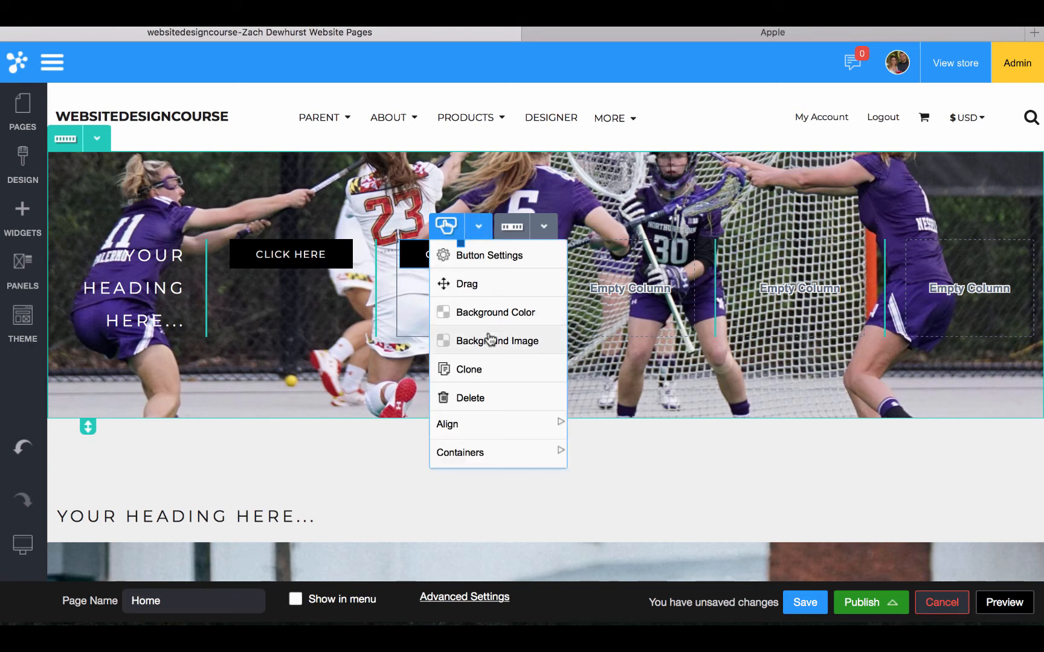
{"action": "left_click", "coordinate": [479, 374]}
{"action": "left_click", "coordinate": [478, 226]}
{"action": "mouse_move", "coordinate": [474, 284]}
{"action": "left_mouse_down"}
{"action": "mouse_move", "coordinate": [601, 307]}
{"action": "mouse_move", "coordinate": [604, 284]}
{"action": "left_mouse_up"}
Clone two more CLICK HERE buttons into the remaining empty columns of the photo row
{"action": "left_click", "coordinate": [647, 226]}
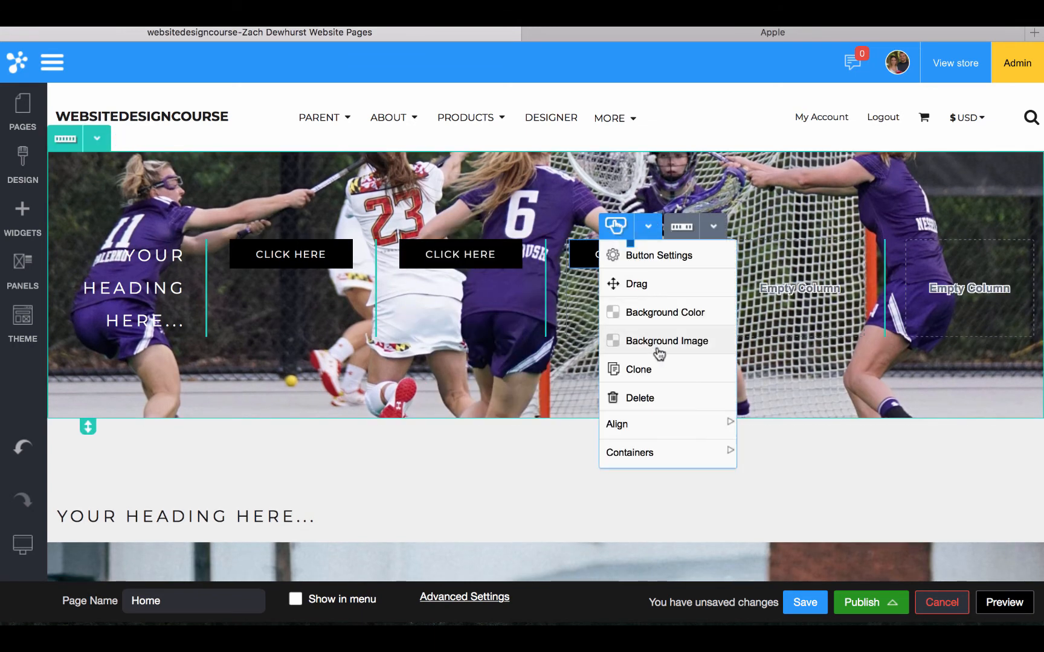
{"action": "left_click", "coordinate": [652, 369]}
{"action": "left_click", "coordinate": [647, 226]}
{"action": "mouse_move", "coordinate": [640, 283]}
{"action": "left_mouse_down"}
{"action": "mouse_move", "coordinate": [779, 281]}
{"action": "mouse_move", "coordinate": [840, 299]}
{"action": "left_mouse_up"}
{"action": "left_click", "coordinate": [817, 227]}
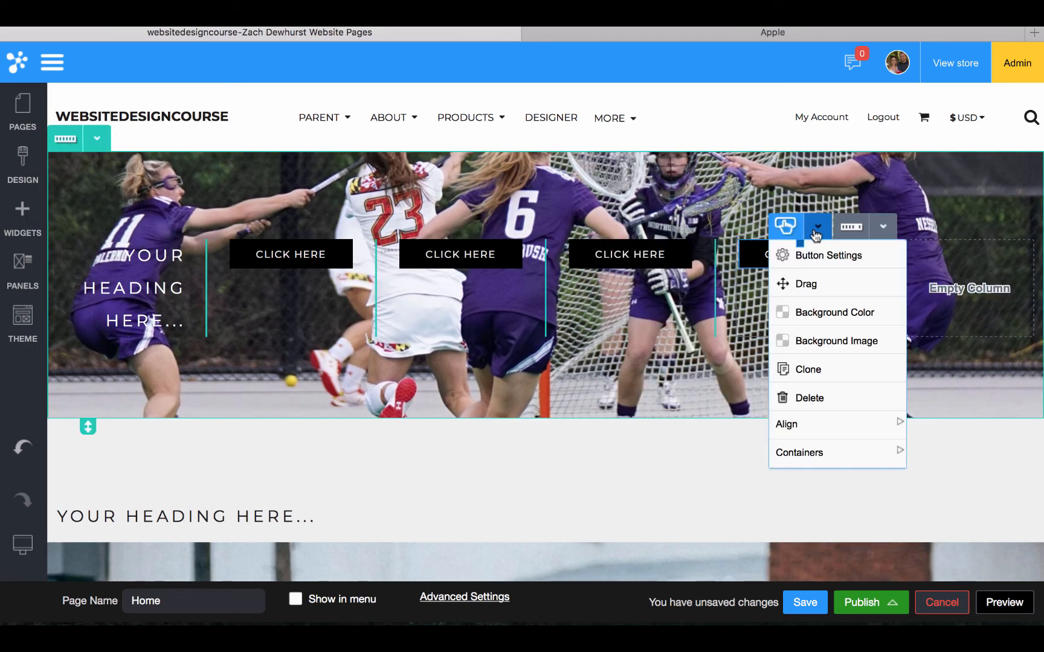
{"action": "left_click", "coordinate": [810, 369]}
{"action": "left_click", "coordinate": [817, 227]}
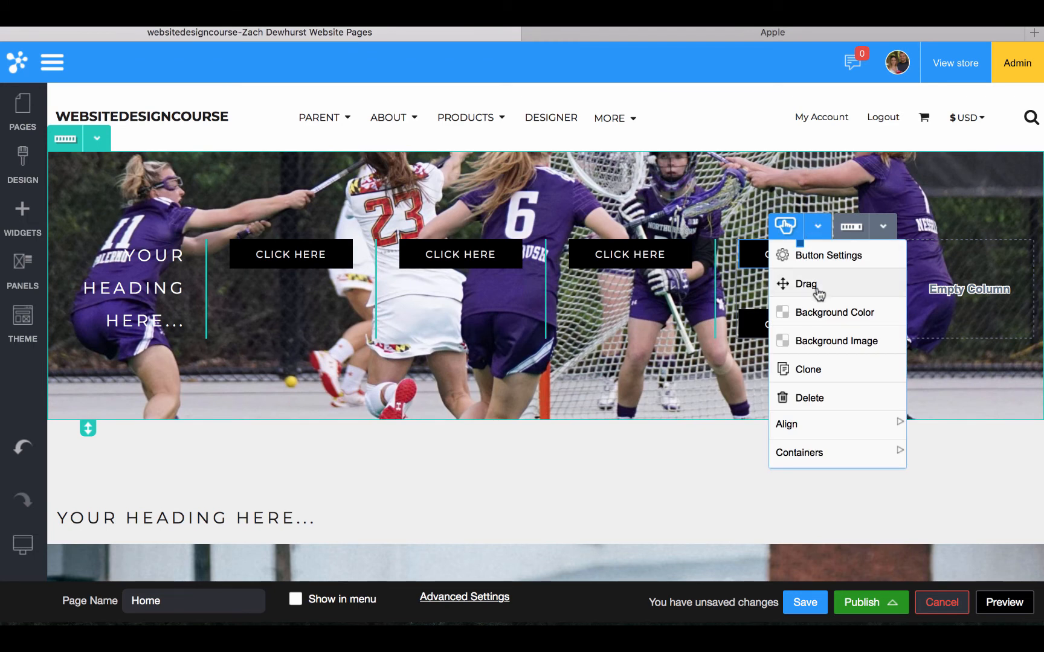
{"action": "left_click_drag", "start_coordinate": [817, 289], "coordinate": [961, 290]}
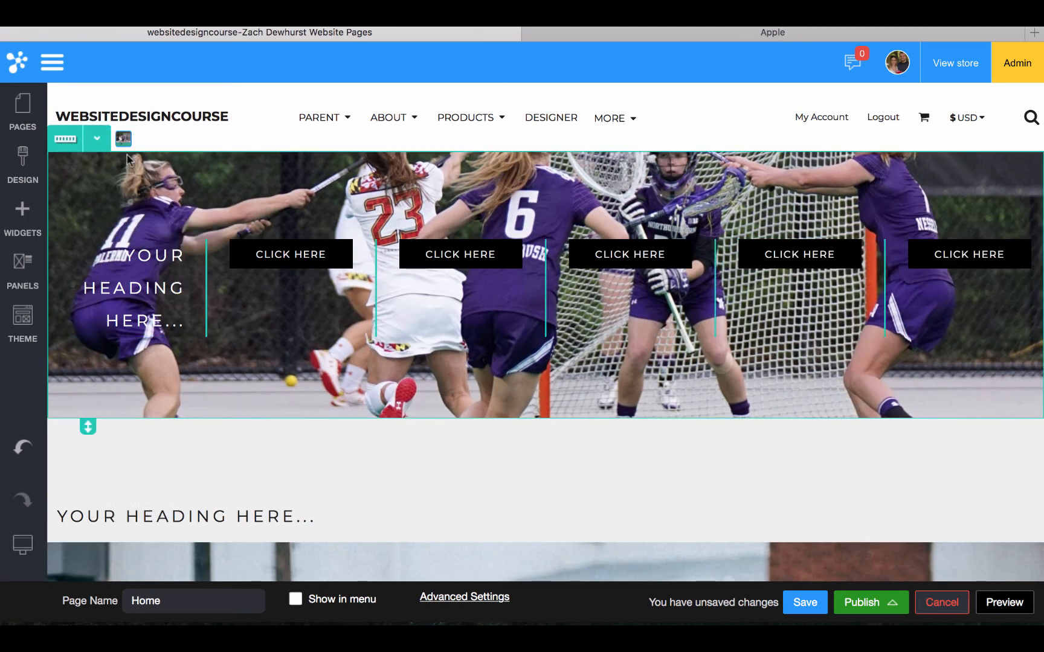
{"action": "left_click", "coordinate": [102, 176]}
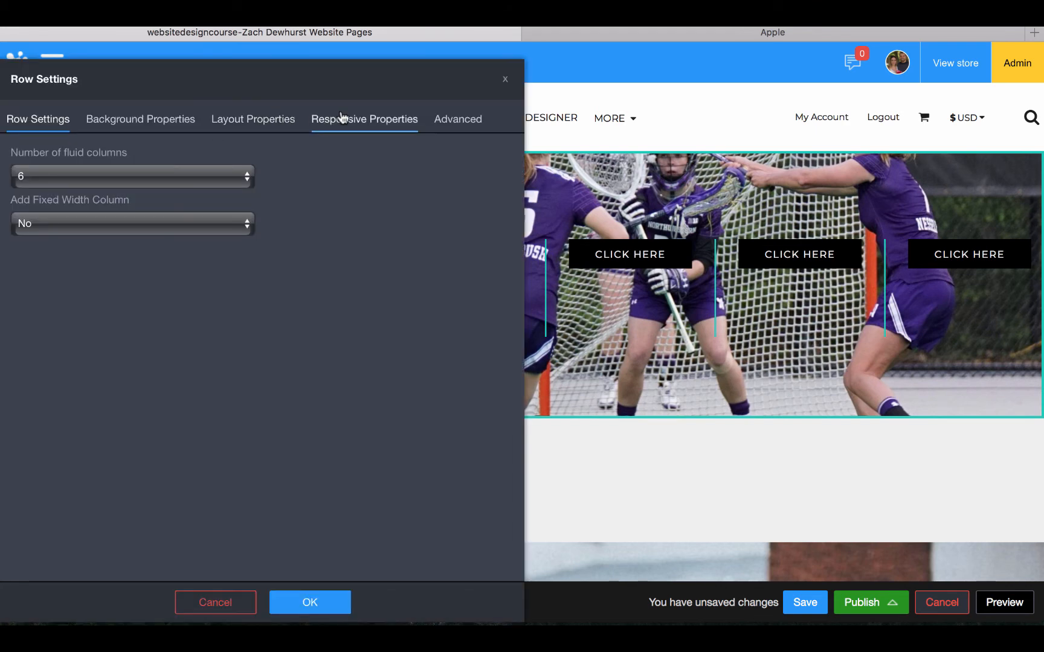
Check the row's responsive options without changes, then preview the page at monitor width
{"action": "left_click", "coordinate": [342, 118]}
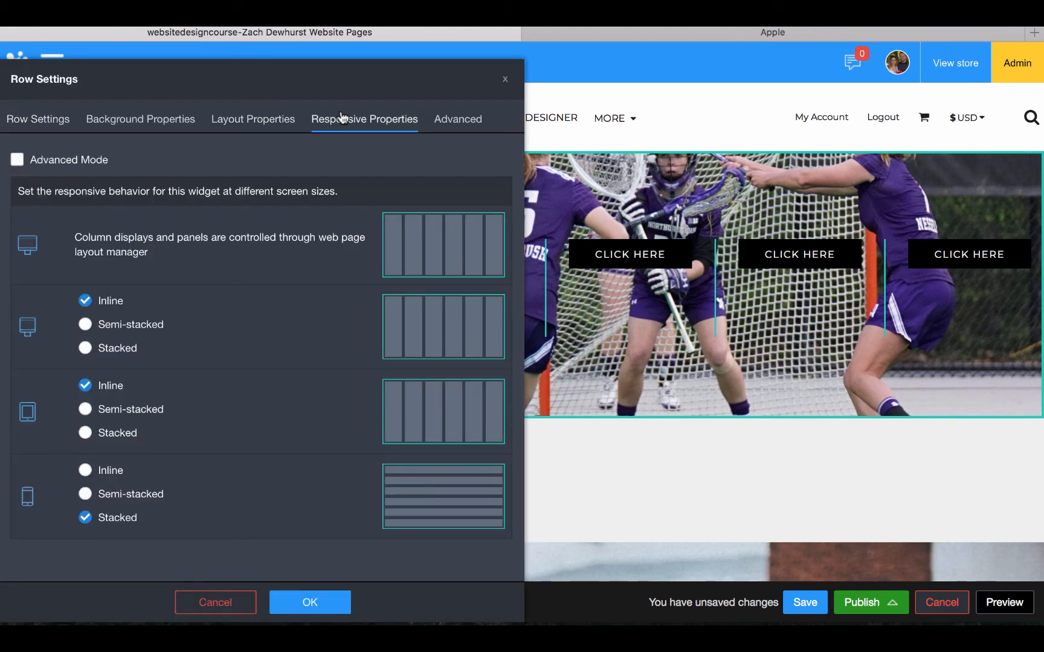
{"action": "left_click", "coordinate": [231, 602]}
{"action": "mouse_move", "coordinate": [22, 556]}
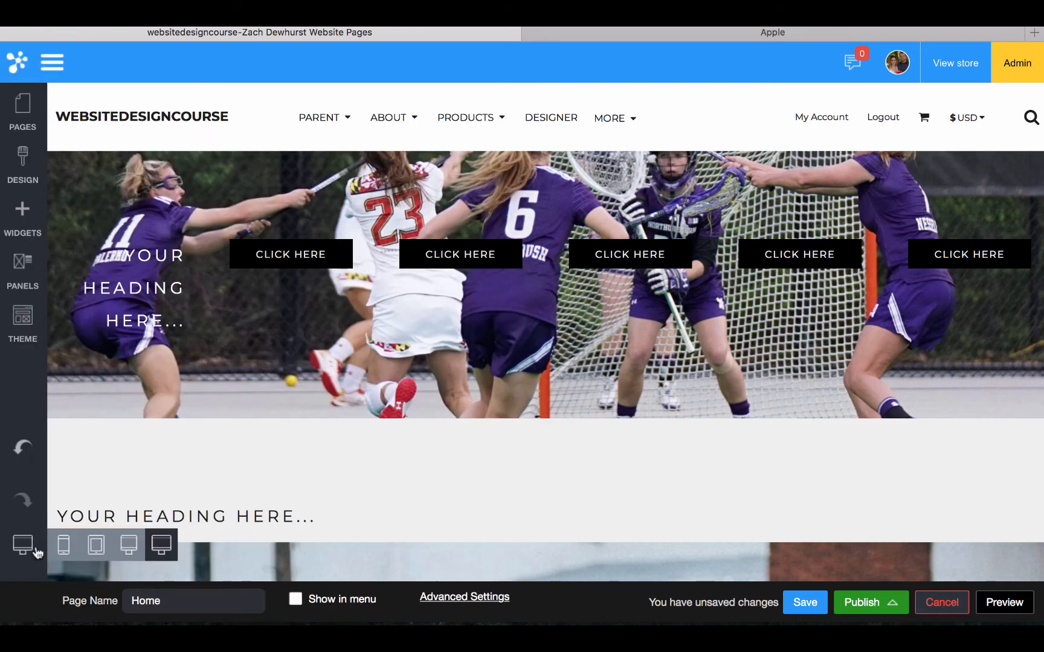
{"action": "left_click", "coordinate": [129, 546]}
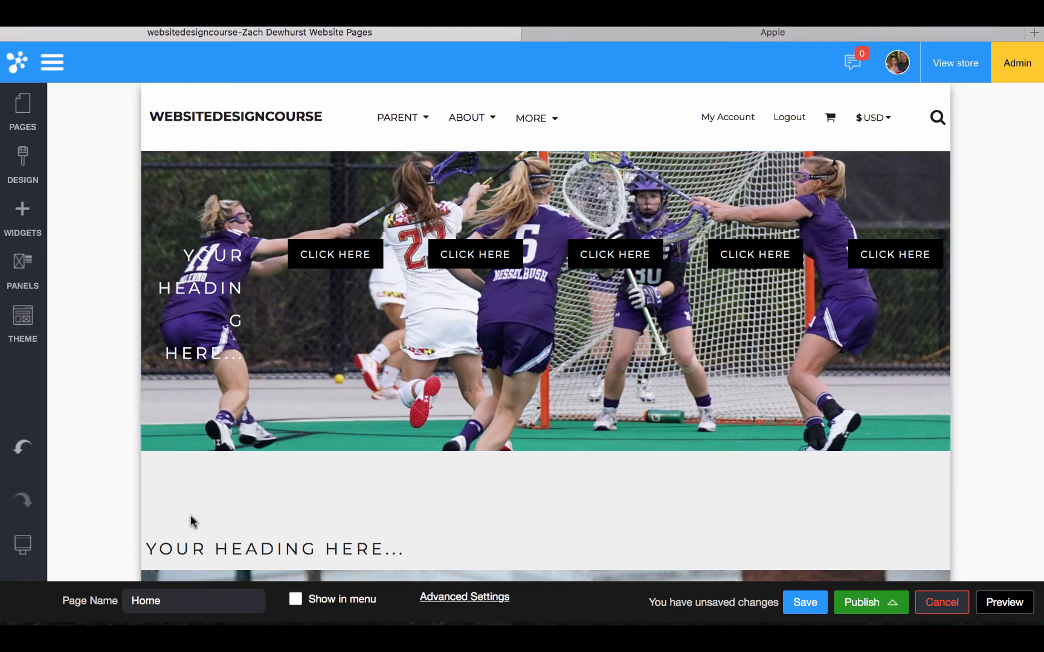
In tablet preview, set the photo row to Semi-stacked for tablets
{"action": "mouse_move", "coordinate": [22, 545]}
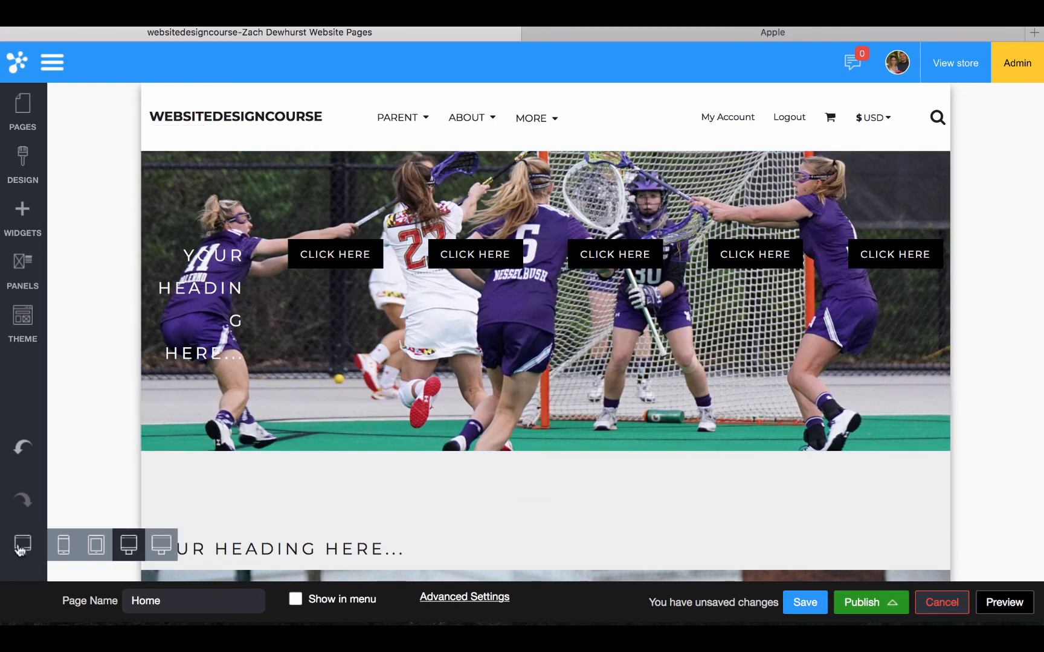
{"action": "left_click", "coordinate": [98, 555]}
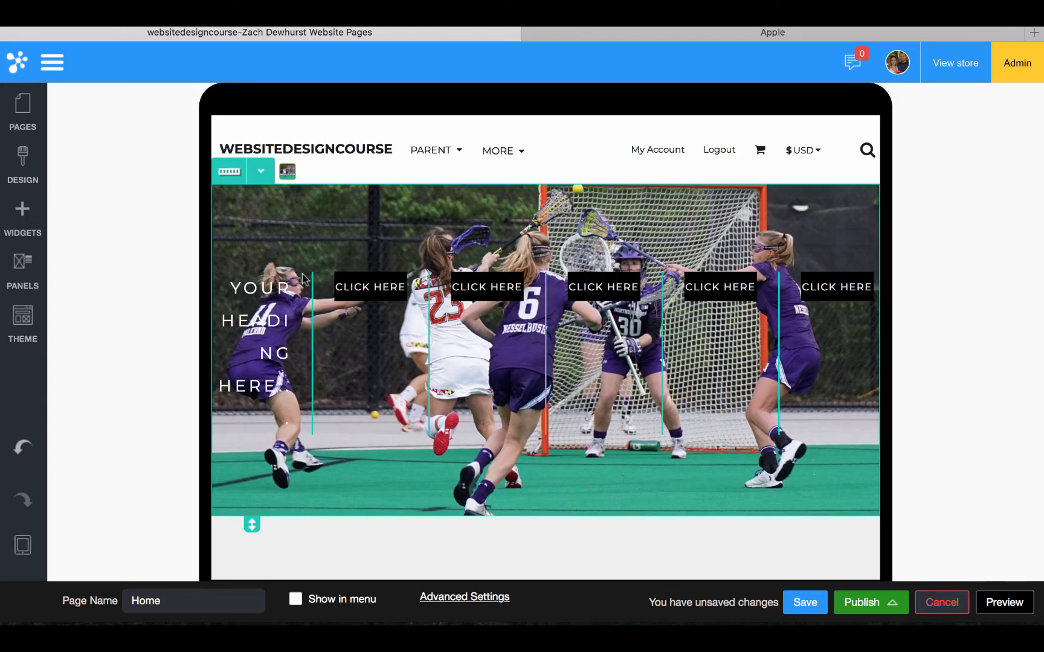
{"action": "double_click", "coordinate": [270, 237]}
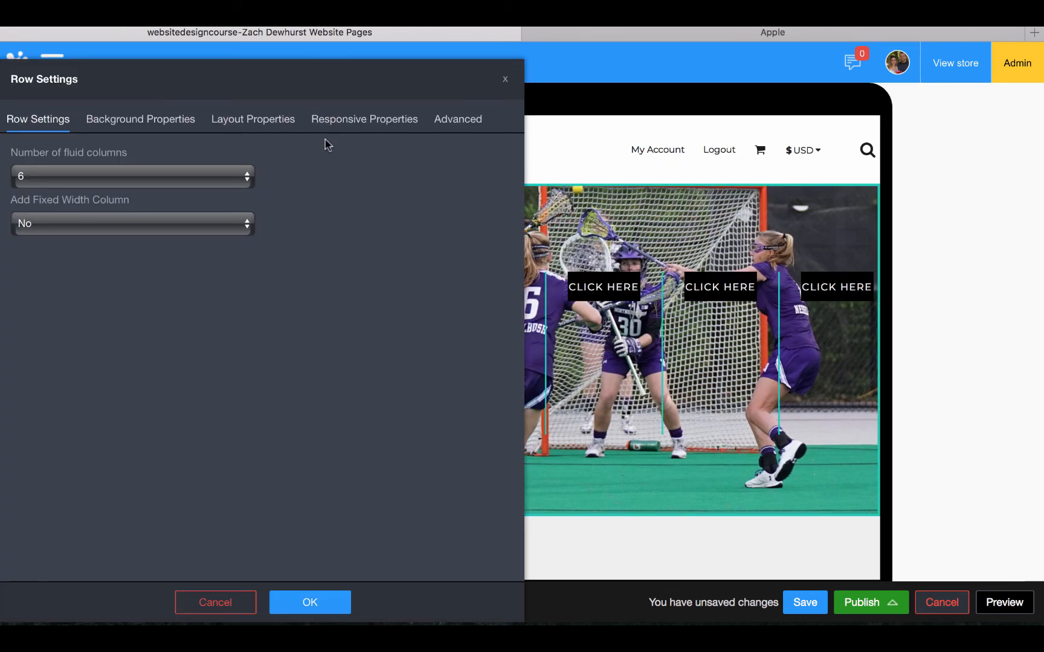
{"action": "left_click", "coordinate": [329, 119]}
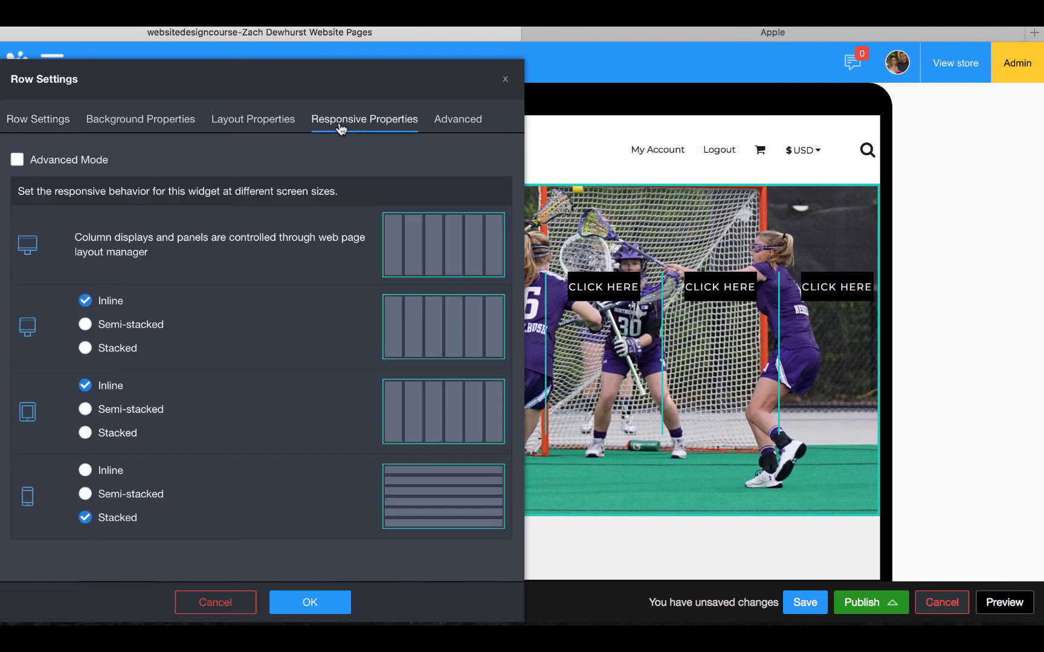
{"action": "left_click", "coordinate": [137, 415]}
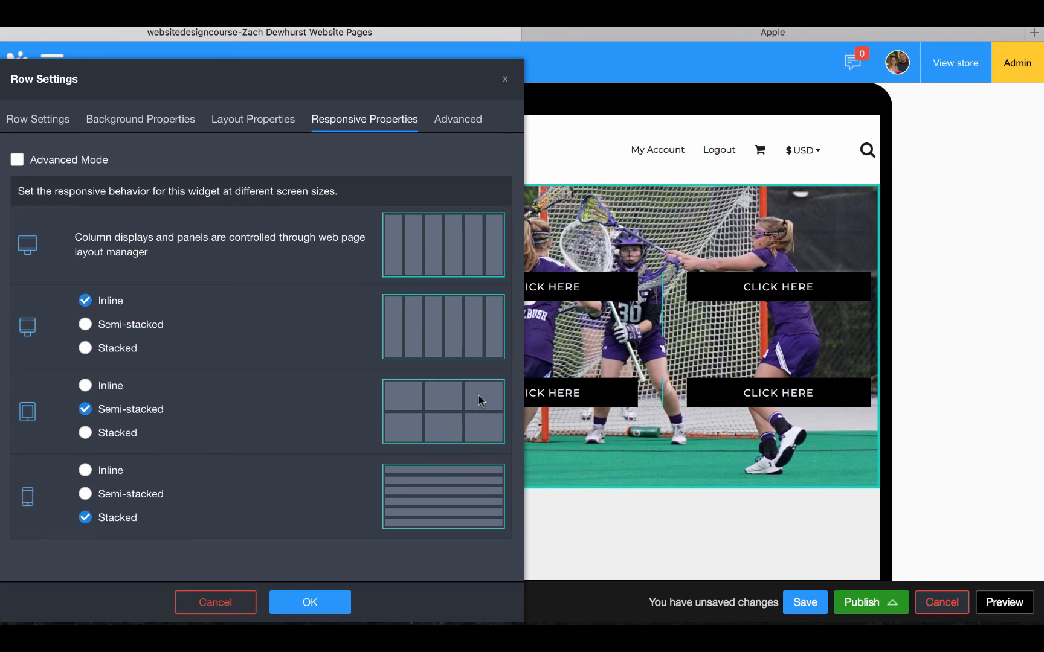
{"action": "left_click", "coordinate": [305, 601]}
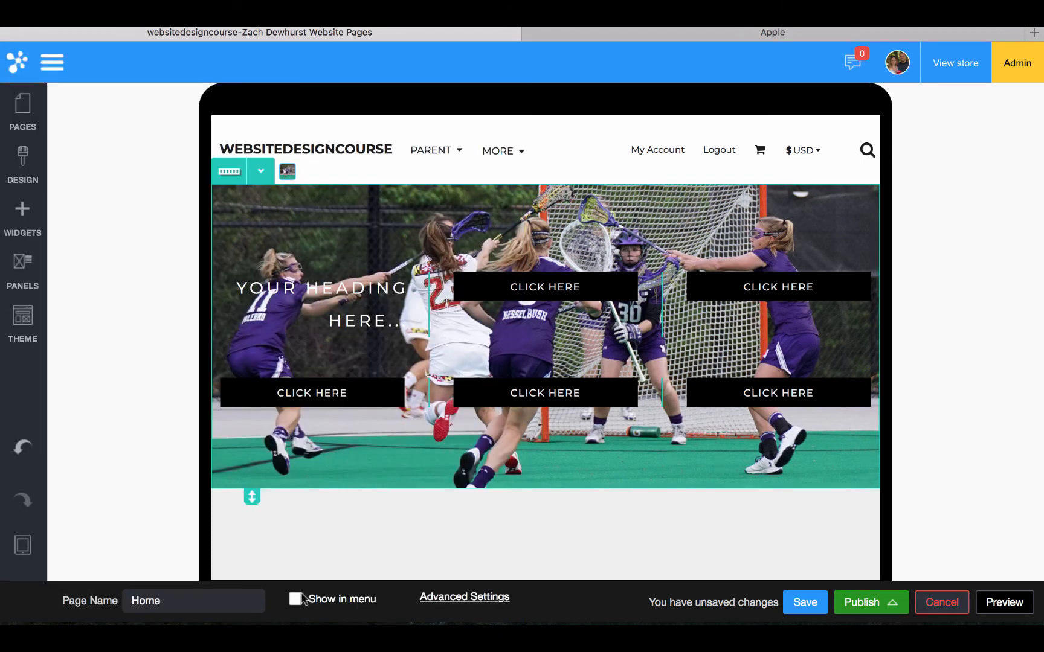
In phone preview, set the photo row to Semi-stacked for phones
{"action": "mouse_move", "coordinate": [33, 560]}
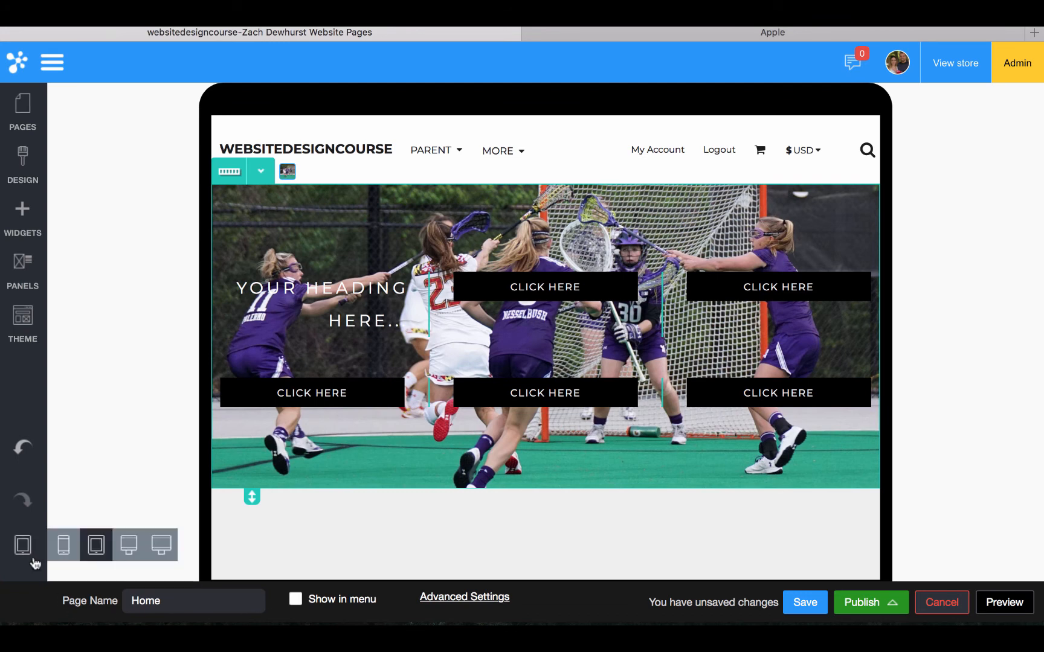
{"action": "left_click", "coordinate": [64, 550]}
{"action": "scroll", "coordinate": [519, 464], "scroll_direction": "down", "scroll_amount": 5}
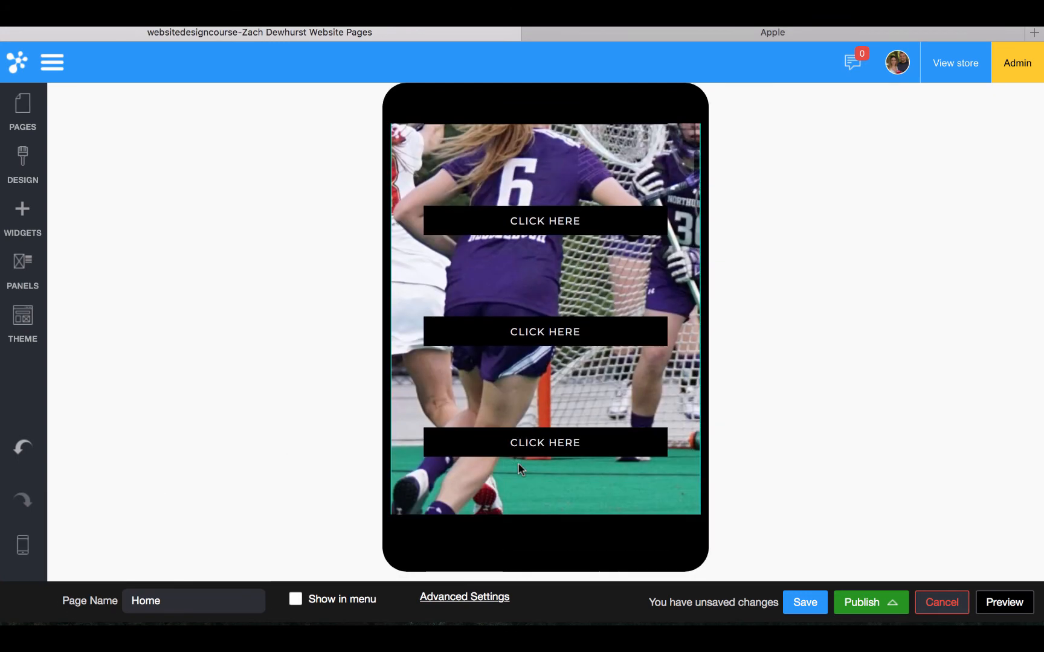
{"action": "left_click", "coordinate": [412, 479]}
{"action": "left_click", "coordinate": [335, 120]}
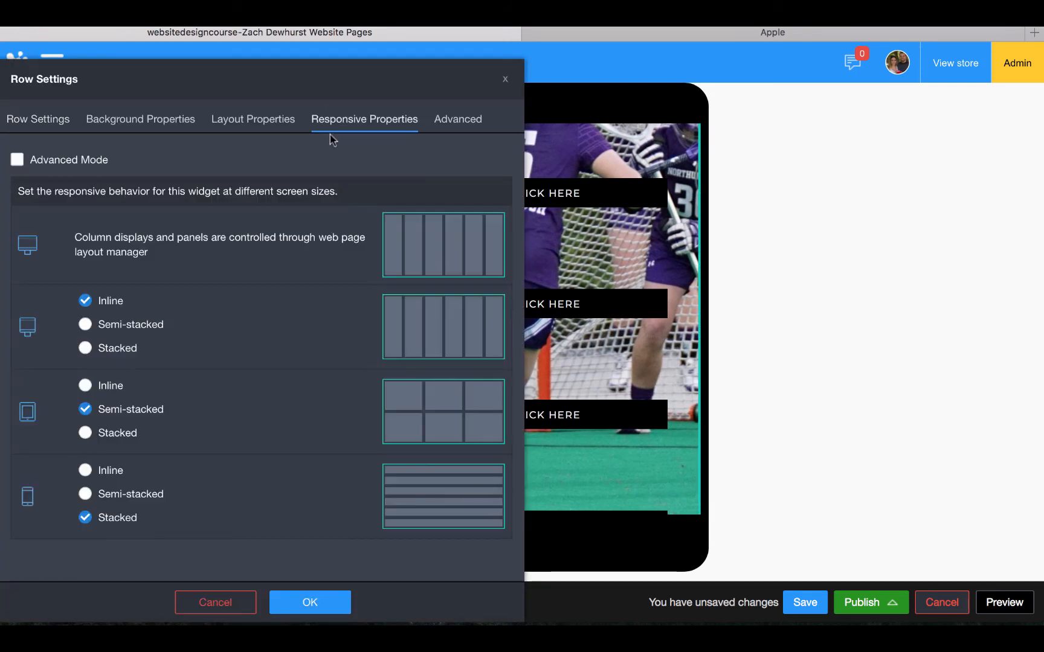
{"action": "left_click", "coordinate": [118, 496]}
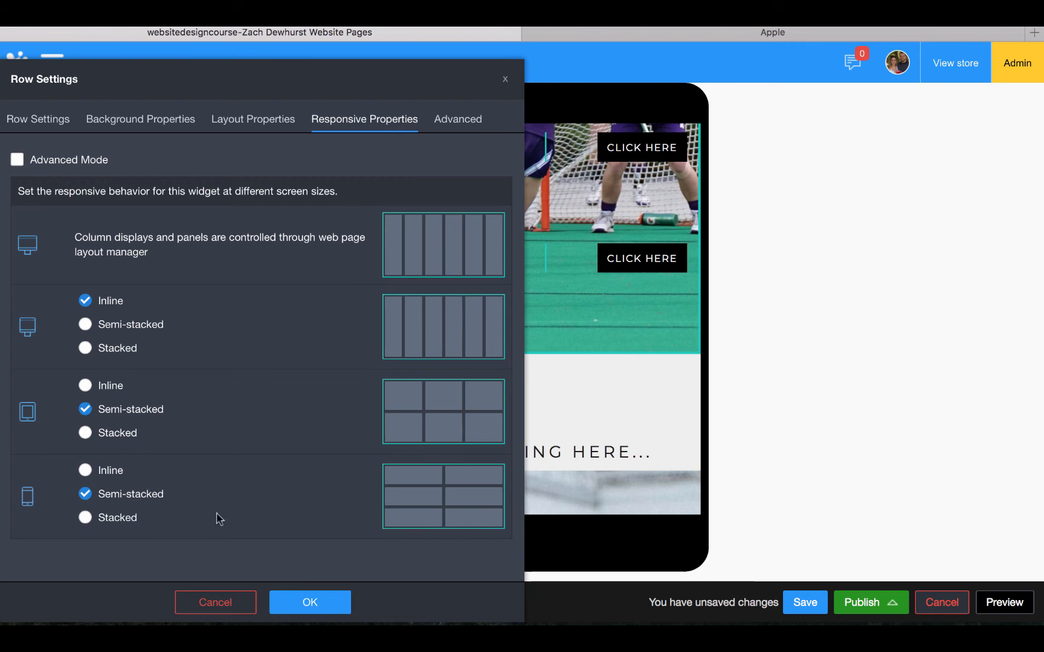
{"action": "left_click", "coordinate": [284, 602]}
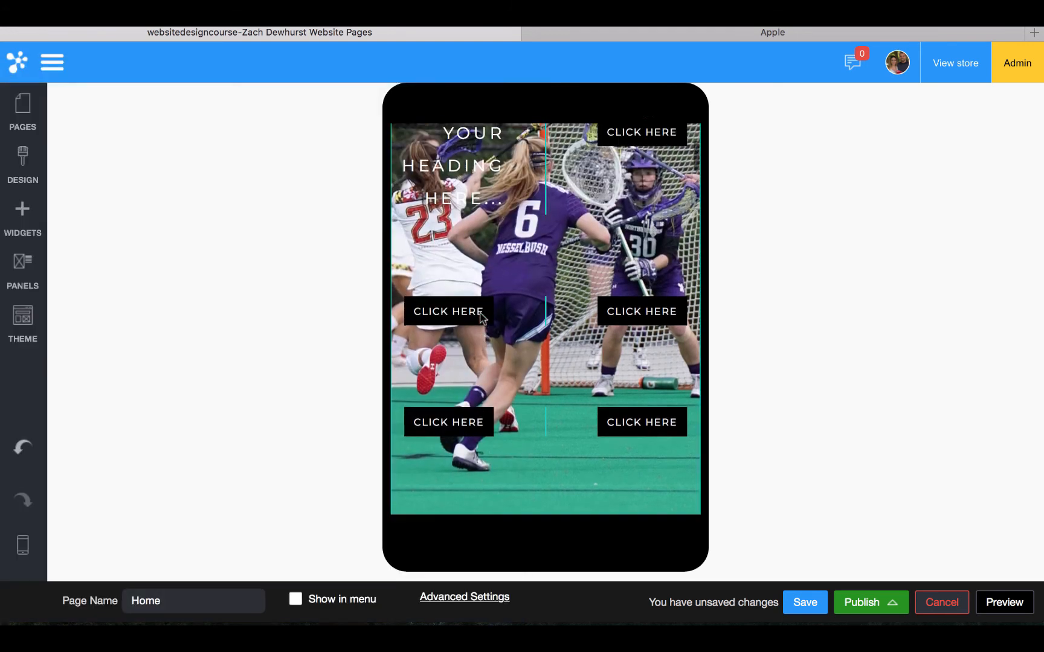
{"action": "left_click", "coordinate": [22, 546]}
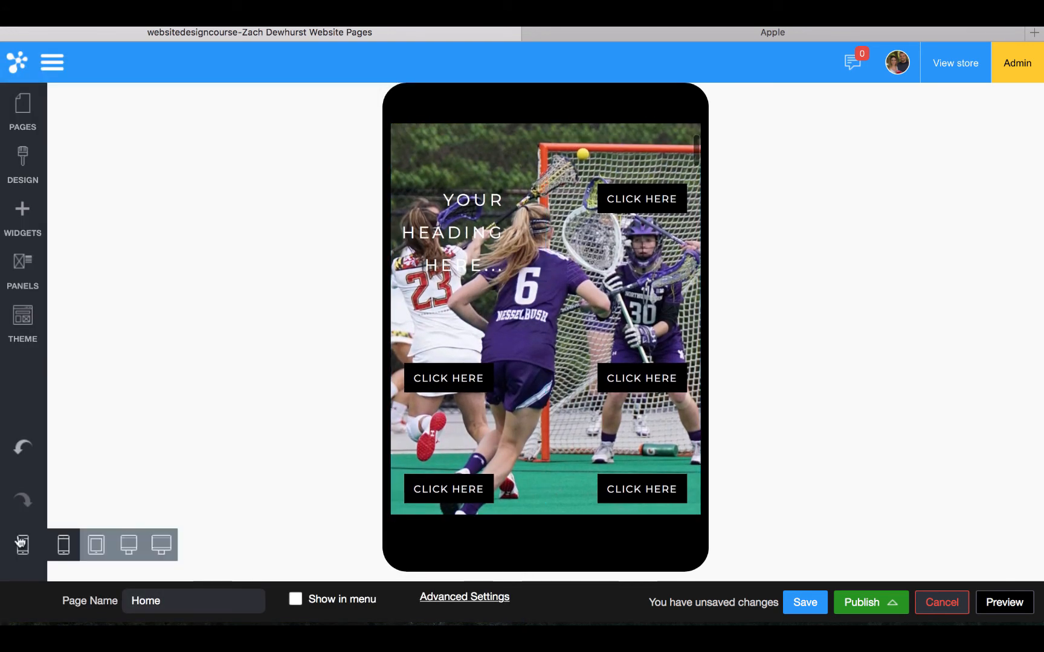
From wide desktop preview, reopen the lacrosse row settings, review Responsive, Advanced and Row Settings, then Background Properties
{"action": "left_click", "coordinate": [161, 545]}
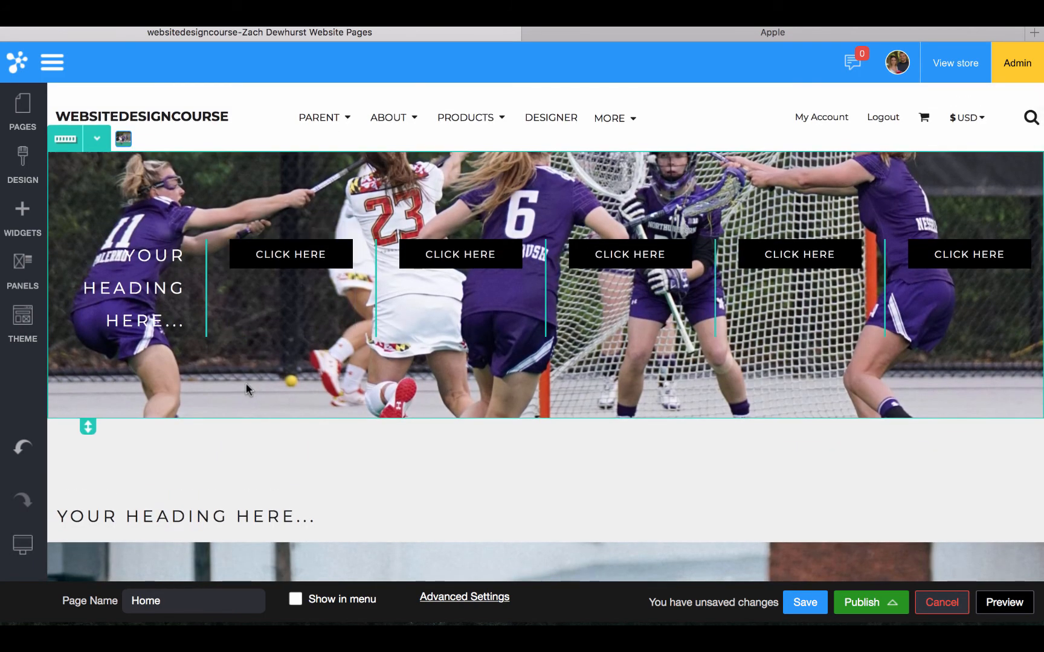
{"action": "mouse_move", "coordinate": [25, 573]}
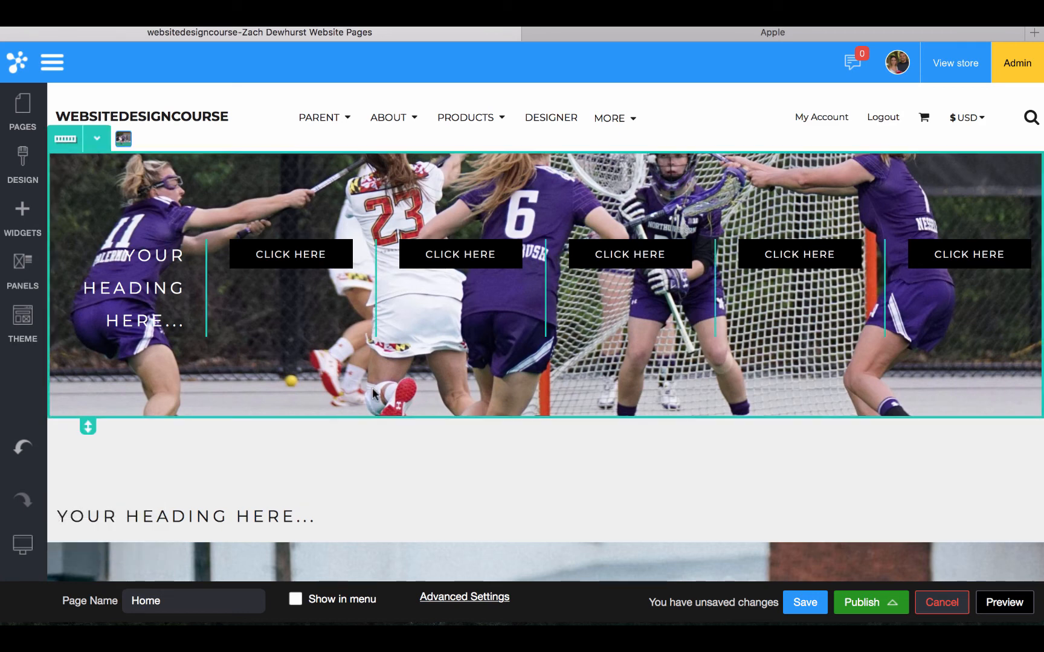
{"action": "double_click", "coordinate": [372, 251]}
{"action": "left_click", "coordinate": [344, 123]}
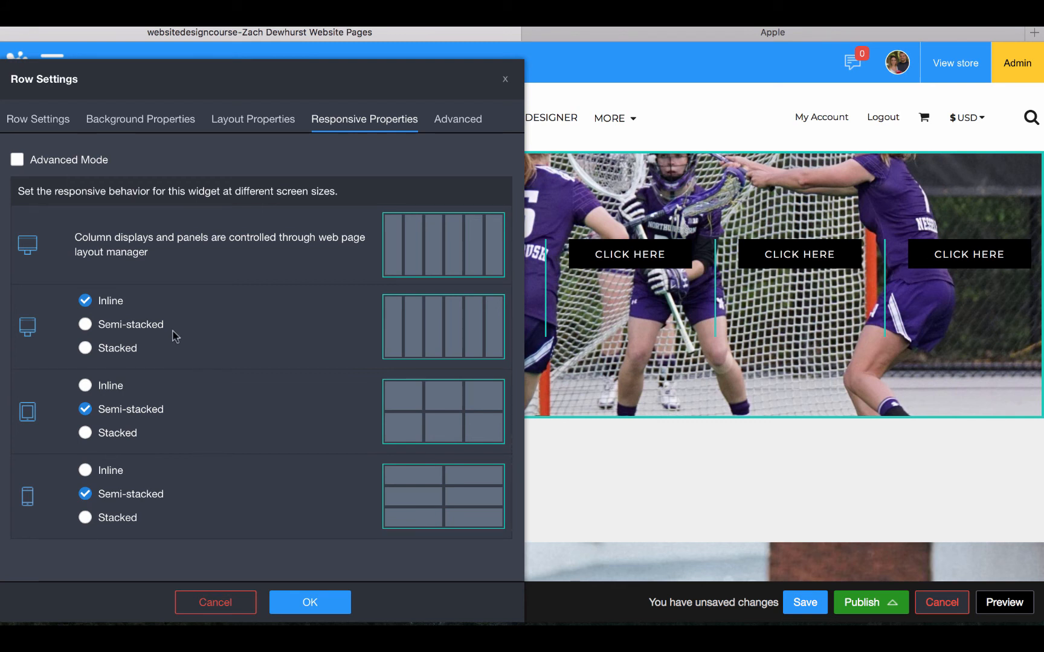
{"action": "left_click", "coordinate": [475, 121]}
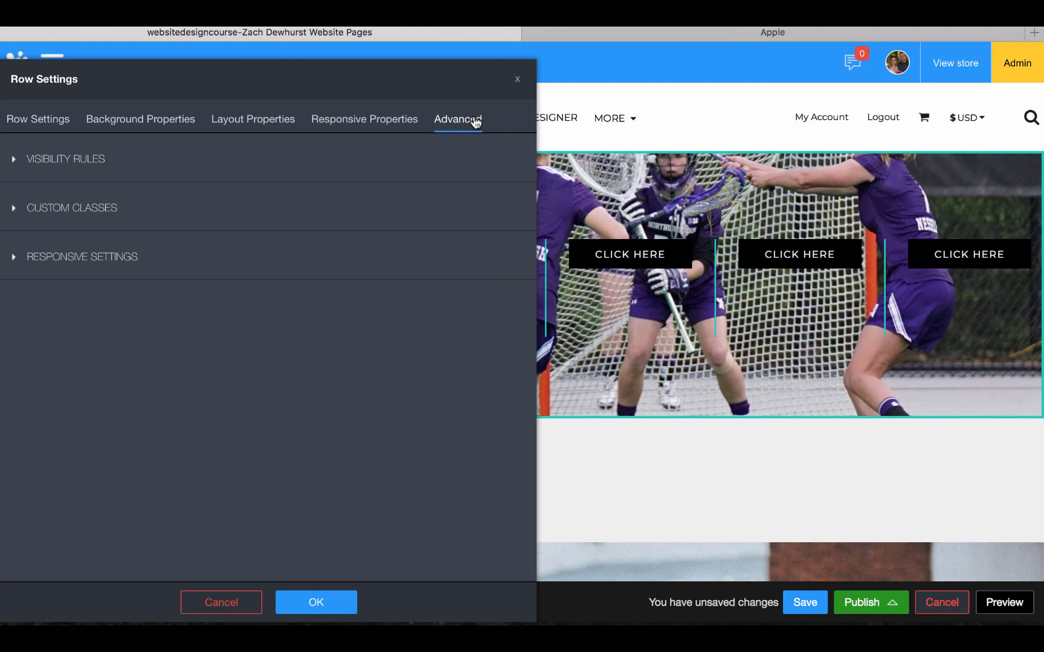
{"action": "left_click", "coordinate": [54, 123]}
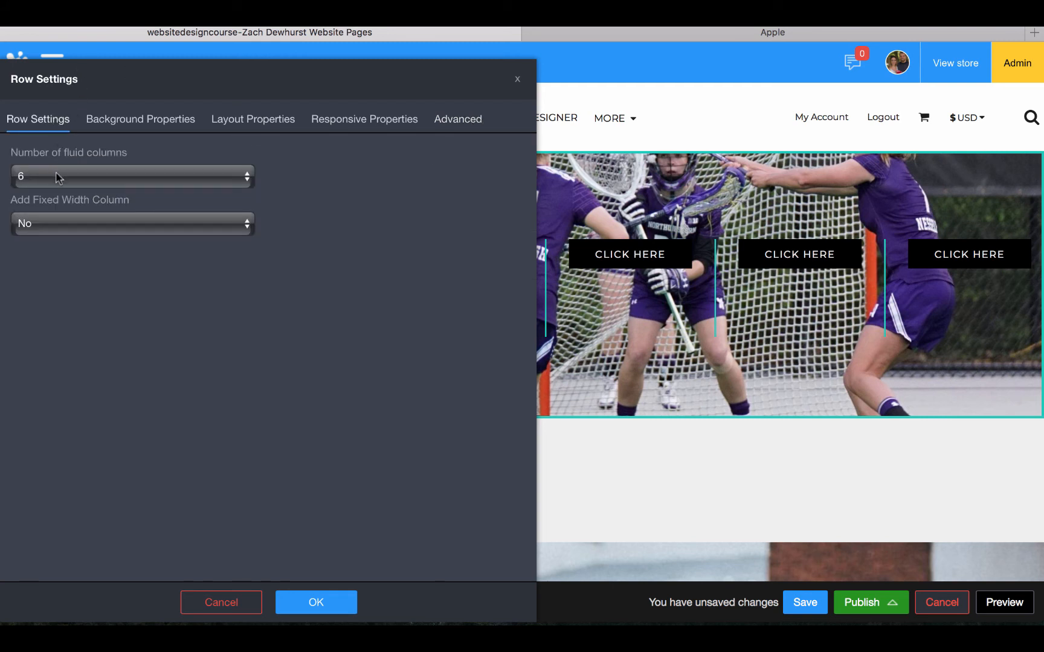
{"action": "left_click", "coordinate": [111, 122]}
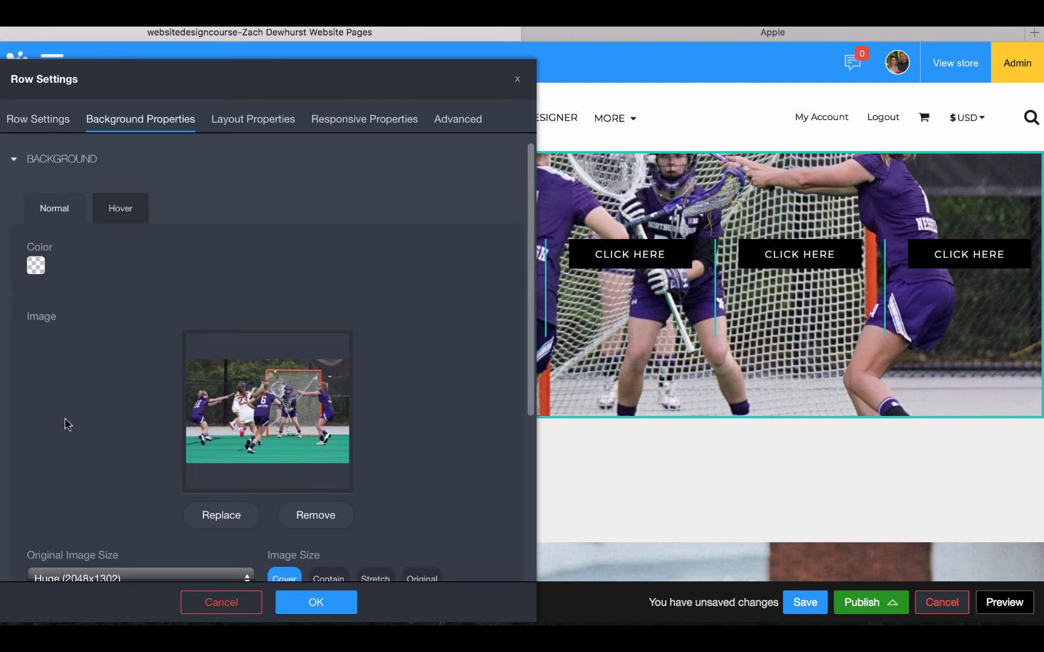
Open Image Effects Configure for the row's Huge (2048x1302) Cover background photo
{"action": "scroll", "coordinate": [169, 405], "scroll_direction": "down", "scroll_amount": 5}
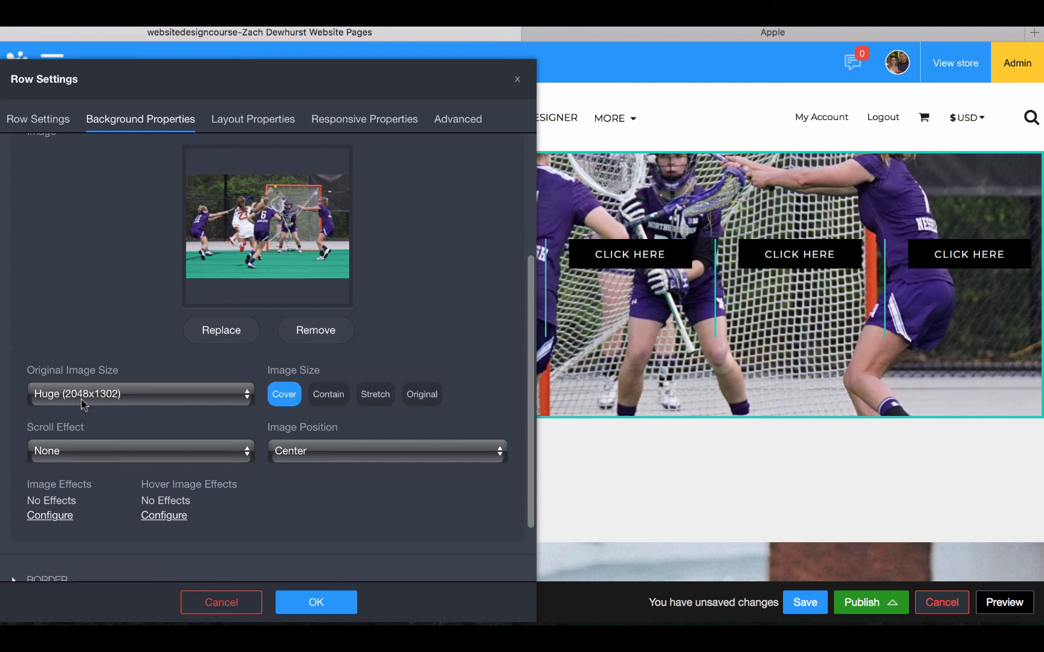
{"action": "scroll", "coordinate": [83, 404], "scroll_direction": "down", "scroll_amount": 2}
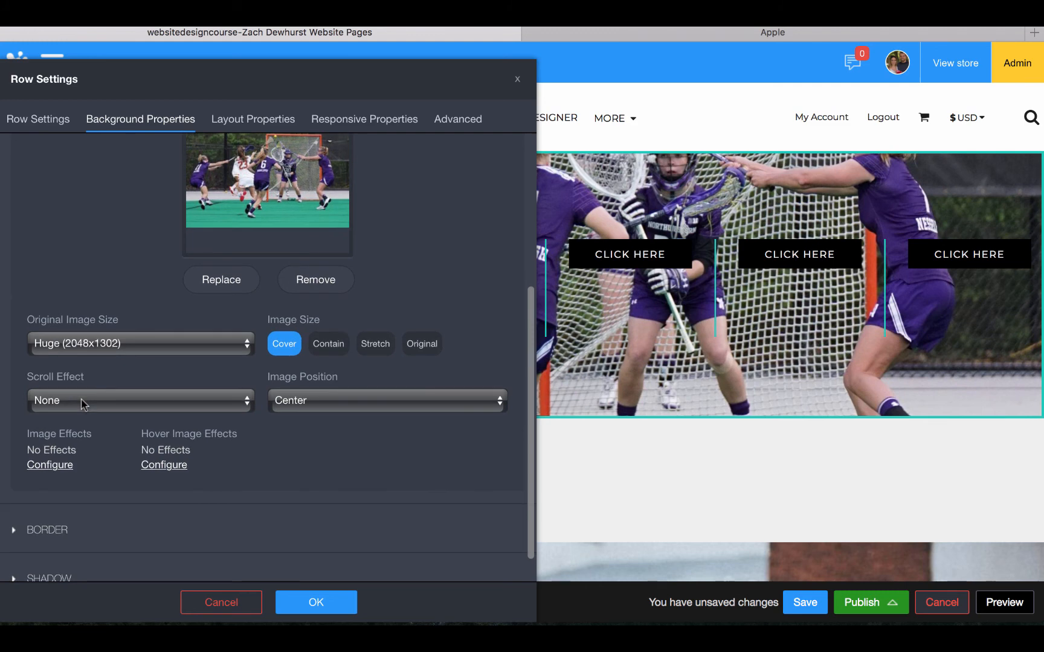
{"action": "left_click", "coordinate": [43, 465]}
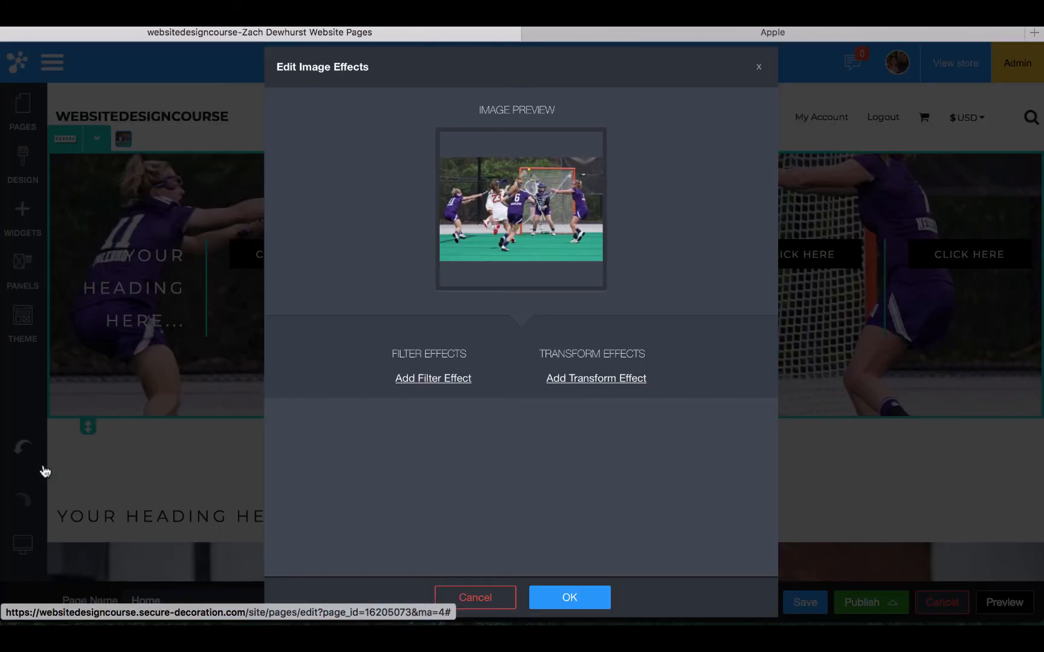
Add a brightness filter effect set to 50 to the lacrosse background photo
{"action": "left_click", "coordinate": [429, 380]}
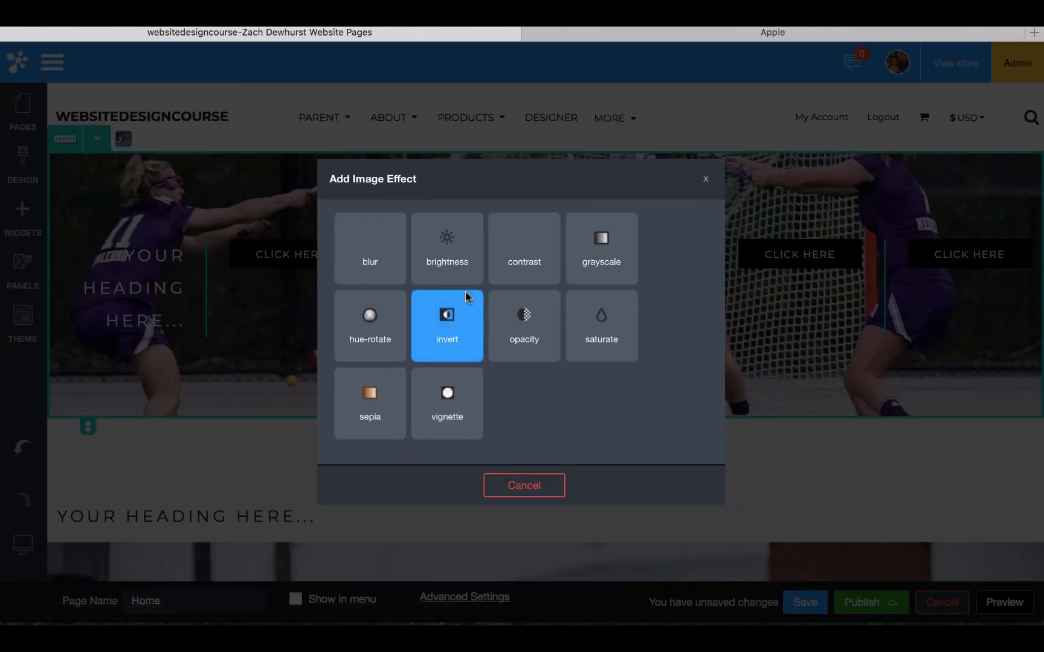
{"action": "left_click", "coordinate": [464, 253]}
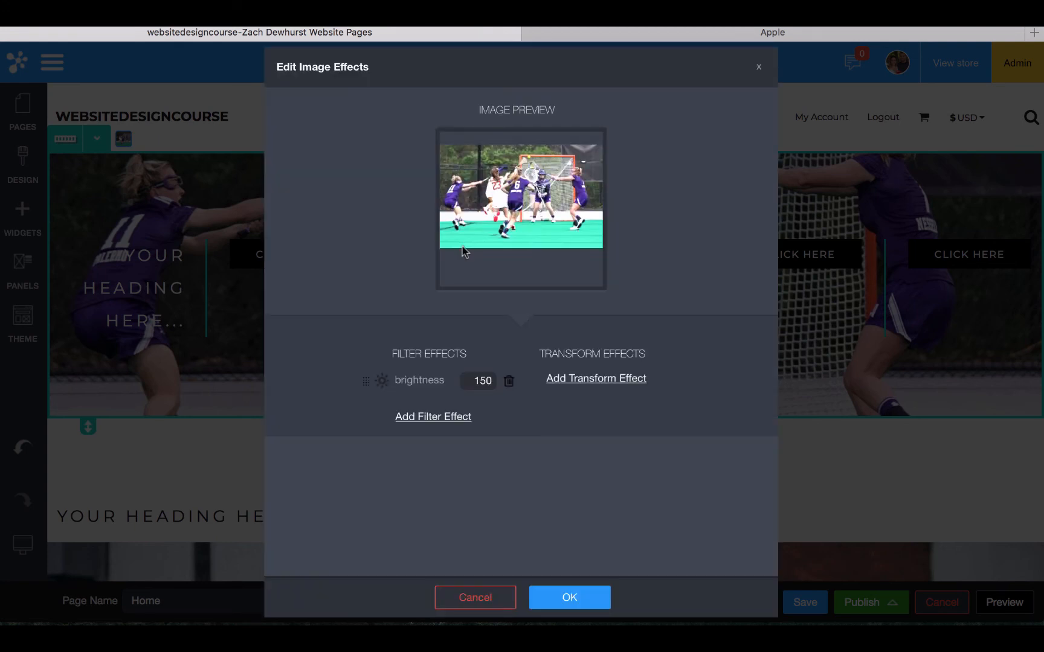
{"action": "left_click", "coordinate": [485, 378]}
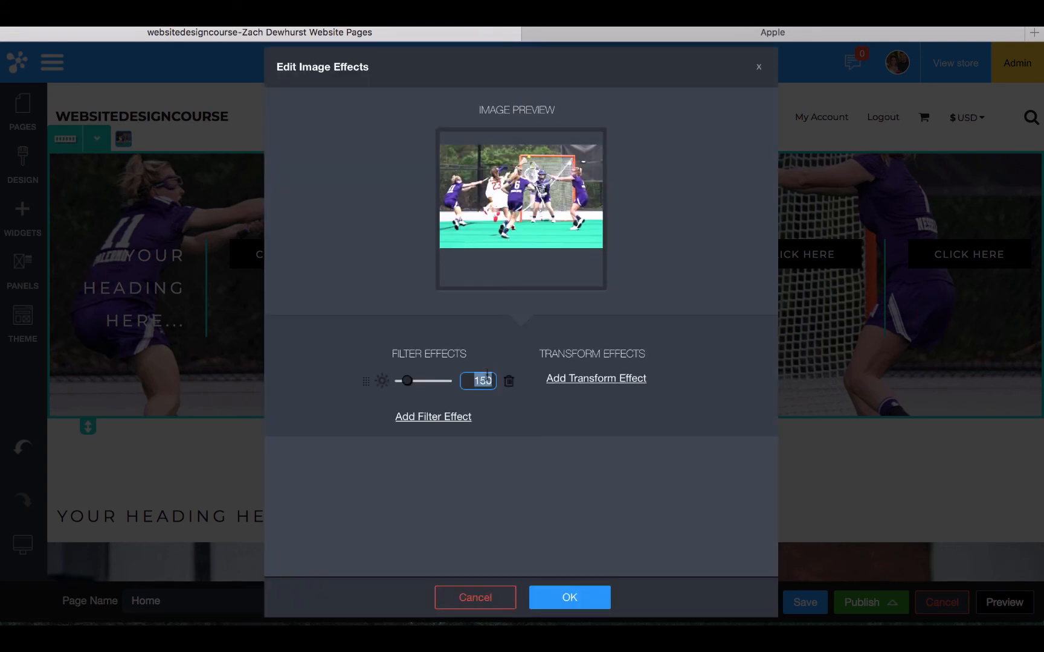
{"action": "type", "text": "50"}
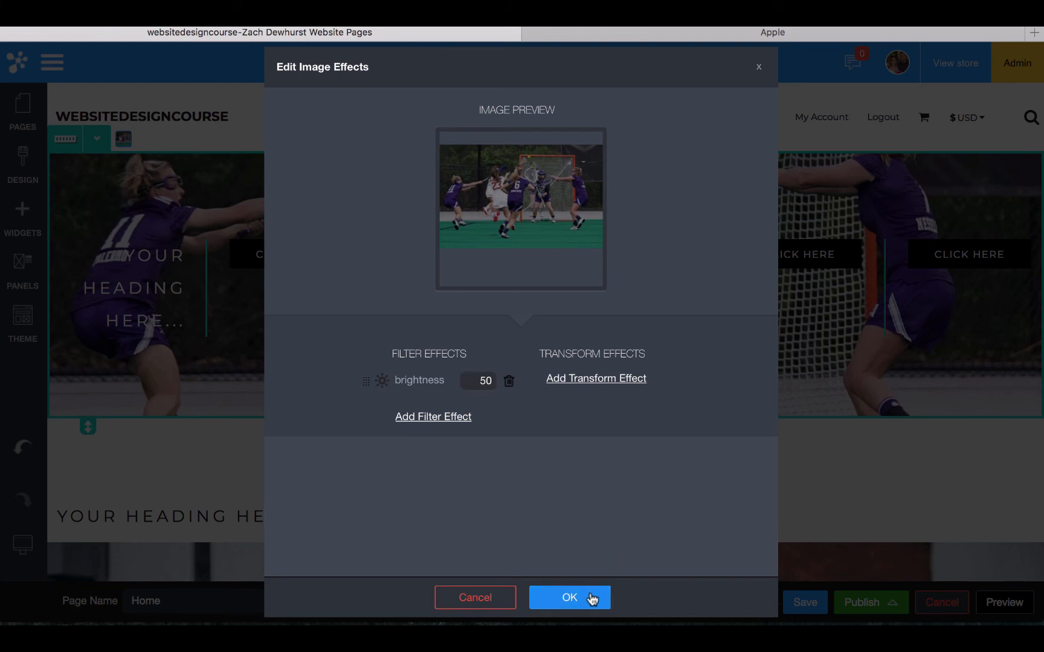
{"action": "left_click", "coordinate": [592, 597]}
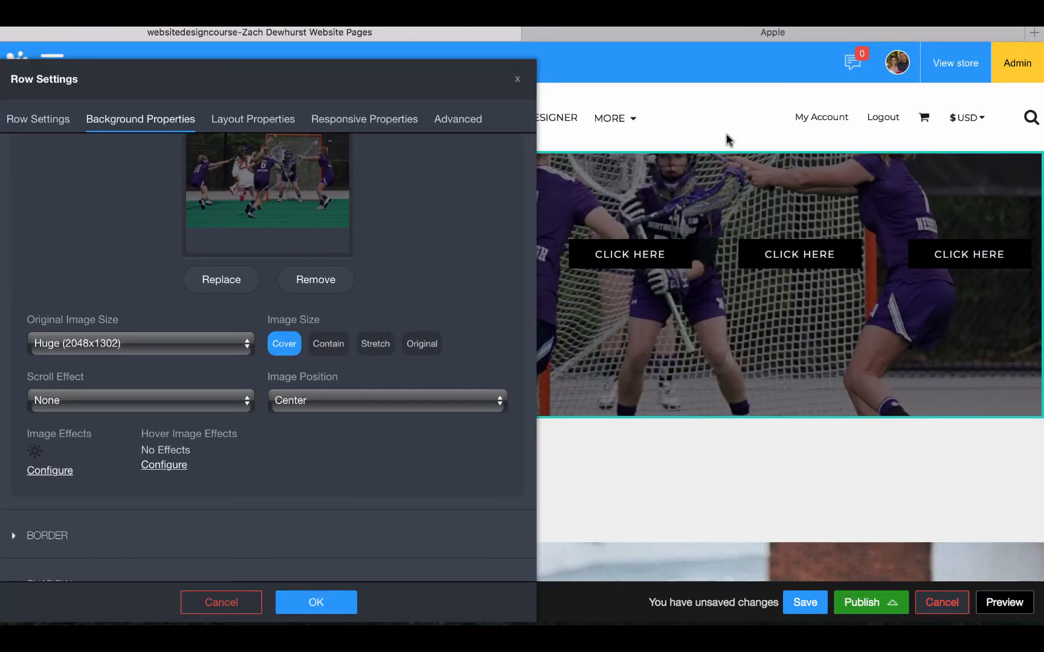
{"action": "left_click_drag", "start_coordinate": [426, 72], "coordinate": [829, 154]}
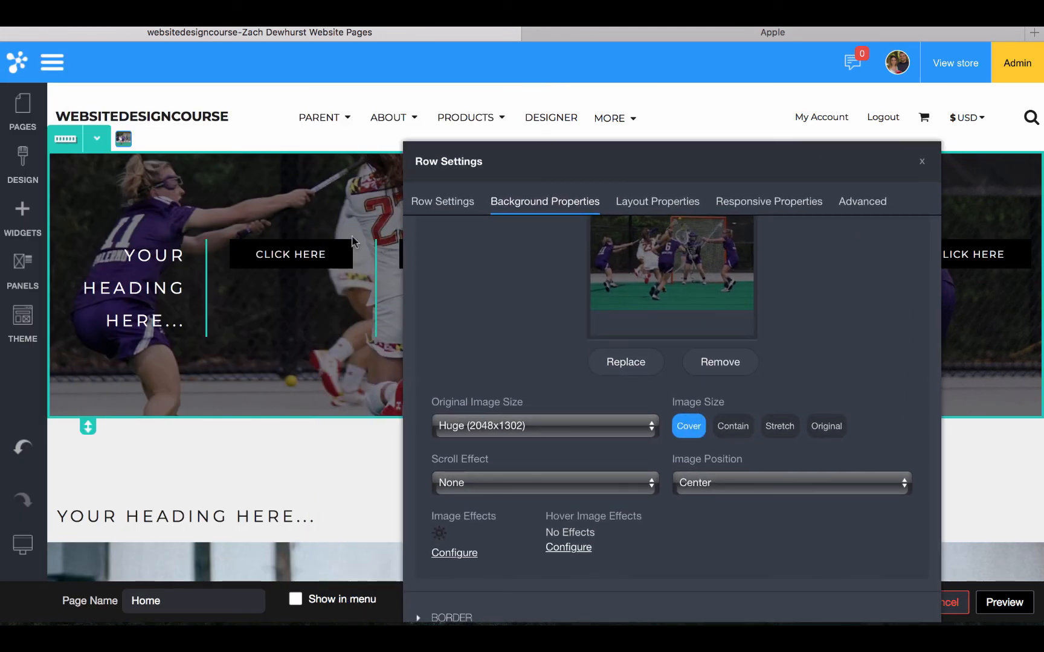
Drag the row padding to 115 px top and 109 px bottom and apply it
{"action": "left_click", "coordinate": [675, 196]}
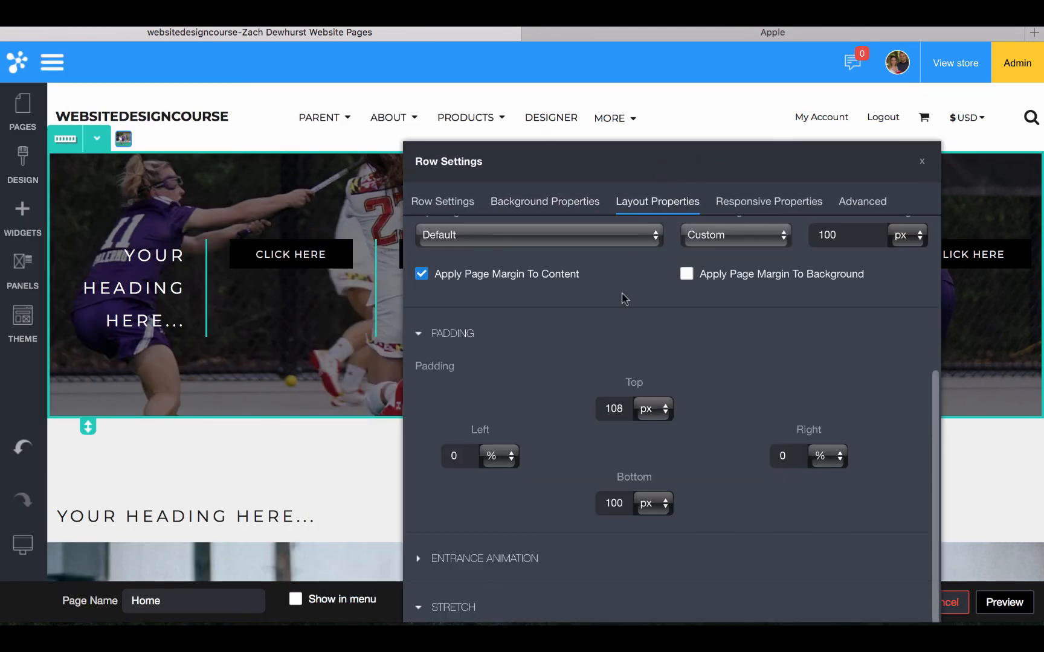
{"action": "scroll", "coordinate": [622, 299], "scroll_direction": "up", "scroll_amount": 5}
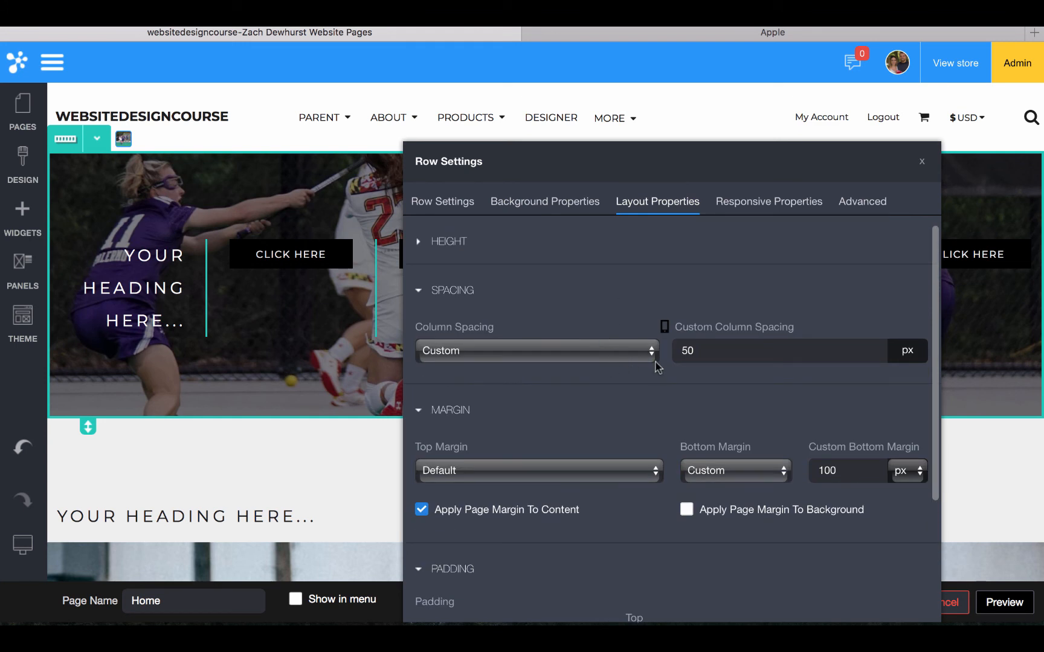
{"action": "scroll", "coordinate": [655, 363], "scroll_direction": "down", "scroll_amount": 3}
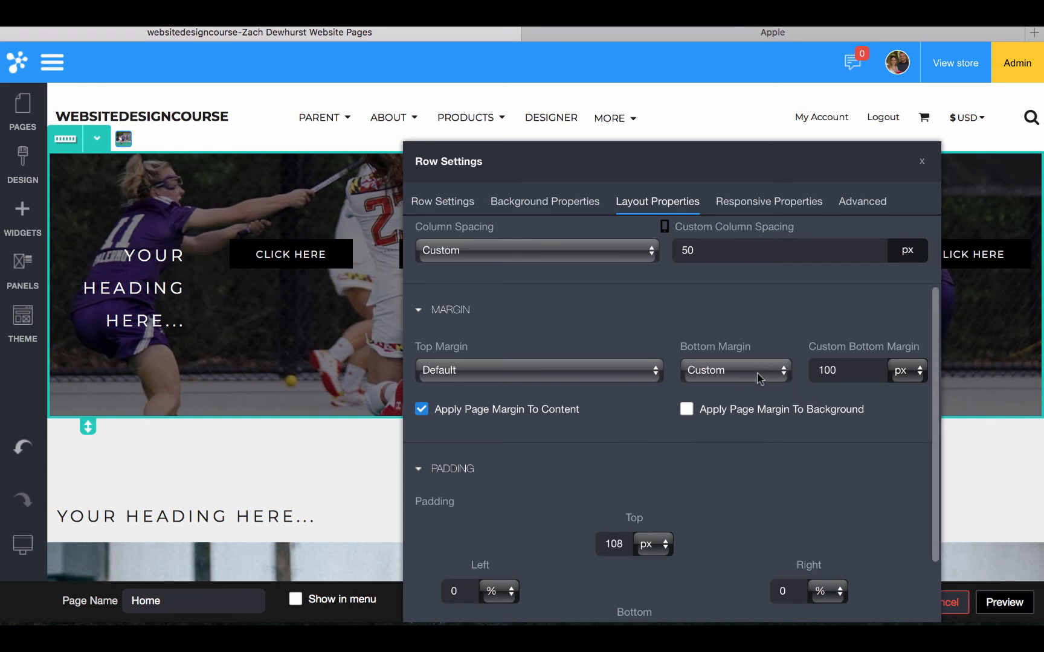
{"action": "scroll", "coordinate": [758, 375], "scroll_direction": "down", "scroll_amount": 5}
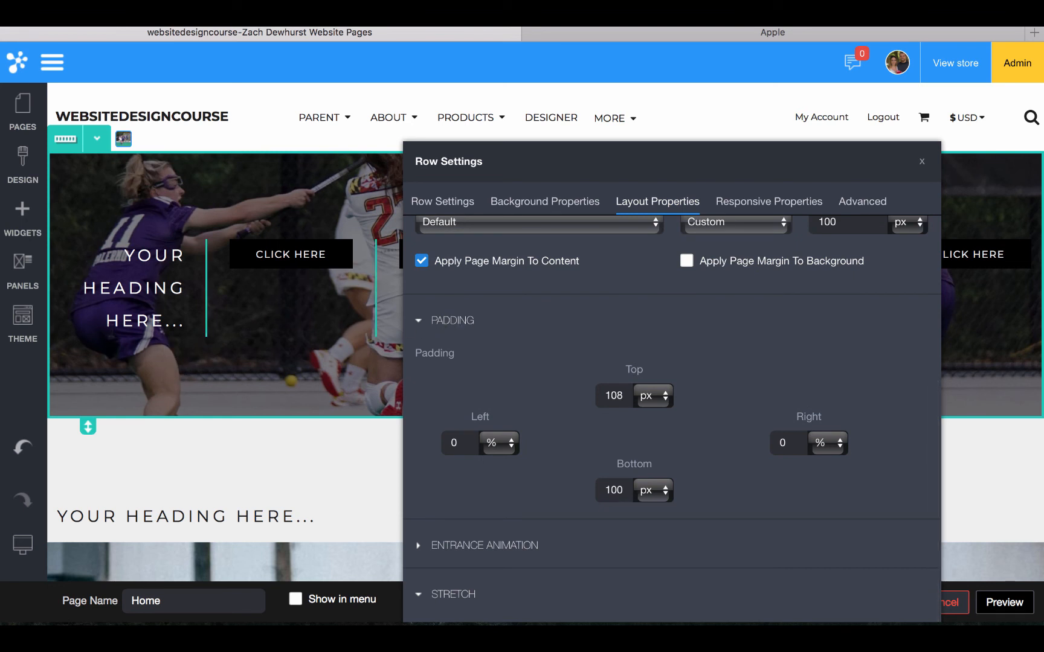
{"action": "left_click_drag", "start_coordinate": [87, 427], "coordinate": [83, 537]}
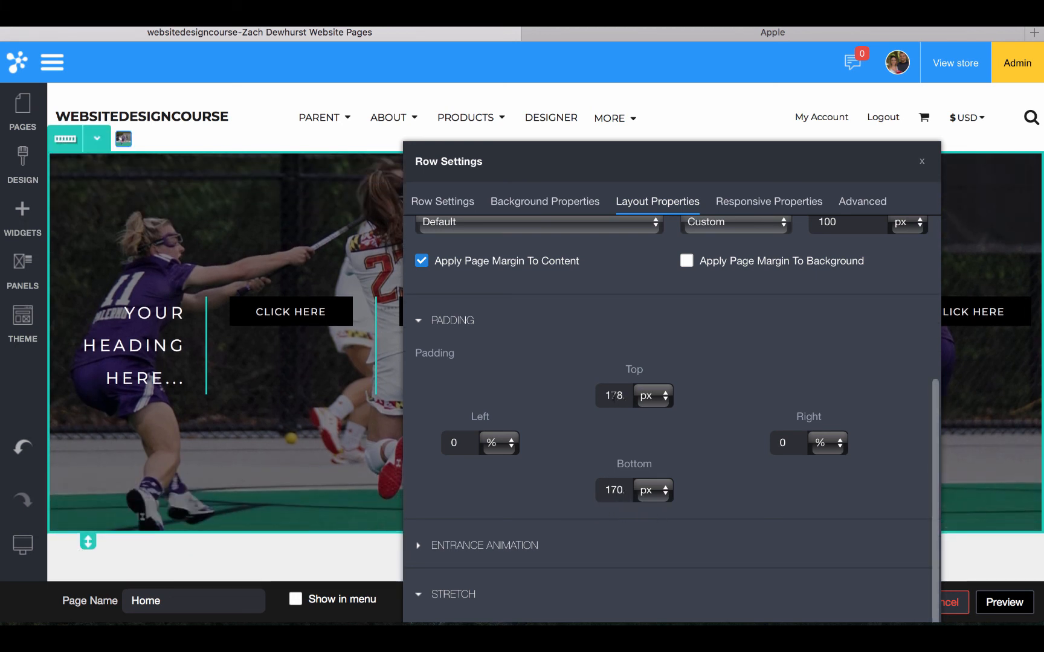
{"action": "left_click_drag", "start_coordinate": [87, 540], "coordinate": [87, 439]}
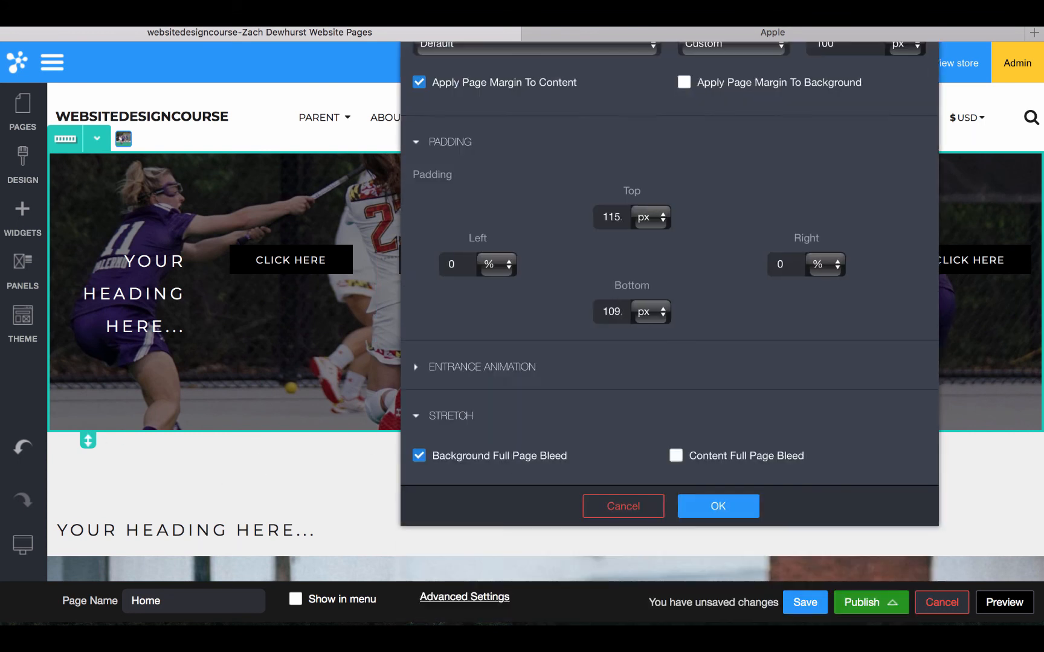
{"action": "scroll", "coordinate": [522, 409], "scroll_direction": "down", "scroll_amount": 3}
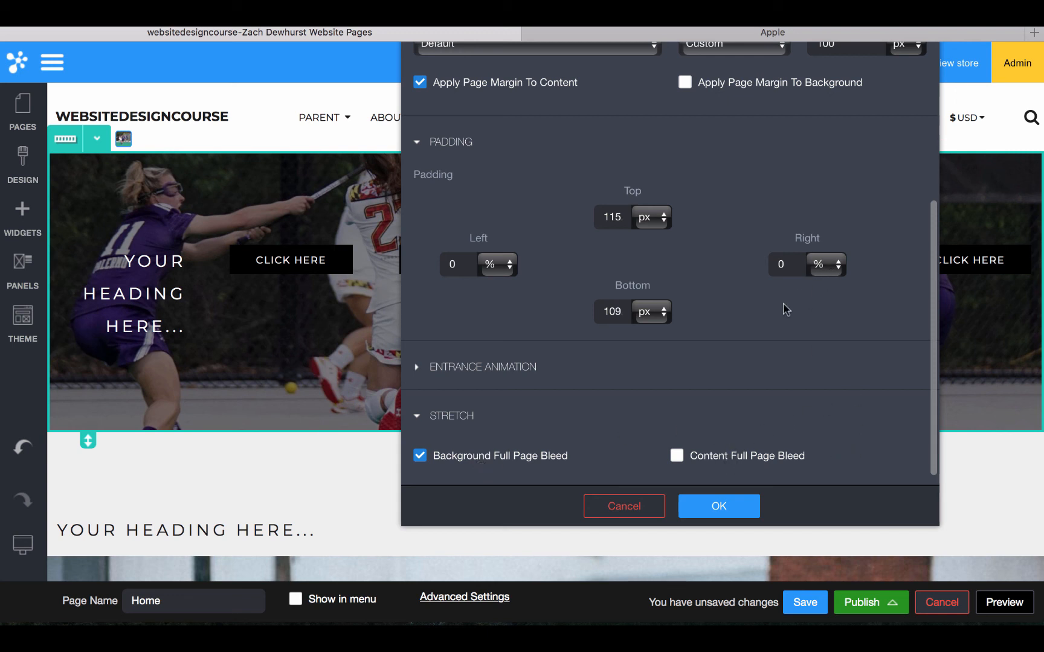
{"action": "scroll", "coordinate": [668, 363], "scroll_direction": "up", "scroll_amount": 5}
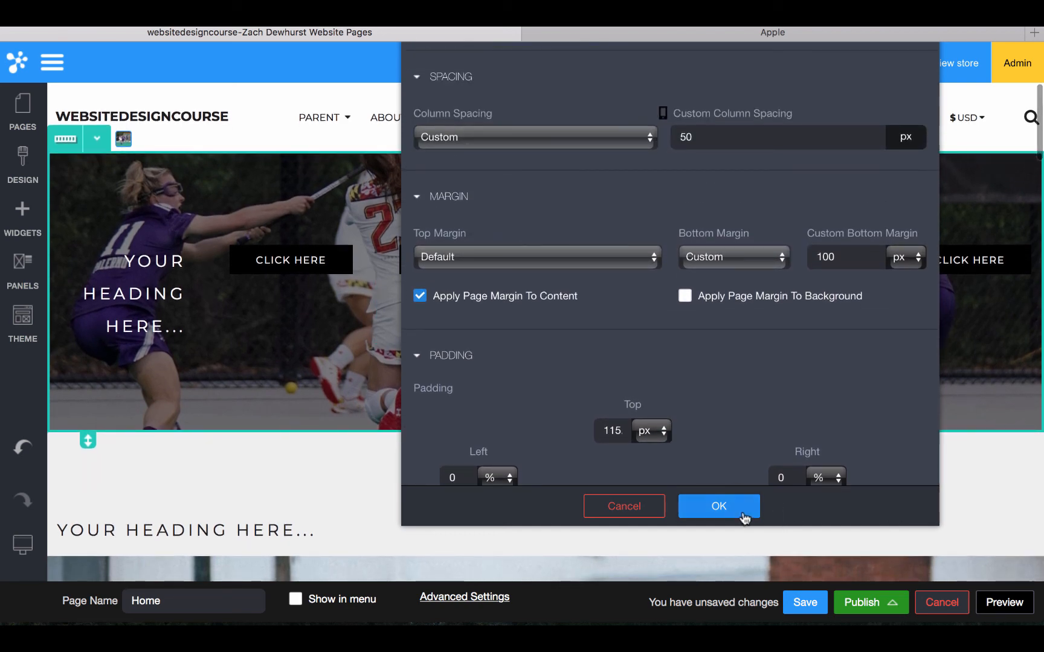
{"action": "left_click", "coordinate": [719, 506]}
{"action": "left_click", "coordinate": [97, 138]}
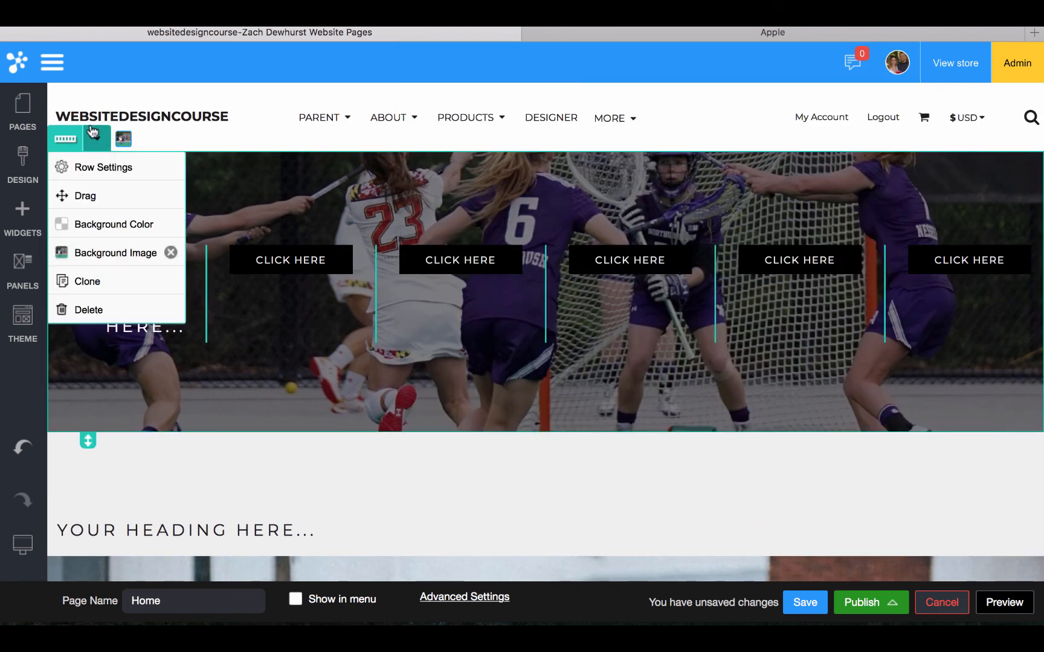
{"action": "left_click", "coordinate": [97, 165]}
{"action": "left_click", "coordinate": [350, 121]}
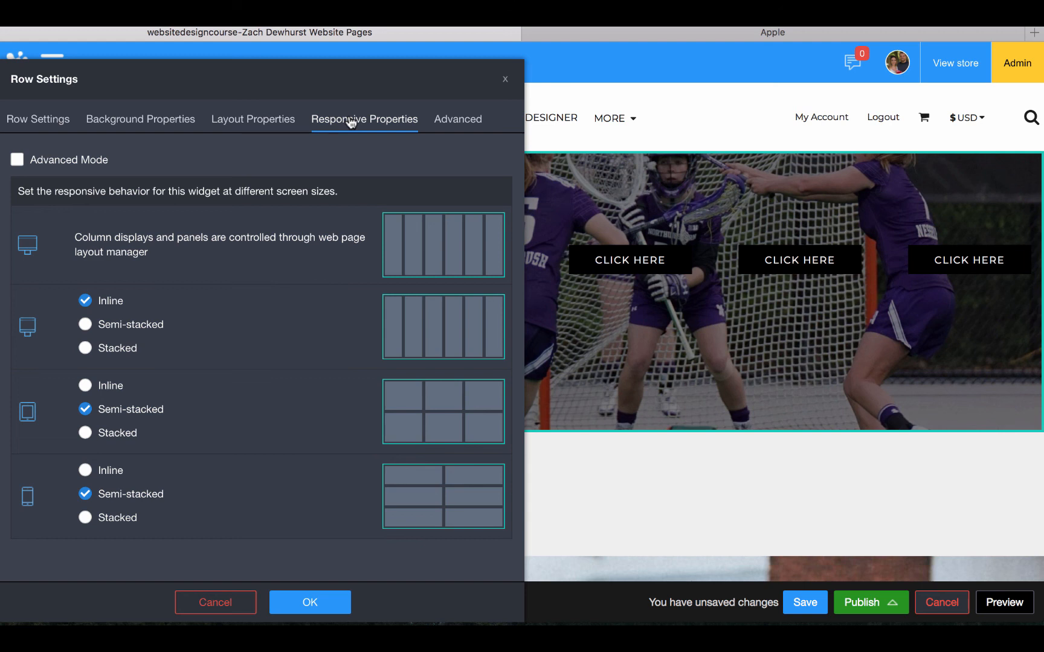
{"action": "left_click", "coordinate": [304, 601]}
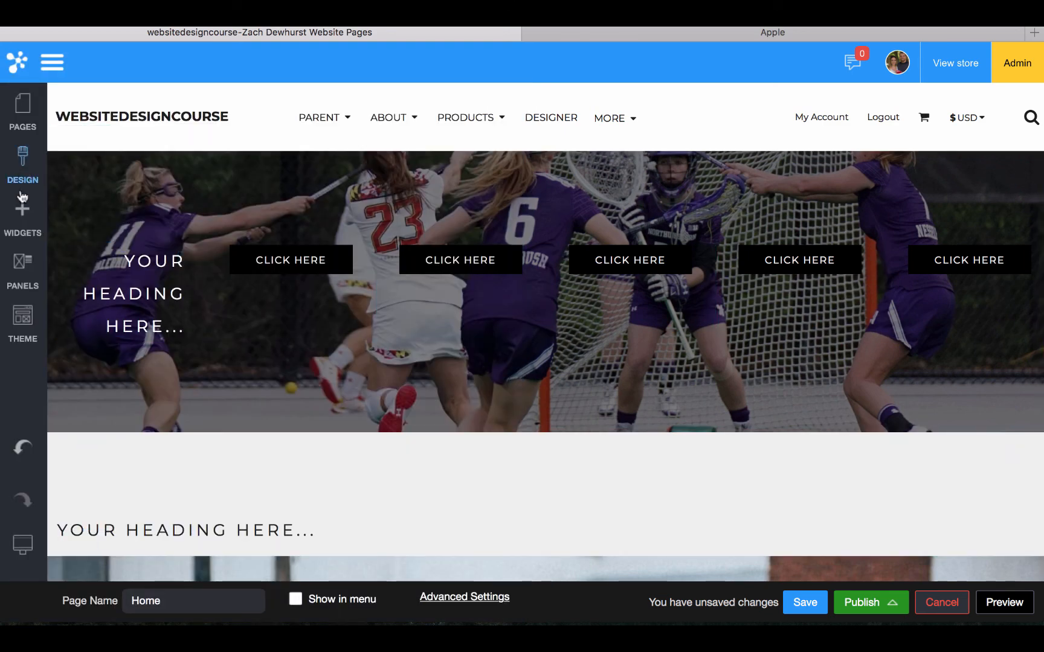
Reduce the photo row to 4 fluid columns in Row Settings
{"action": "mouse_move", "coordinate": [138, 186]}
{"action": "mouse_move", "coordinate": [97, 174]}
{"action": "left_click", "coordinate": [95, 138]}
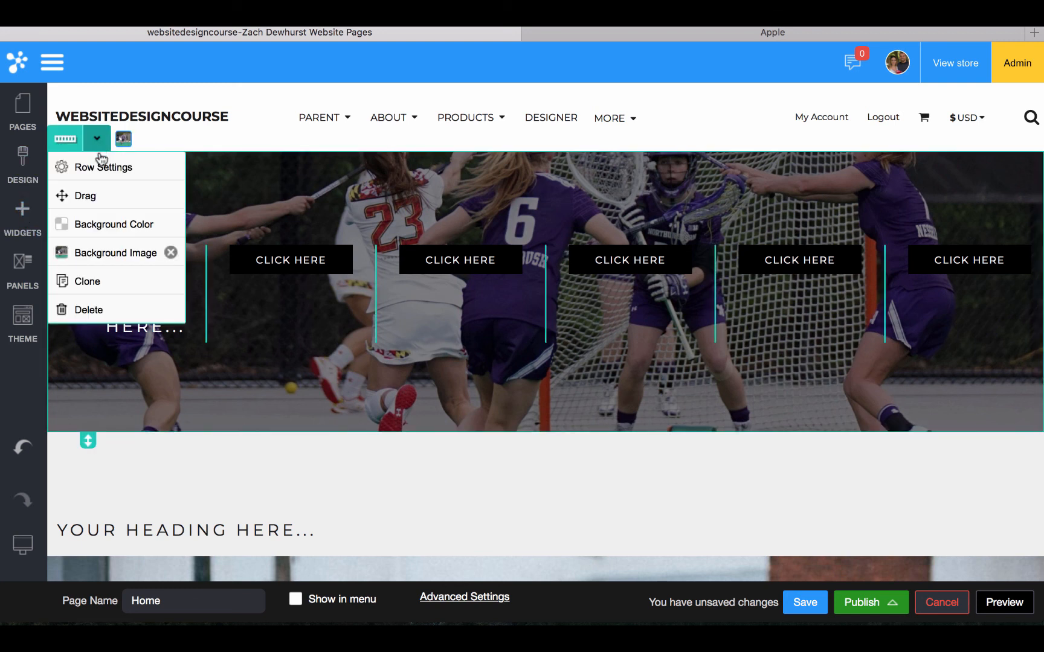
{"action": "left_click", "coordinate": [100, 166]}
{"action": "left_click", "coordinate": [98, 175]}
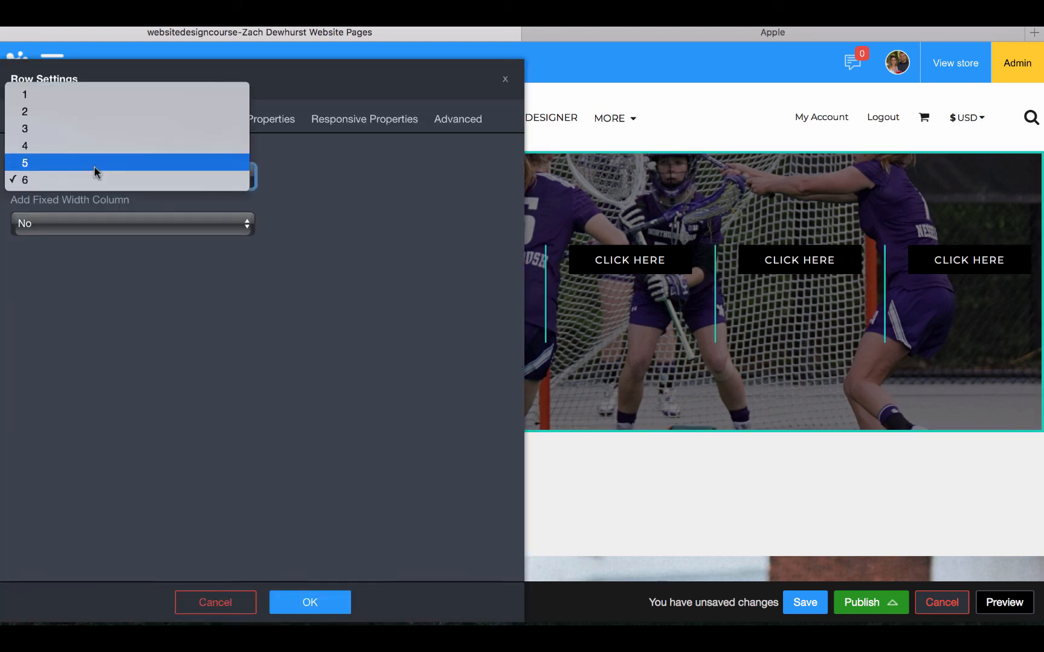
{"action": "left_click", "coordinate": [85, 149]}
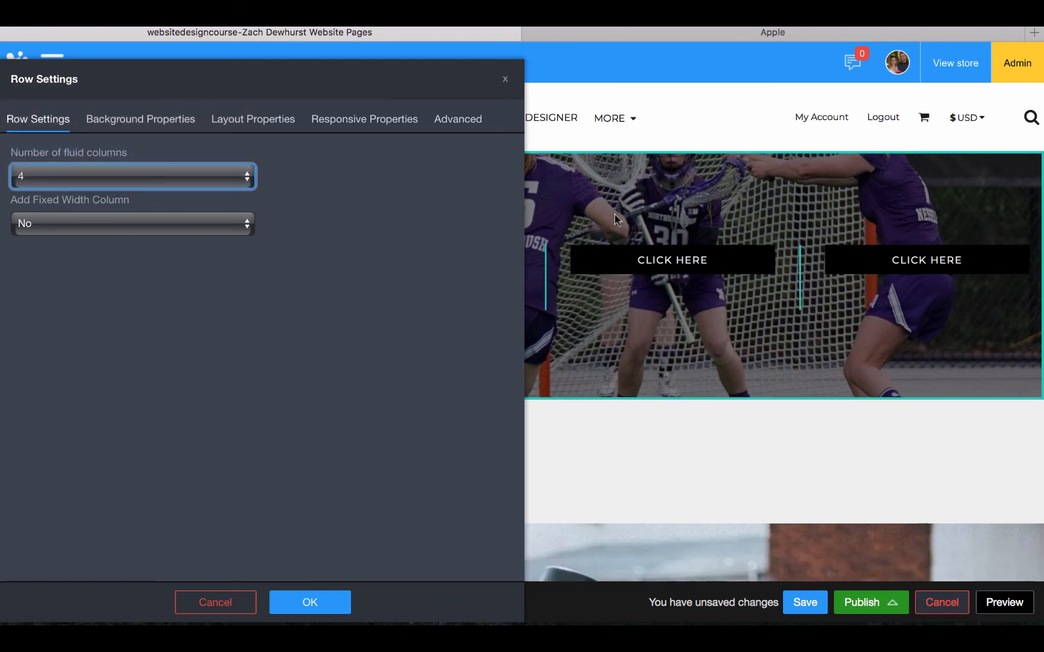
{"action": "left_click", "coordinate": [309, 602]}
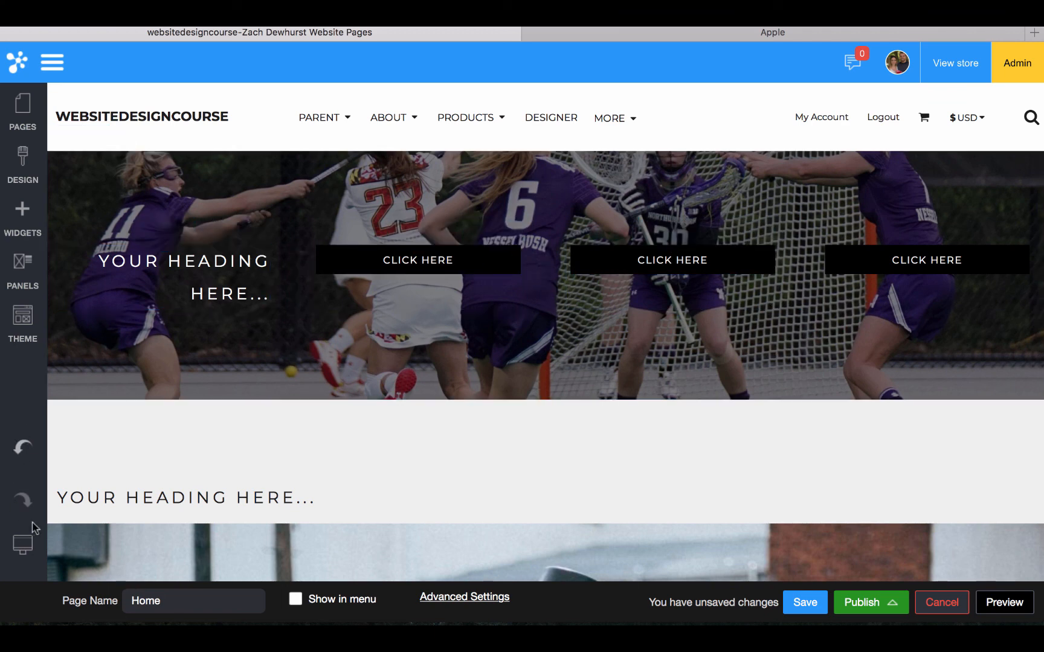
Try Inline and Stacked tablet layouts for the photo row, cancel, then preview at Wide Monitor
{"action": "mouse_move", "coordinate": [24, 542]}
{"action": "left_click", "coordinate": [82, 548]}
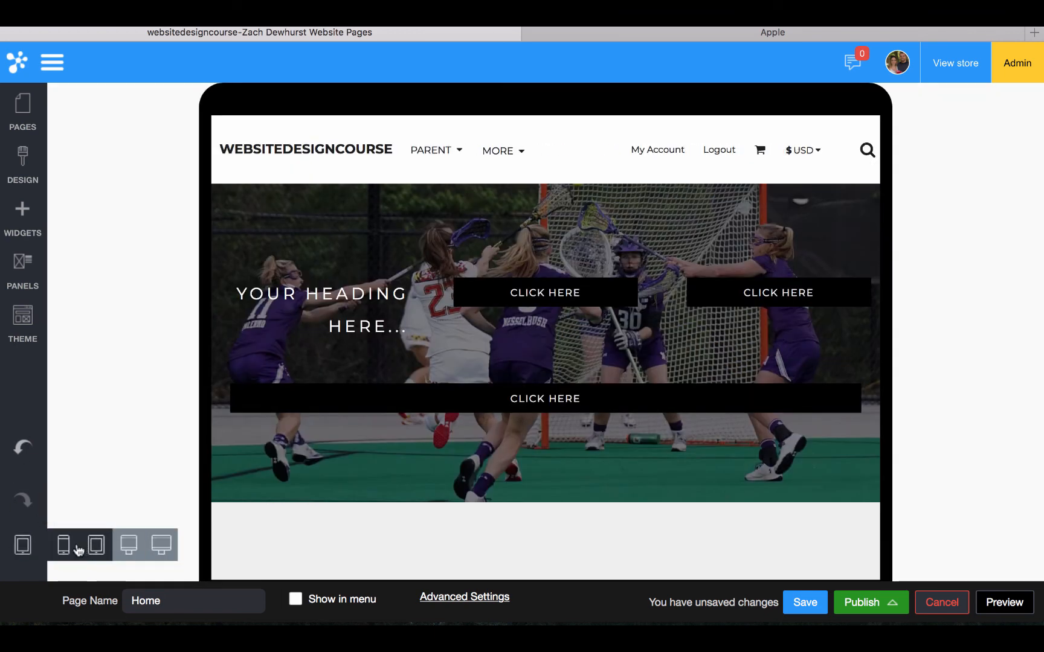
{"action": "left_click", "coordinate": [270, 178]}
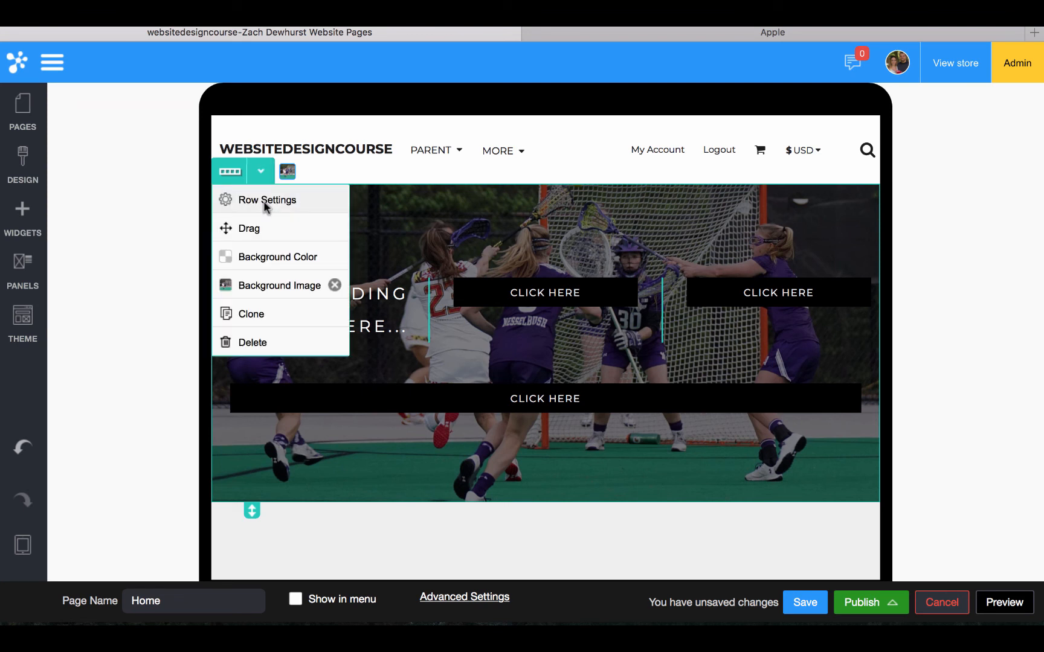
{"action": "left_click", "coordinate": [265, 203]}
{"action": "left_click", "coordinate": [327, 125]}
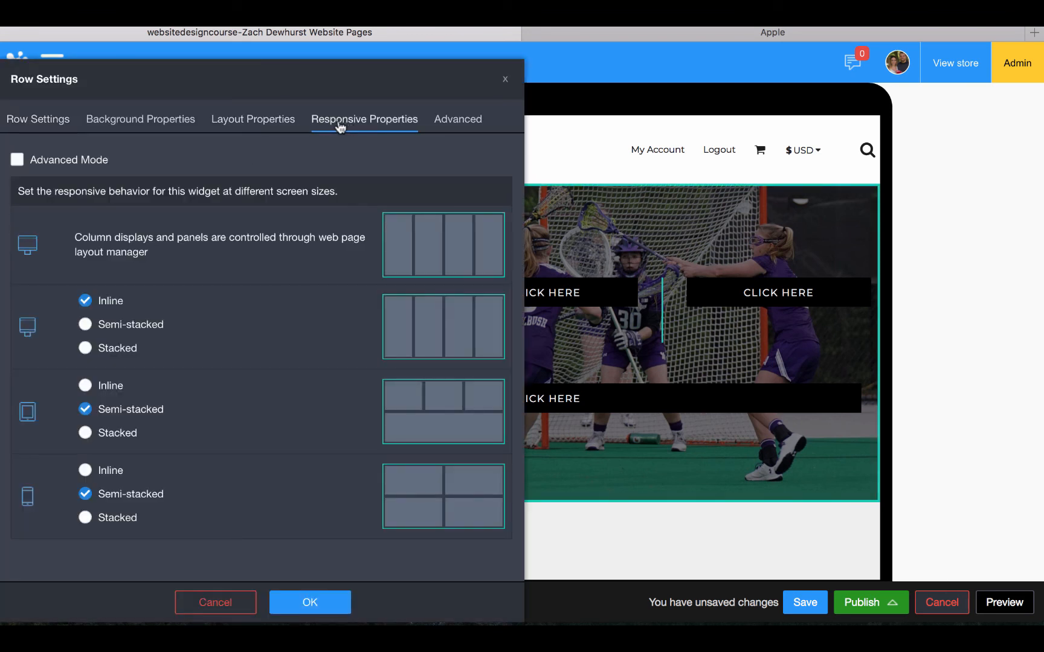
{"action": "left_click", "coordinate": [109, 389]}
{"action": "left_click", "coordinate": [109, 406]}
{"action": "left_click", "coordinate": [107, 440]}
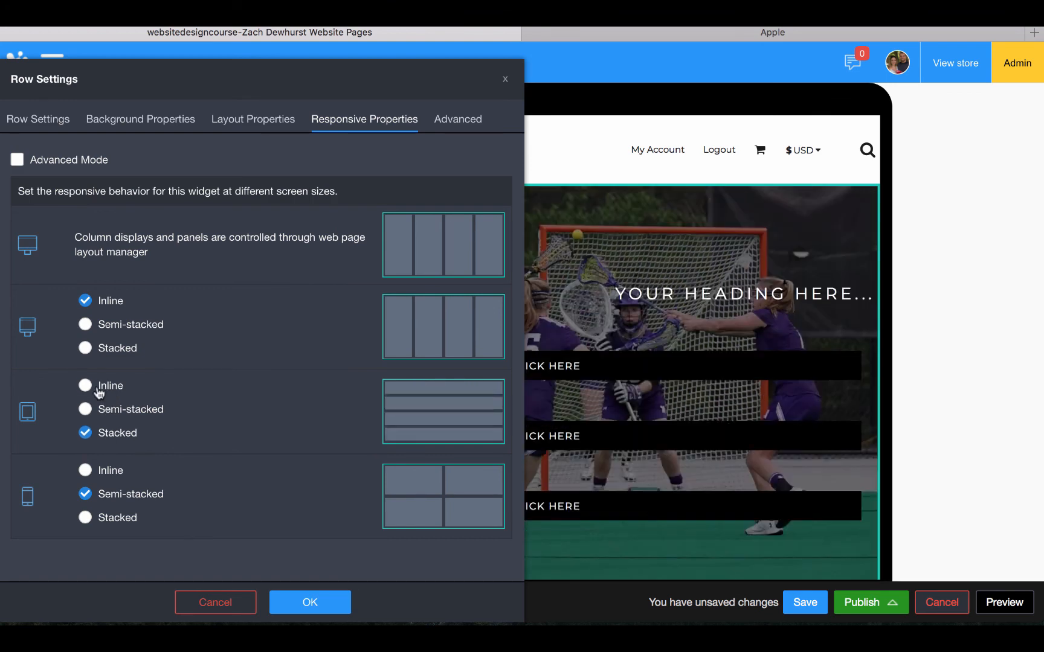
{"action": "left_click", "coordinate": [92, 388]}
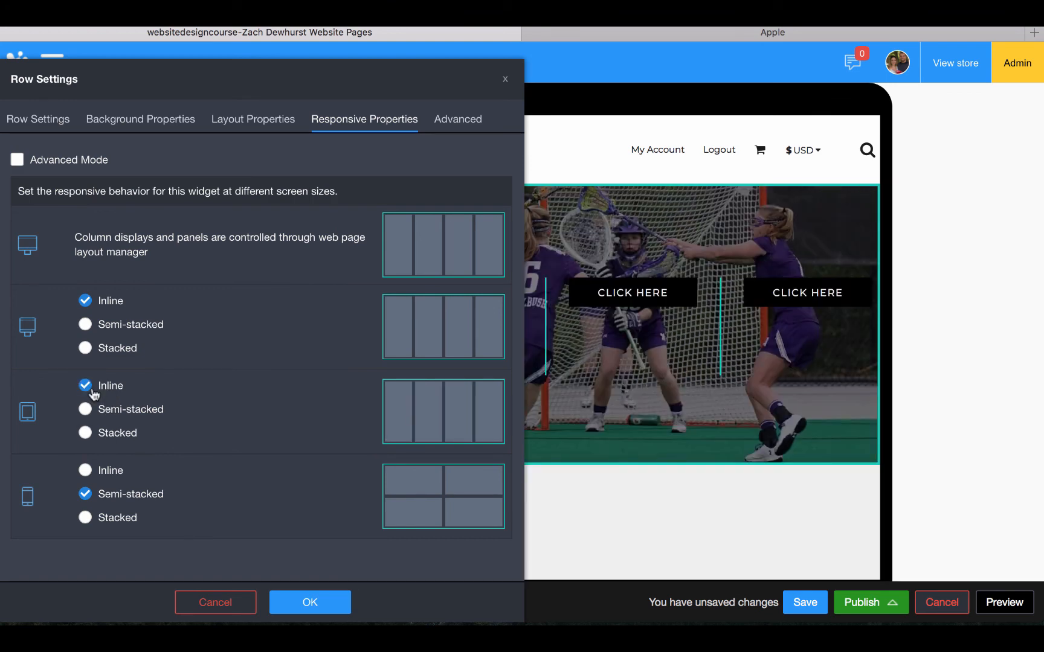
{"action": "left_click", "coordinate": [227, 603]}
{"action": "mouse_move", "coordinate": [23, 545]}
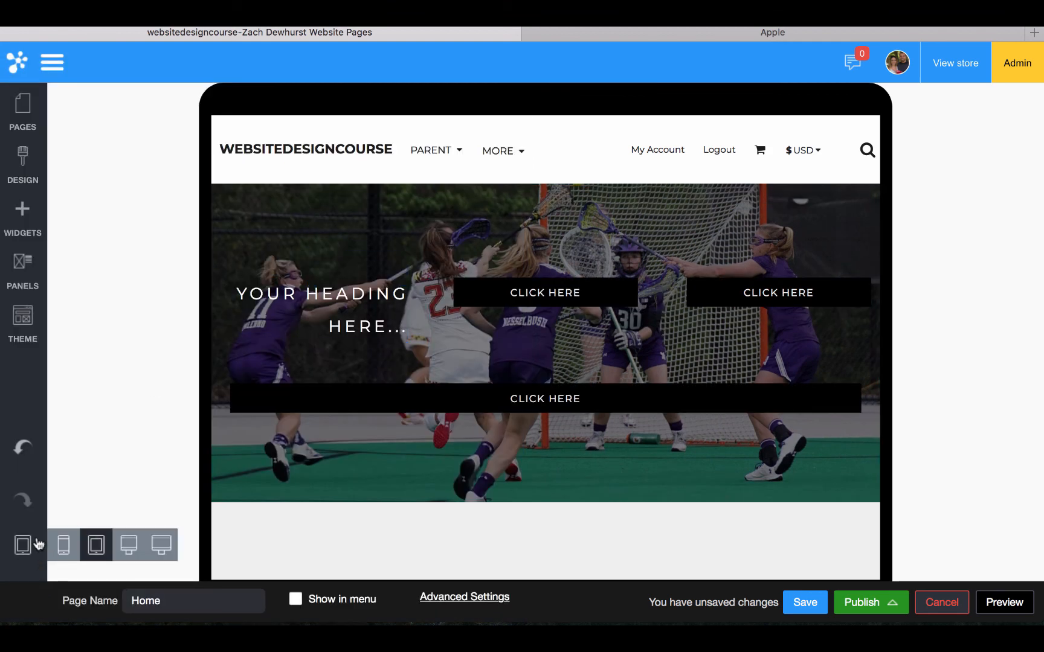
{"action": "left_click", "coordinate": [148, 547]}
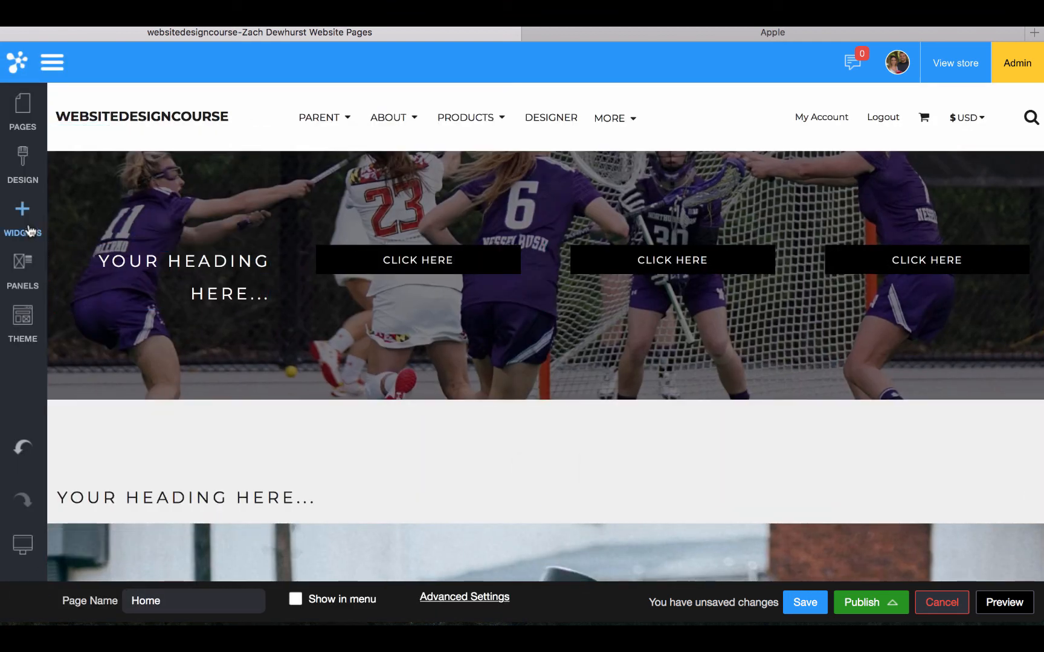
Reduce the photo row's column count to 2, passing through 3
{"action": "left_click", "coordinate": [97, 138]}
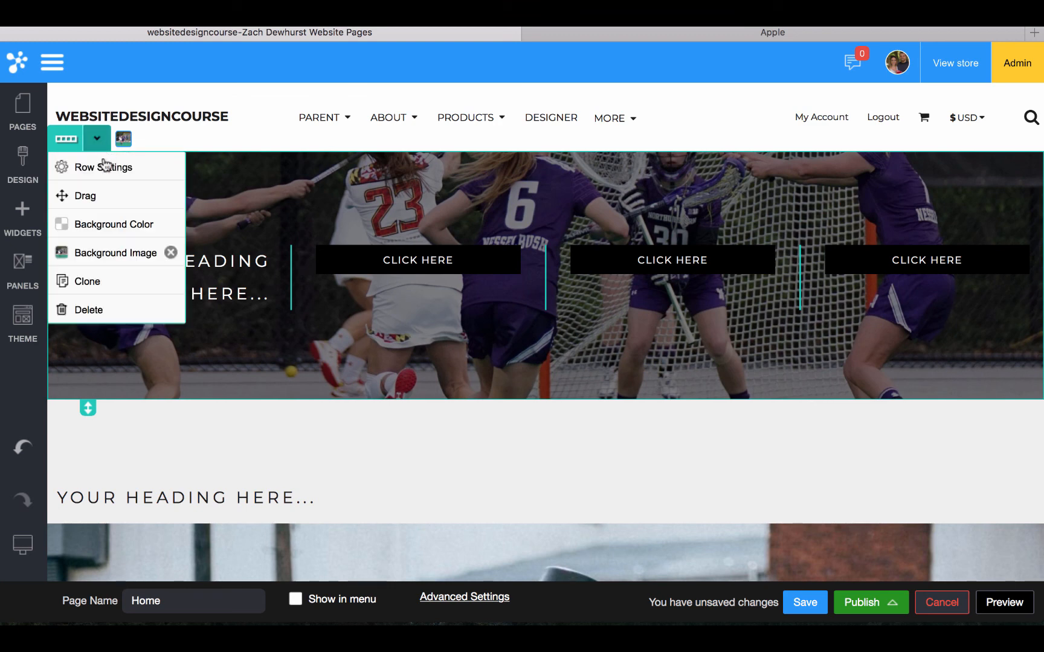
{"action": "left_click", "coordinate": [103, 169]}
{"action": "left_click", "coordinate": [89, 183]}
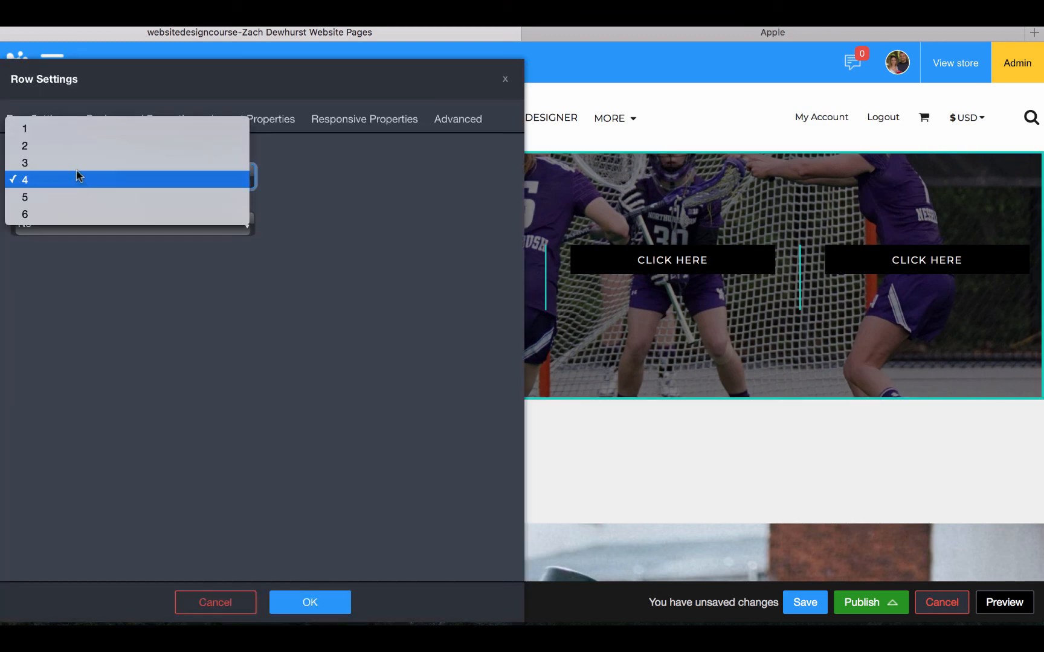
{"action": "left_click", "coordinate": [77, 165]}
{"action": "left_click", "coordinate": [302, 599]}
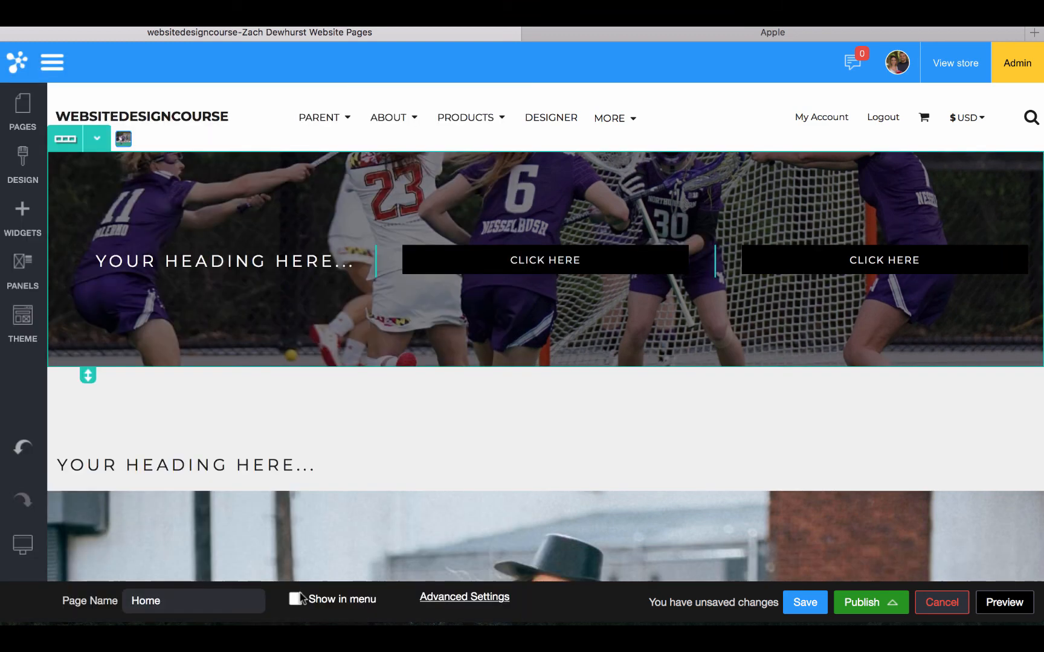
{"action": "left_click", "coordinate": [97, 138]}
{"action": "left_click", "coordinate": [93, 164]}
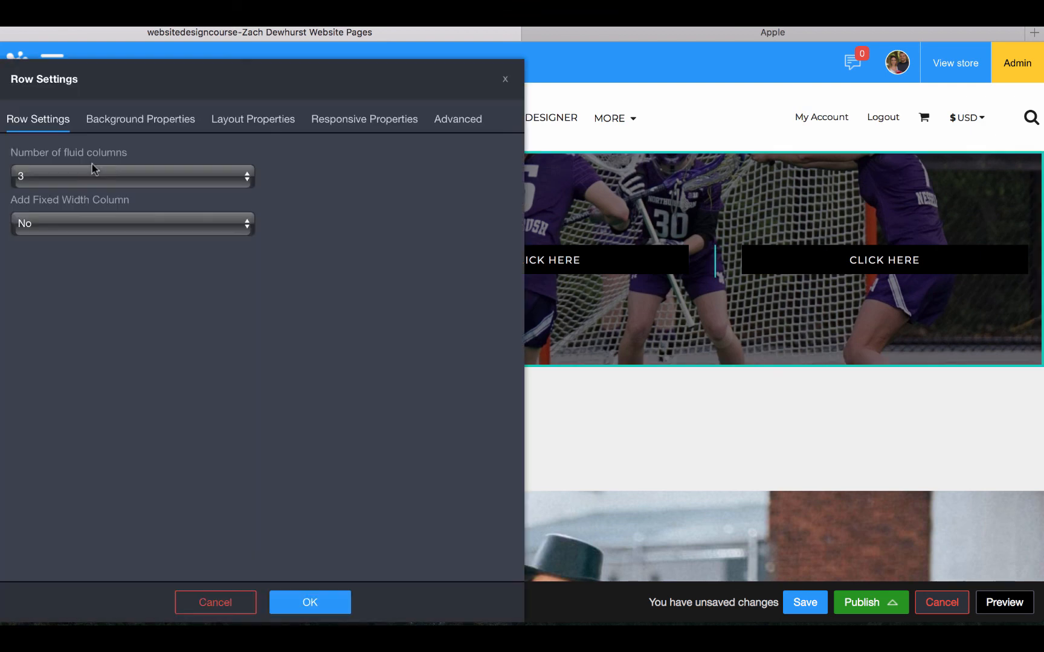
{"action": "left_click", "coordinate": [114, 177]}
{"action": "left_click", "coordinate": [100, 164]}
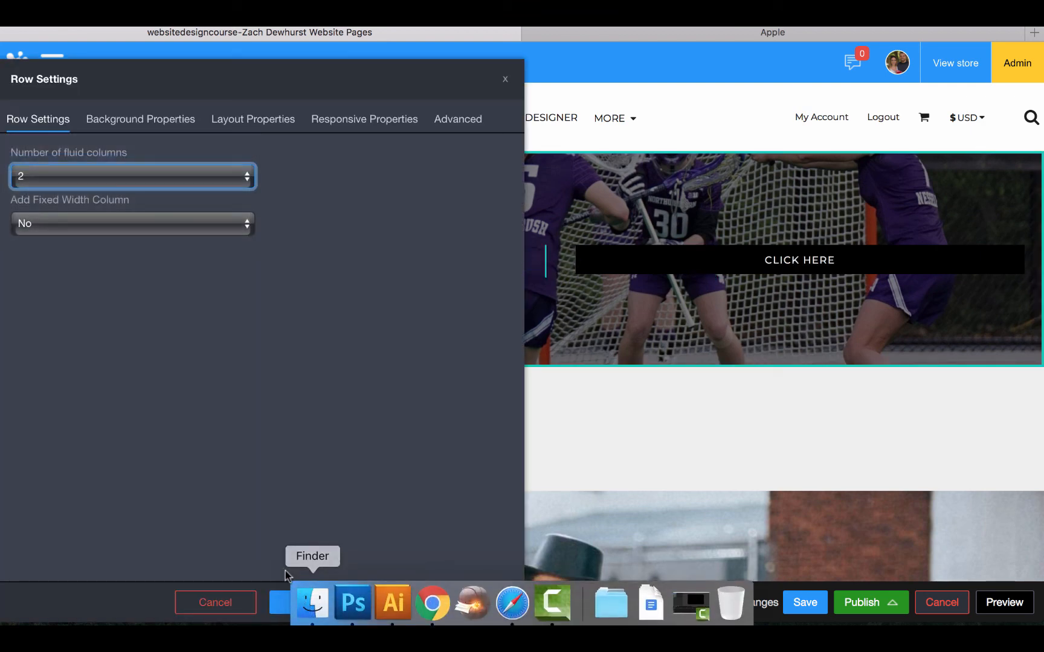
{"action": "left_click", "coordinate": [278, 601]}
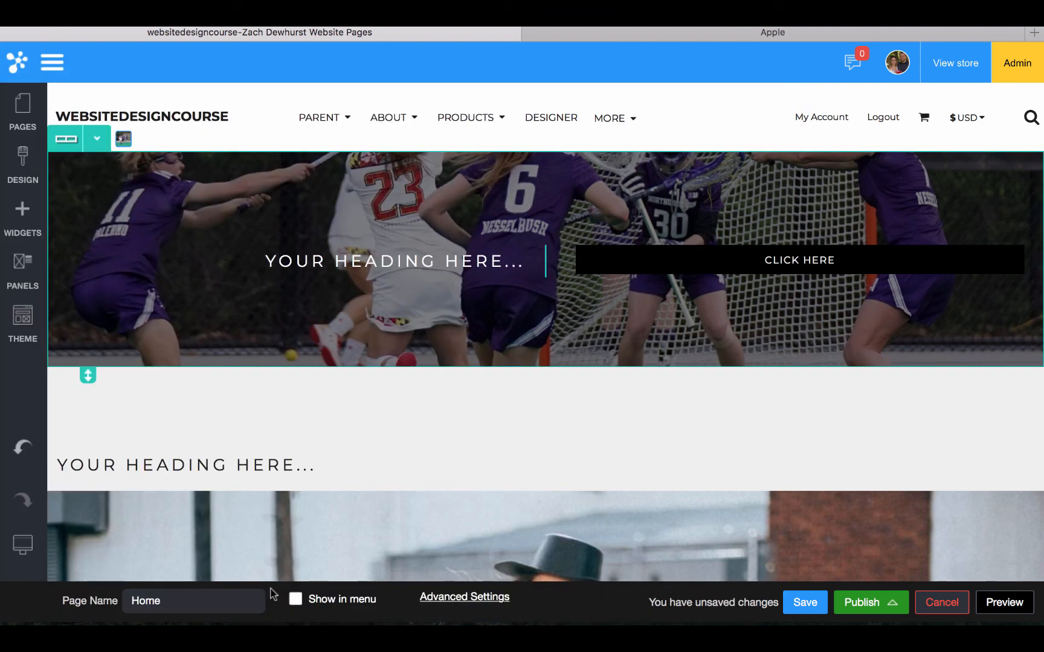
Add a 2 Columns widget and move the heading and CLICK HERE button into its columns
{"action": "left_click", "coordinate": [4, 232]}
{"action": "left_click_drag", "start_coordinate": [265, 281], "coordinate": [335, 254]}
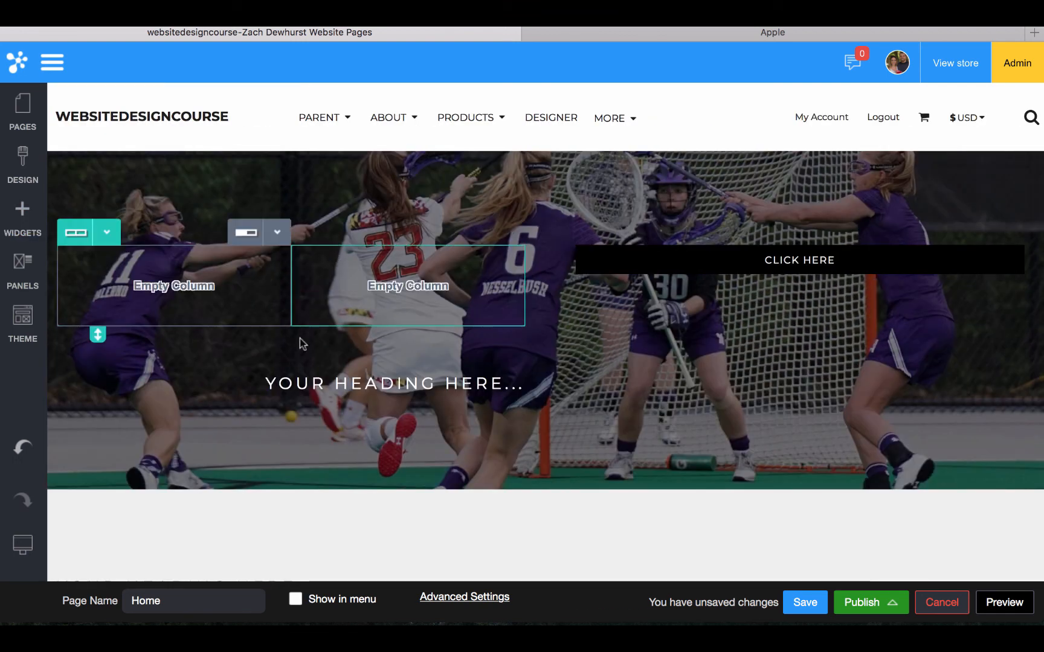
{"action": "left_click", "coordinate": [309, 354]}
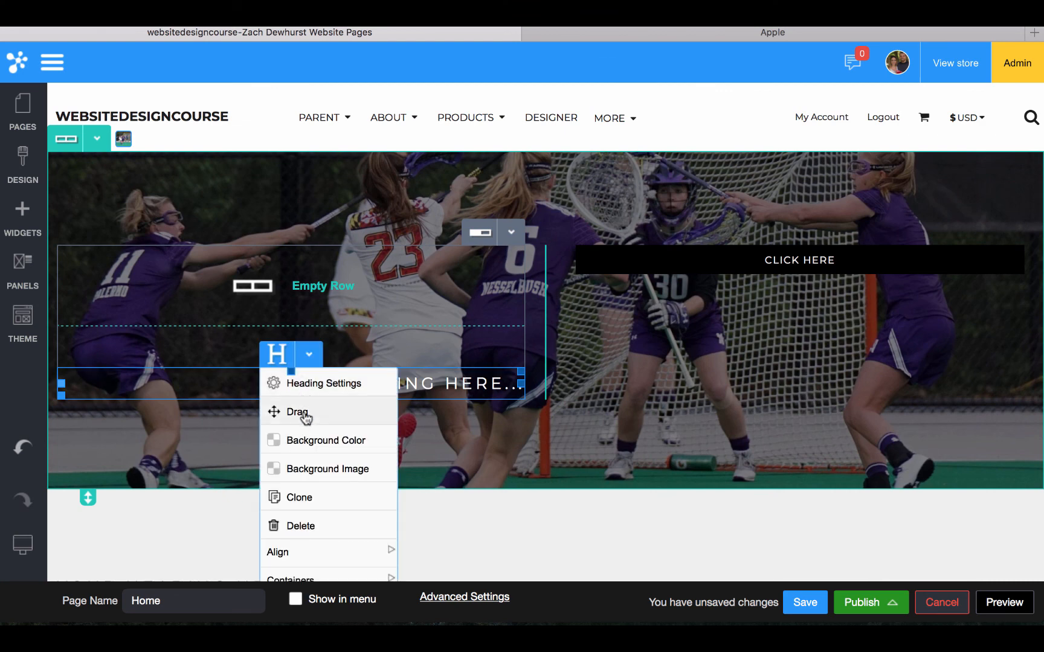
{"action": "left_click_drag", "start_coordinate": [305, 417], "coordinate": [200, 260]}
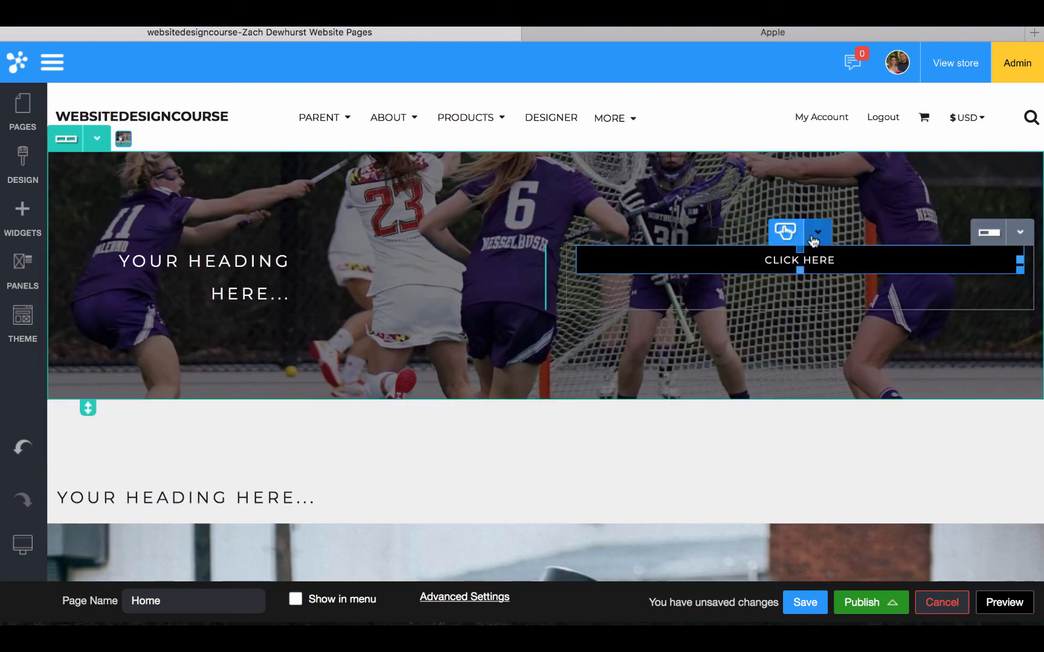
{"action": "left_click", "coordinate": [817, 232]}
{"action": "left_click_drag", "start_coordinate": [807, 289], "coordinate": [456, 281]}
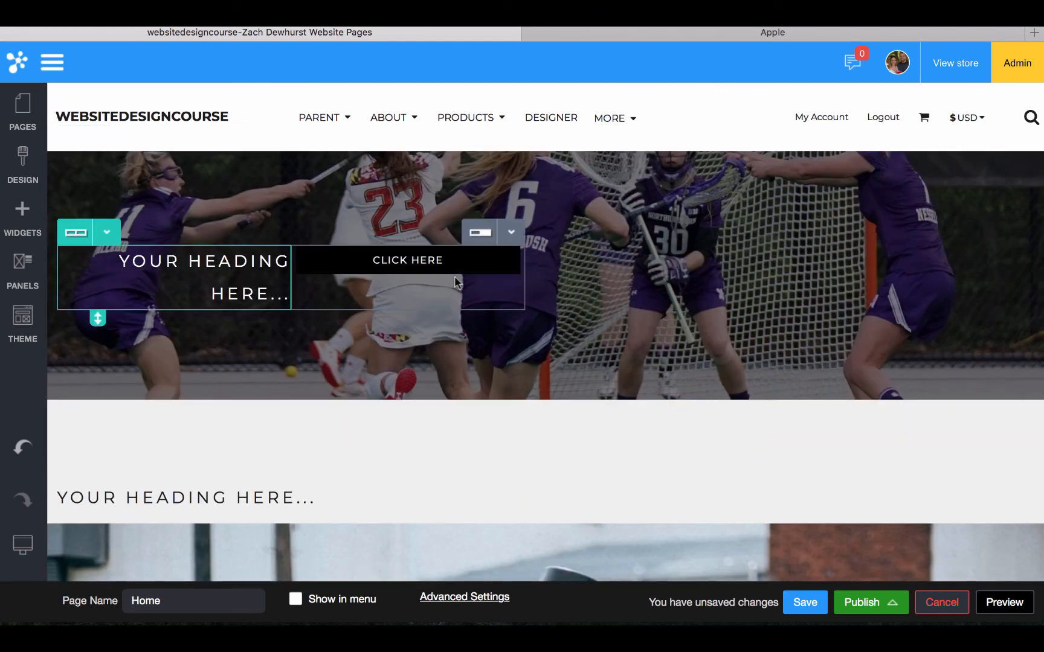
Clone the heading-and-button row and move the copy into the right-hand column
{"action": "left_click", "coordinate": [106, 234]}
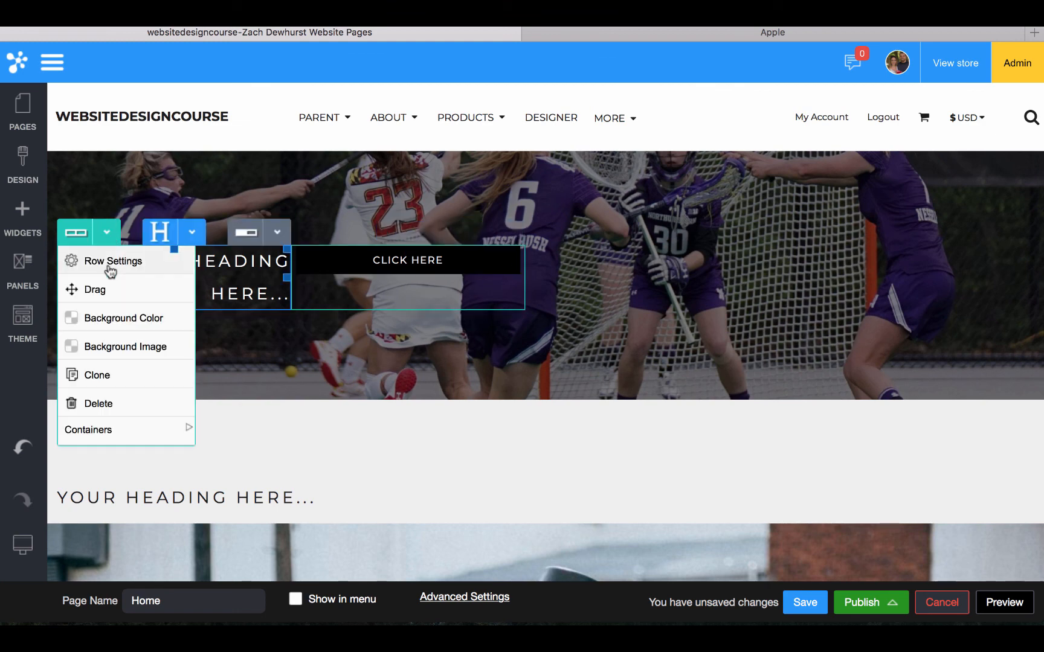
{"action": "left_click", "coordinate": [108, 376]}
{"action": "left_click", "coordinate": [107, 233]}
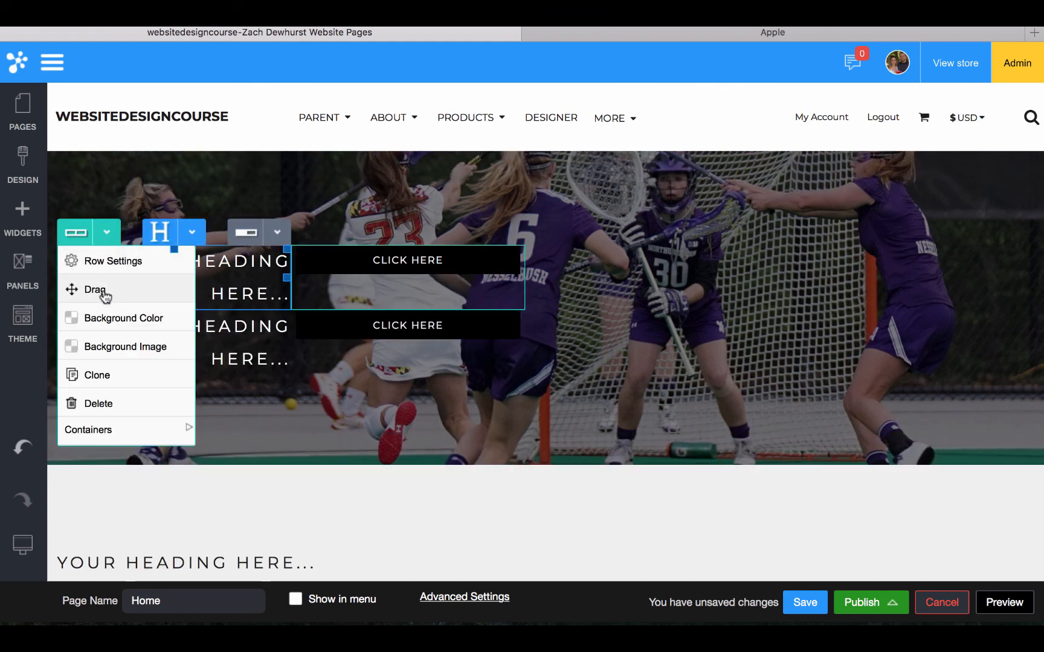
{"action": "left_click_drag", "start_coordinate": [104, 293], "coordinate": [574, 298]}
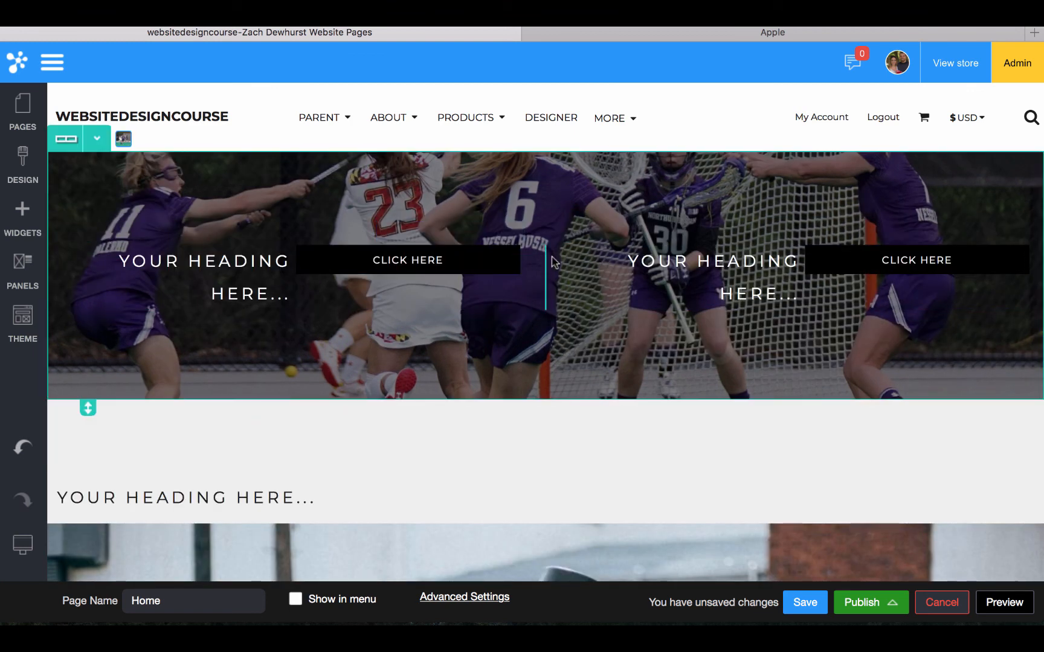
{"action": "left_click", "coordinate": [543, 224]}
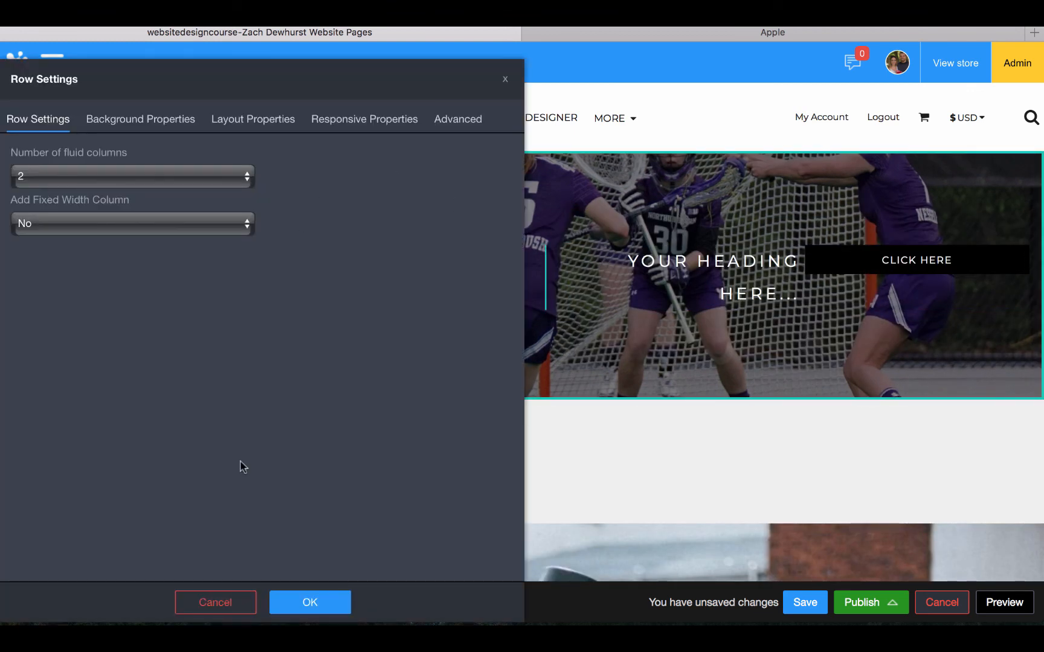
{"action": "left_click", "coordinate": [222, 604]}
In tablet preview, set the photo row's tablet responsive option to Stacked and confirm with OK
{"action": "mouse_move", "coordinate": [23, 544]}
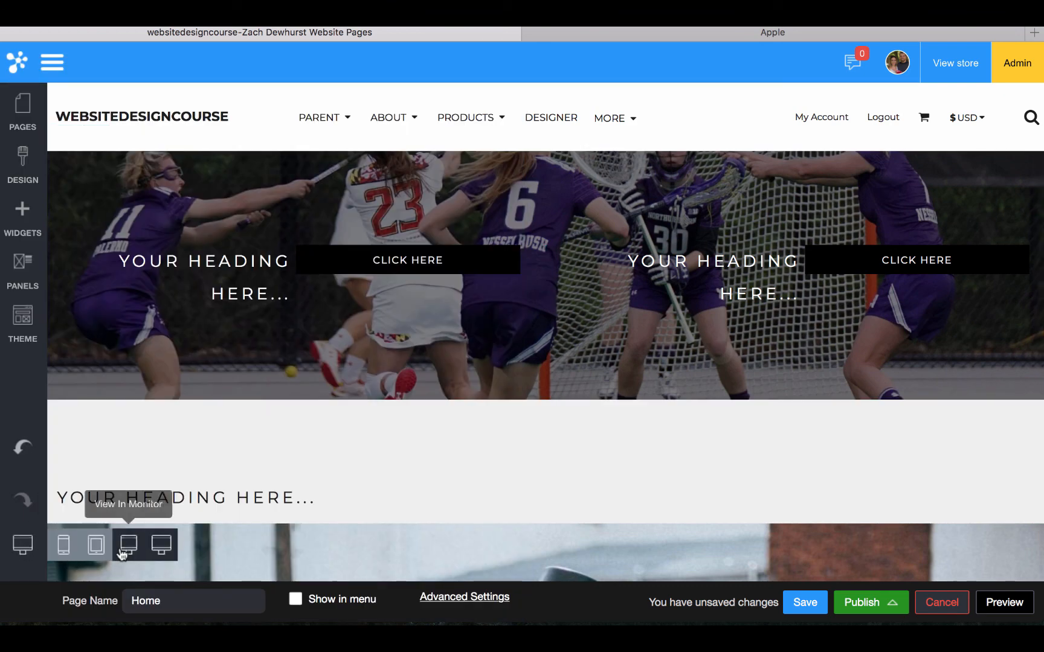
{"action": "left_click", "coordinate": [90, 550]}
{"action": "left_click", "coordinate": [430, 182]}
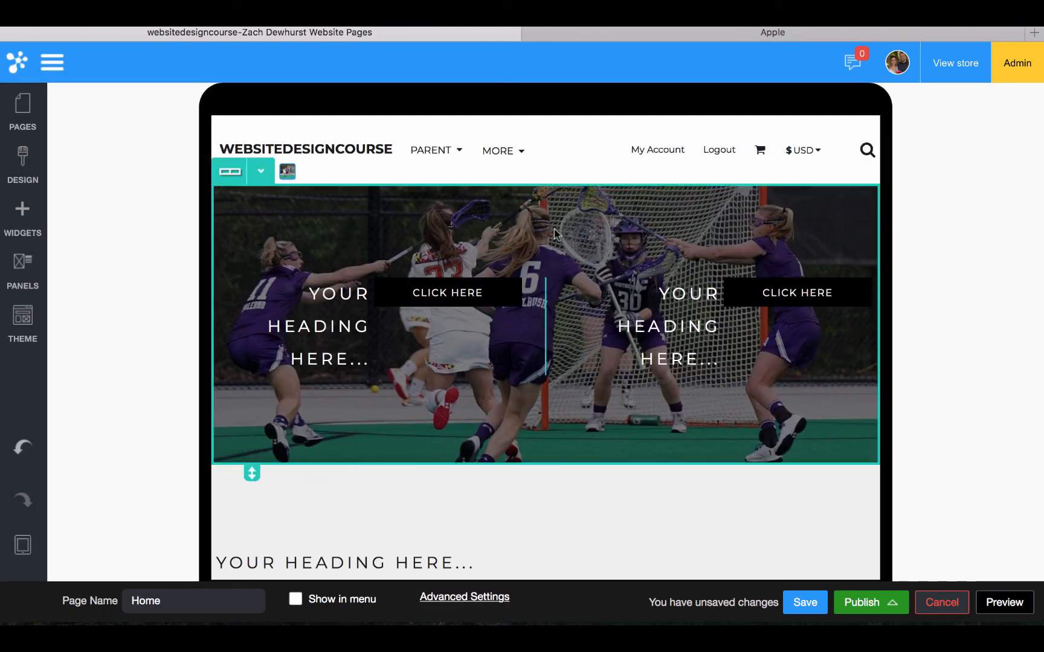
{"action": "left_click", "coordinate": [340, 119]}
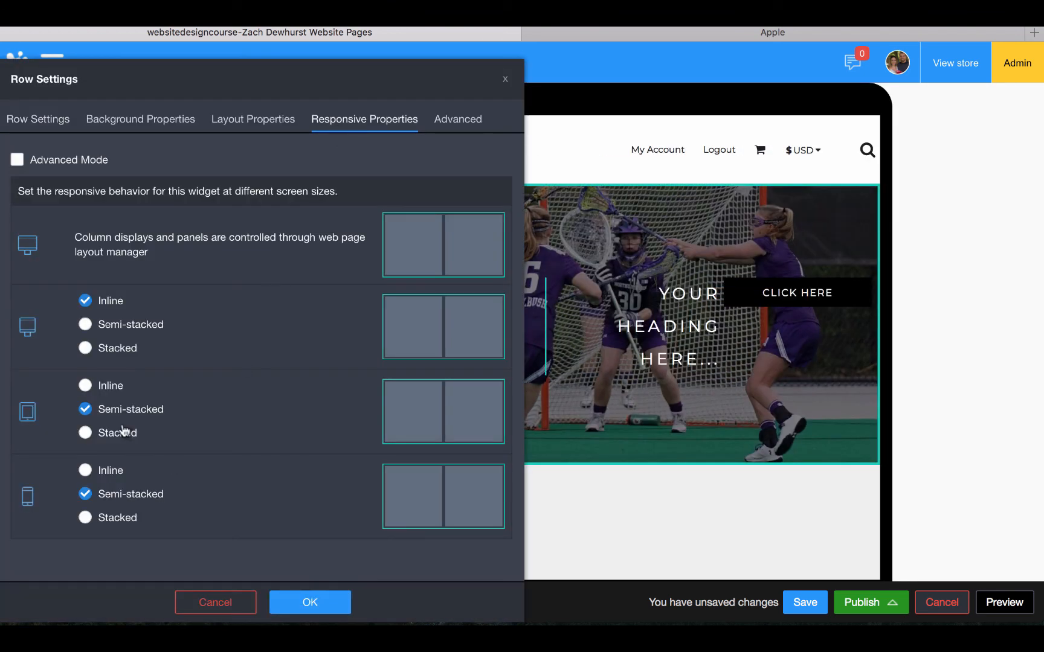
{"action": "left_click", "coordinate": [103, 434]}
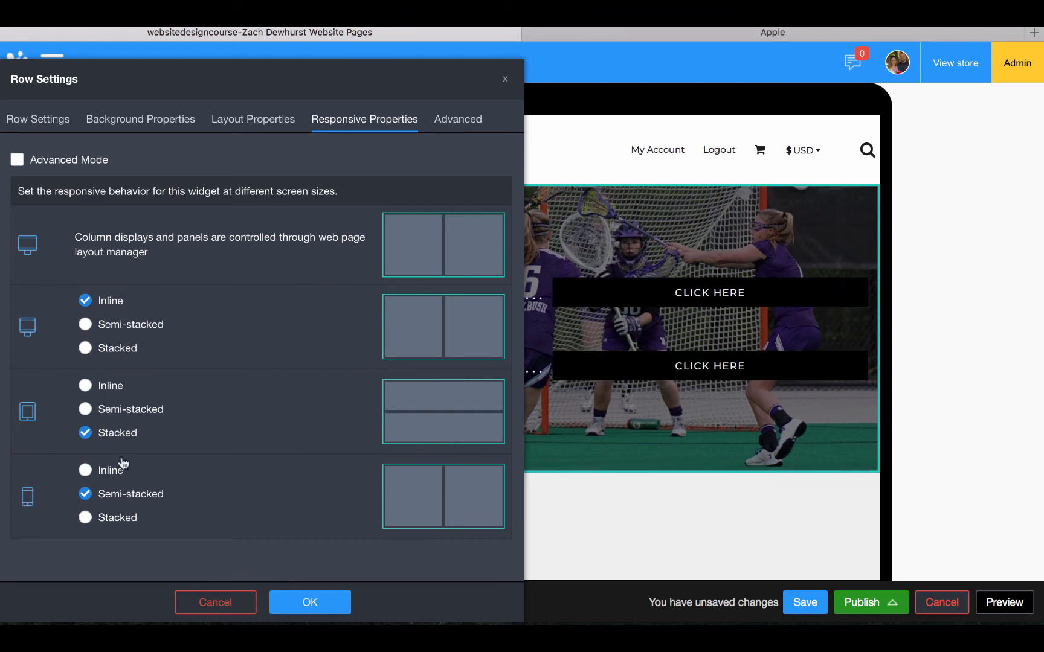
{"action": "left_click", "coordinate": [310, 604]}
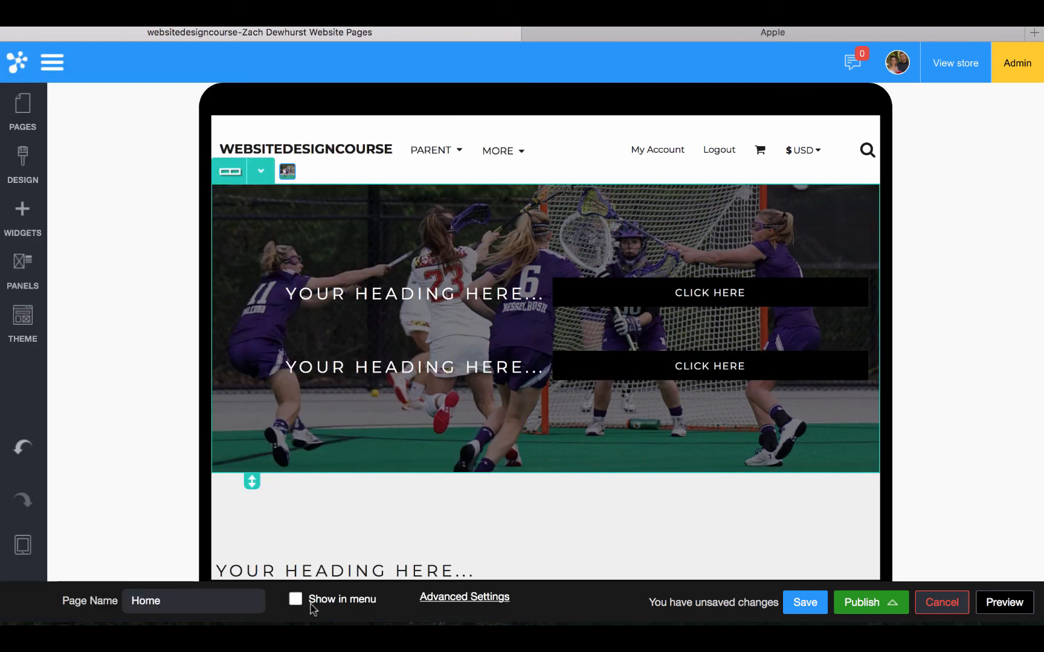